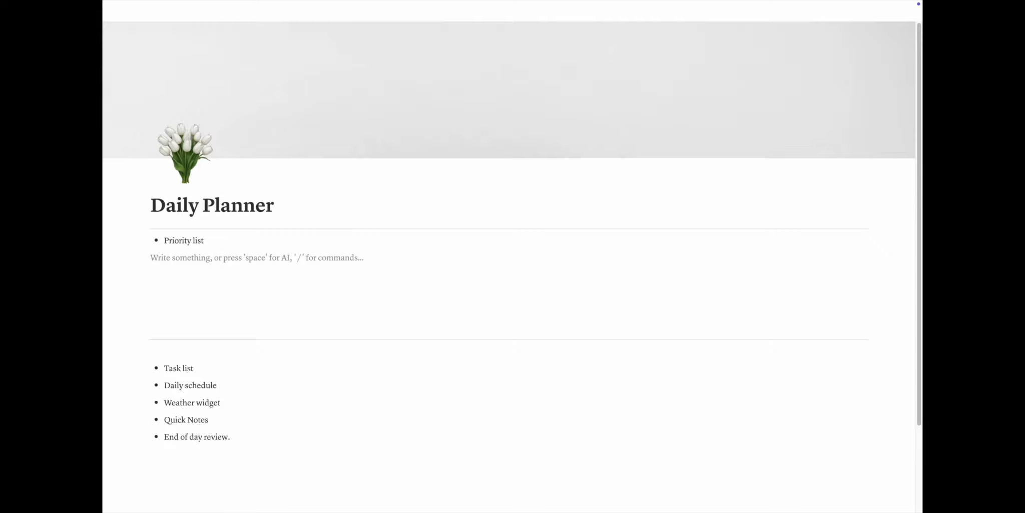
Insert a three-column layout below the Priority list bullet, leaving an empty line between them.
{"action": "key", "text": "Return"}
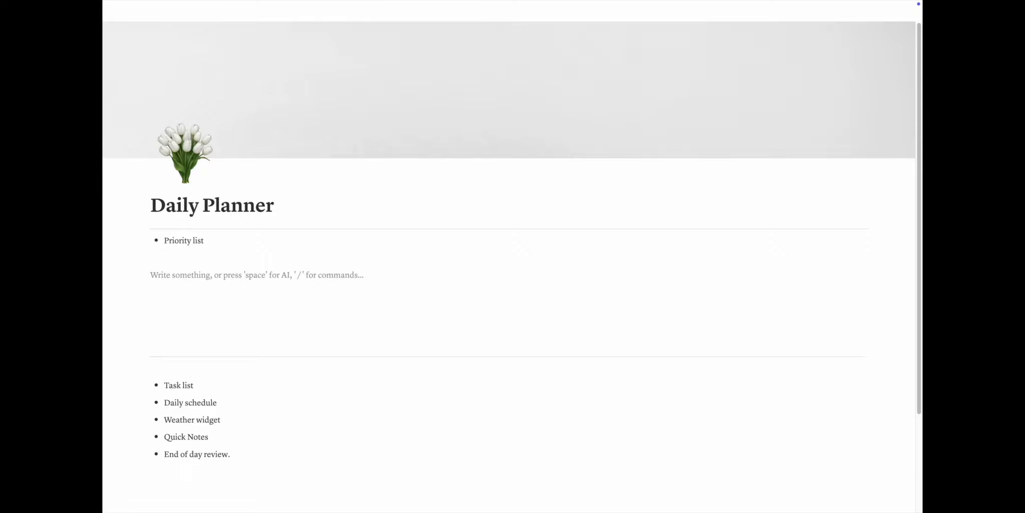
{"action": "type", "text": "/"}
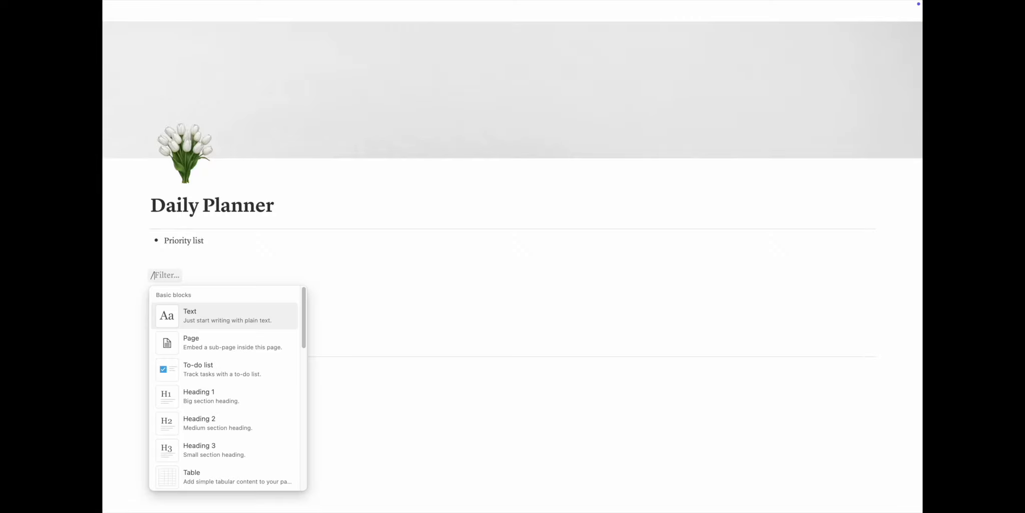
{"action": "type", "text": "ca"}
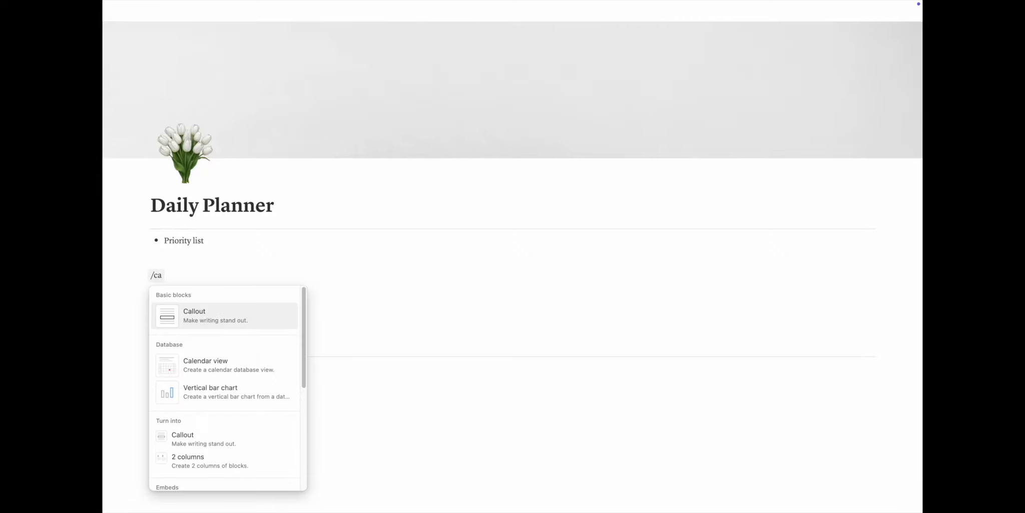
{"action": "key", "text": "BackSpace"}
{"action": "key", "text": "BackSpace"}
{"action": "scroll", "coordinate": [205, 389], "scroll_direction": "down", "scroll_amount": 5}
{"action": "left_click", "coordinate": [206, 389]}
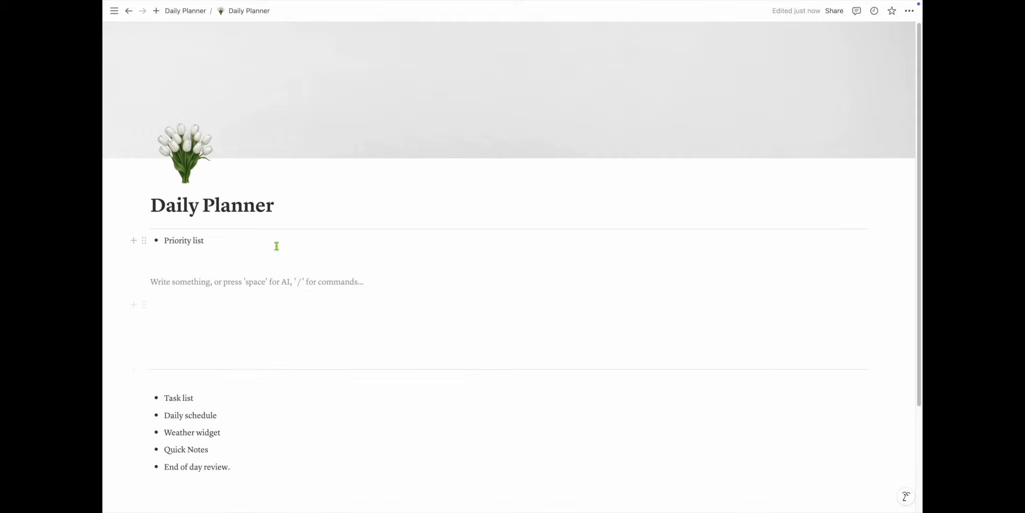
{"action": "left_click", "coordinate": [528, 283]}
{"action": "left_click", "coordinate": [739, 273]}
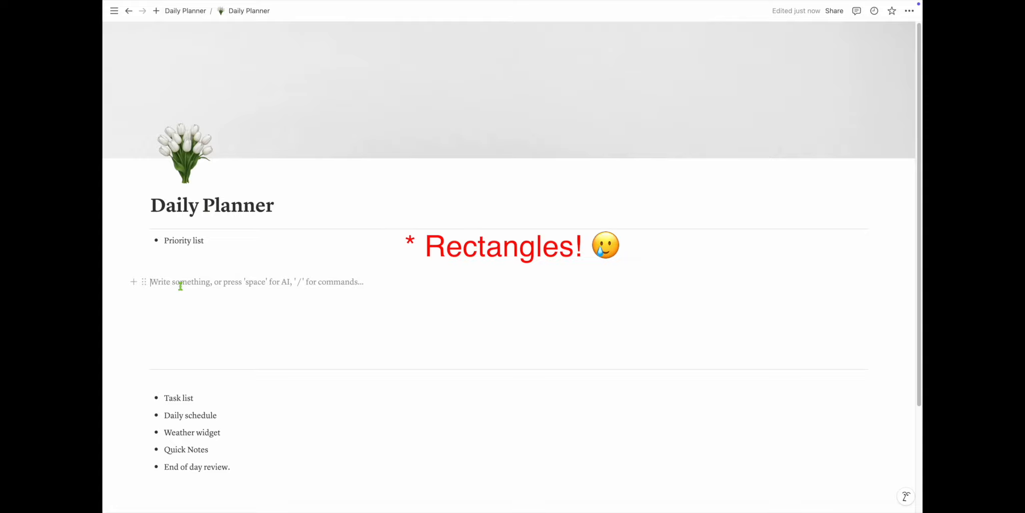
Add a callout in the first column and change its icon to the panda emoji.
{"action": "type", "text": "/ca"}
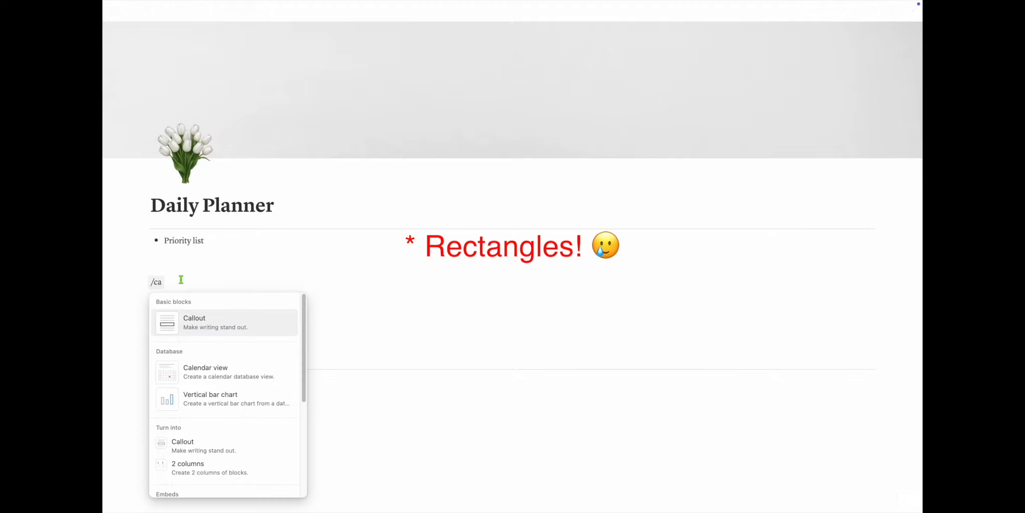
{"action": "left_click", "coordinate": [203, 321]}
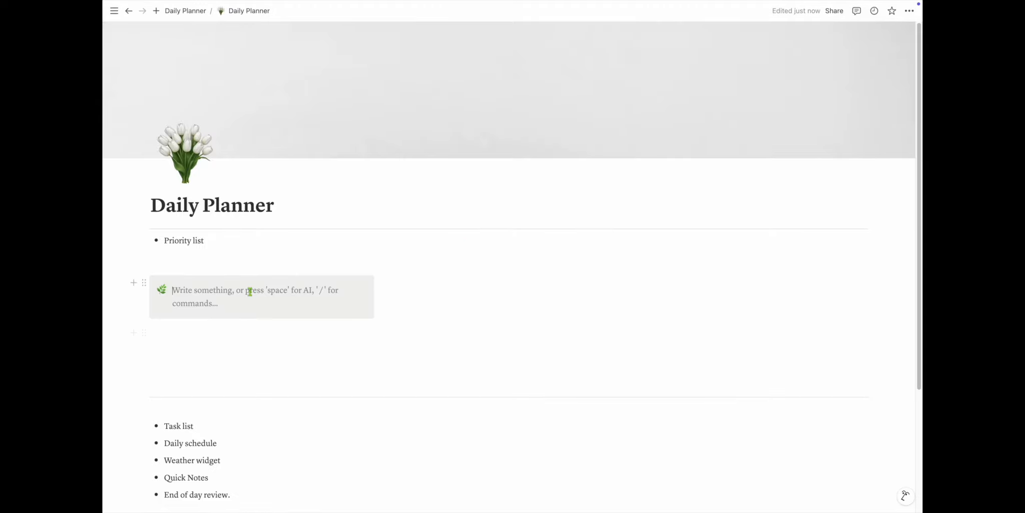
{"action": "left_click", "coordinate": [162, 289]}
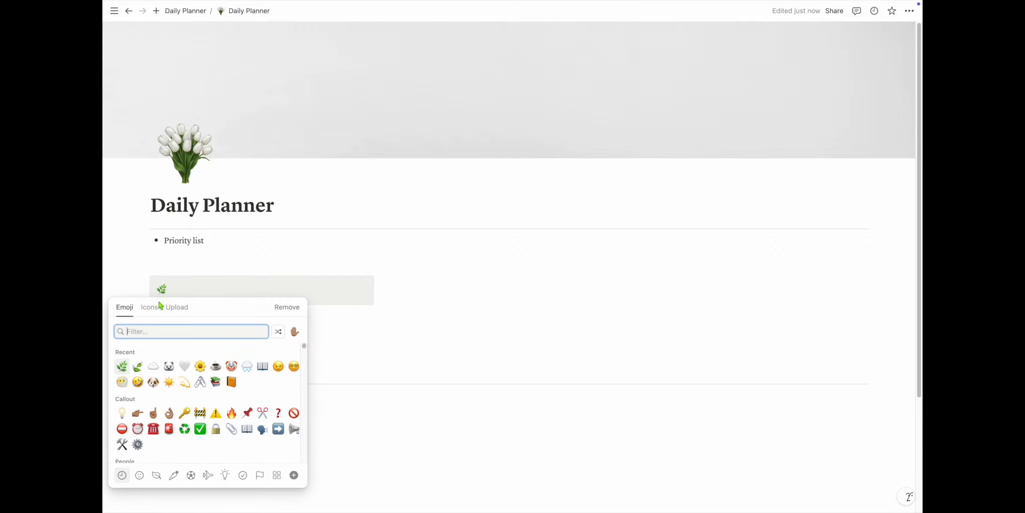
{"action": "left_click", "coordinate": [169, 366]}
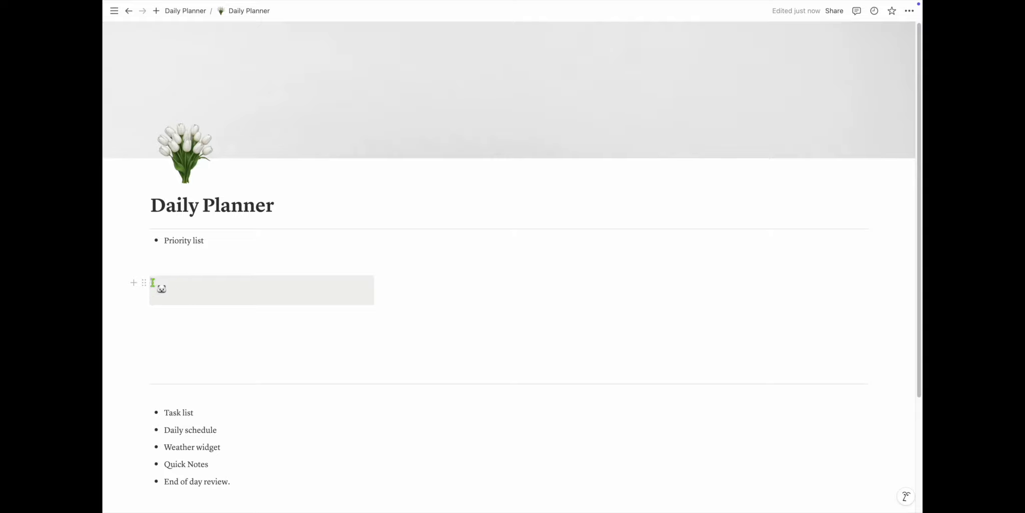
Title the callout Priority 1 and add a divider and an empty bulleted list beneath the title.
{"action": "left_click", "coordinate": [192, 289]}
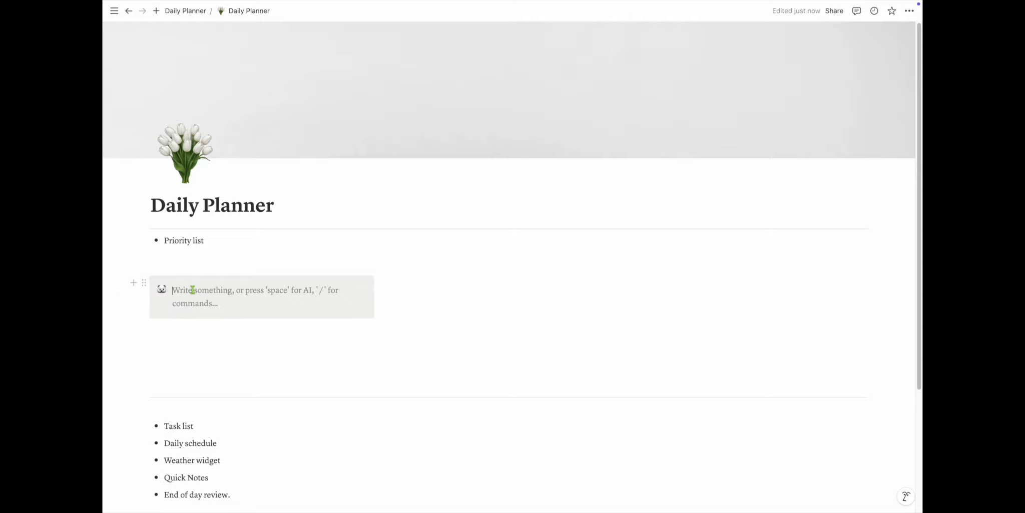
{"action": "type", "text": "Prior"}
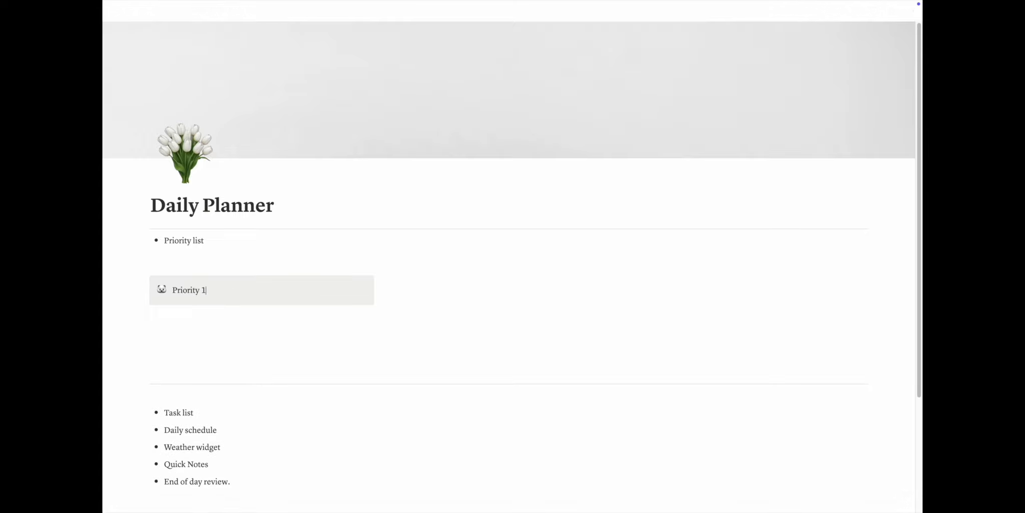
{"action": "type", "text": "ity 1"}
{"action": "key", "text": "Return"}
{"action": "type", "text": "---"}
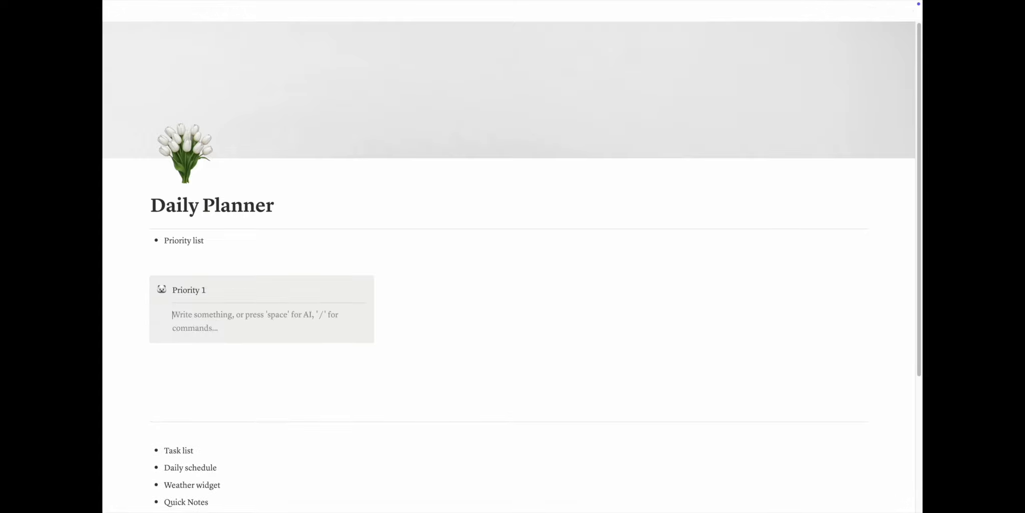
{"action": "type", "text": "-"}
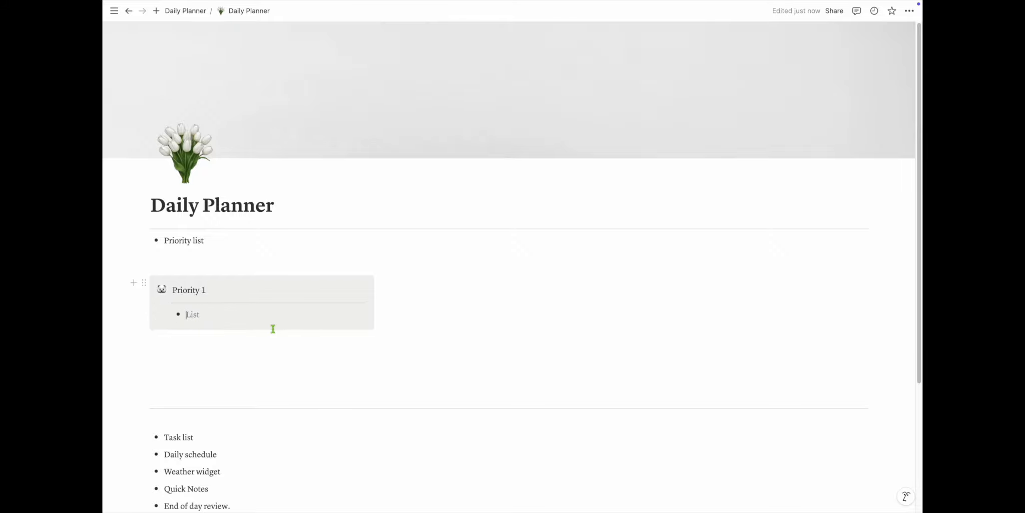
Duplicate the Priority 1 callout into the second column and retitle the copy Priority 2.
{"action": "left_click", "coordinate": [144, 283]}
{"action": "left_click", "coordinate": [186, 269]}
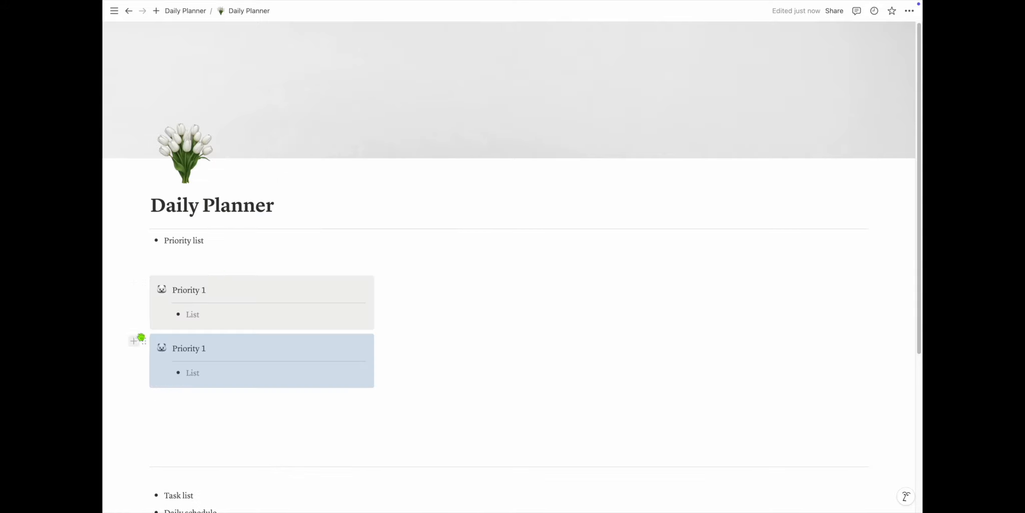
{"action": "left_click_drag", "start_coordinate": [145, 343], "coordinate": [422, 277]}
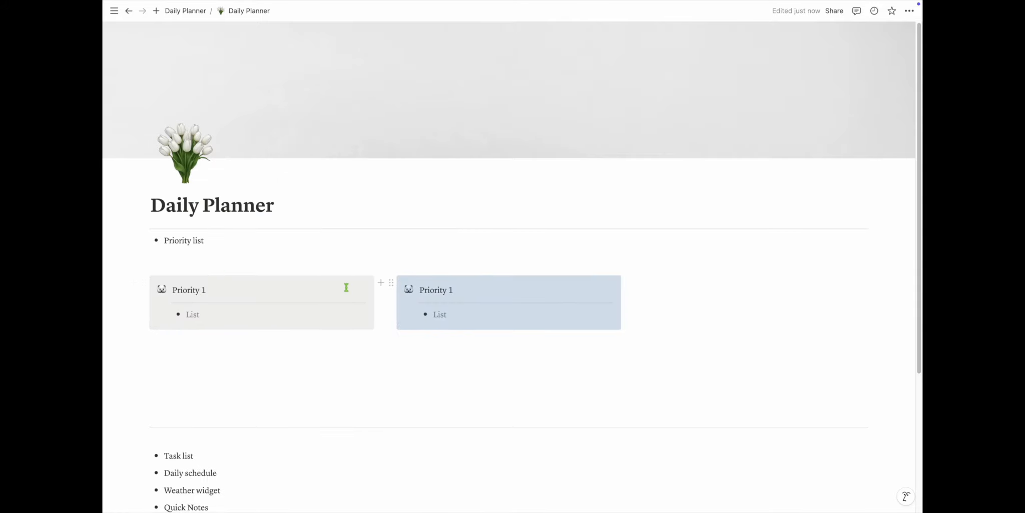
{"action": "key", "text": "BackSpace"}
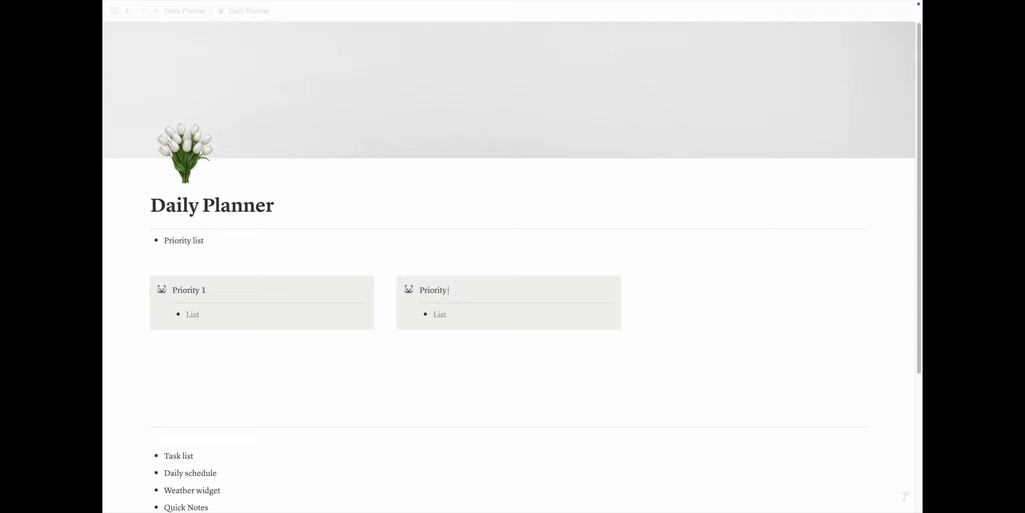
{"action": "type", "text": "2"}
Set the Priority 2 callout's color to Default background.
{"action": "left_click", "coordinate": [391, 284]}
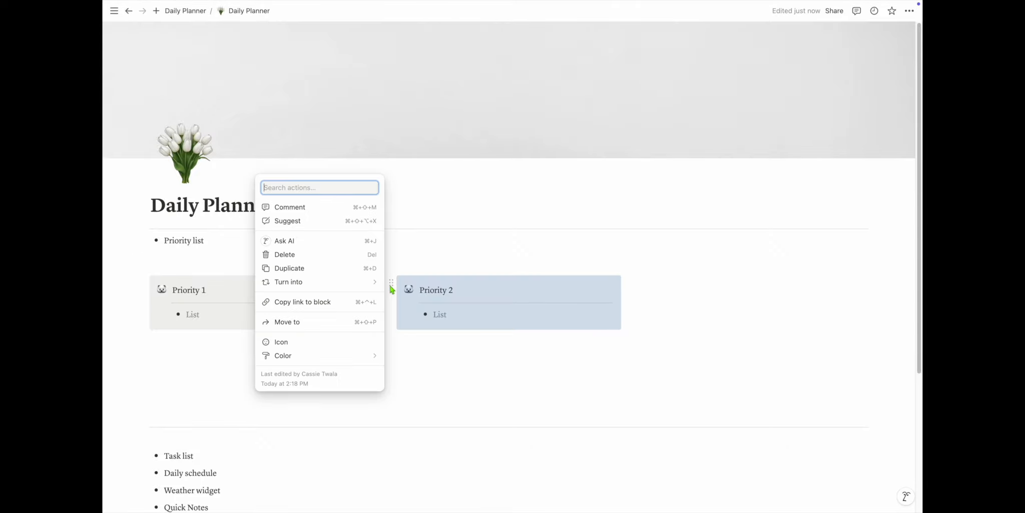
{"action": "mouse_move", "coordinate": [323, 361]}
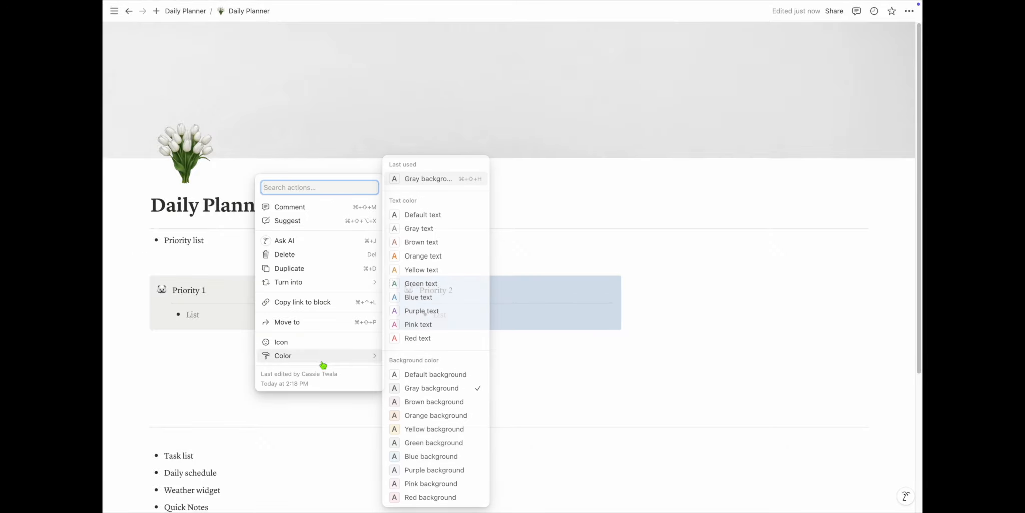
{"action": "left_click", "coordinate": [437, 375]}
{"action": "left_click", "coordinate": [477, 361]}
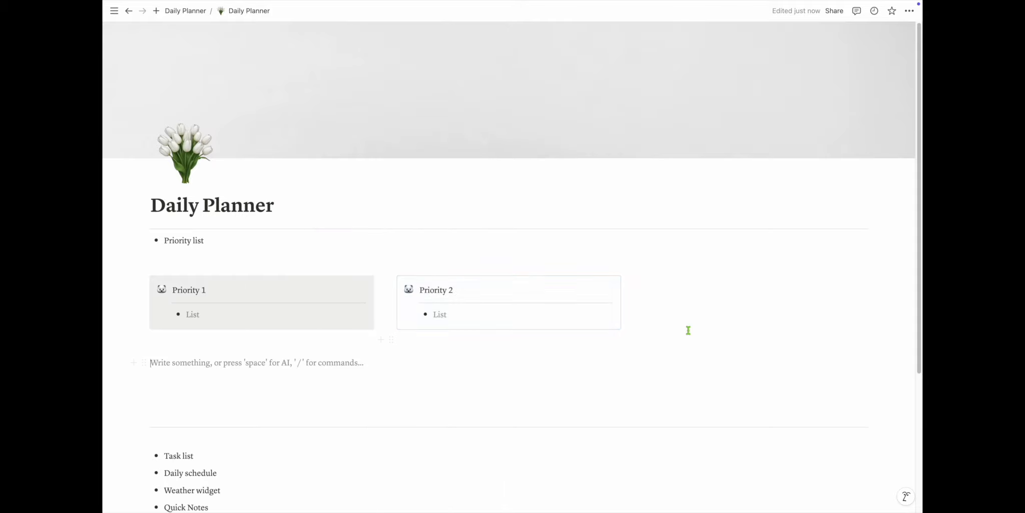
Duplicate the Priority 1 callout into the third column and retitle the copy Priority 3.
{"action": "left_click", "coordinate": [144, 282]}
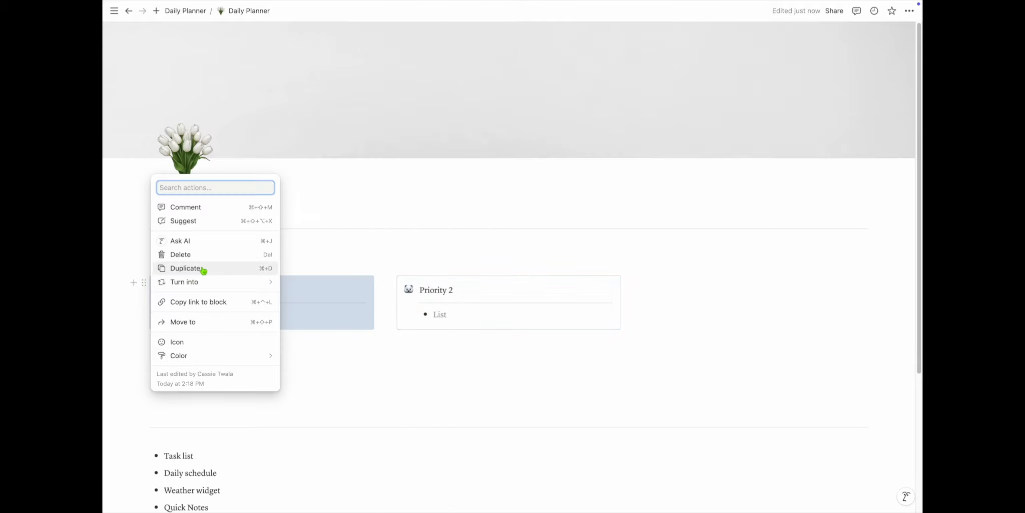
{"action": "left_click", "coordinate": [202, 268]}
{"action": "left_click_drag", "start_coordinate": [144, 341], "coordinate": [716, 294]}
{"action": "left_click", "coordinate": [699, 289]}
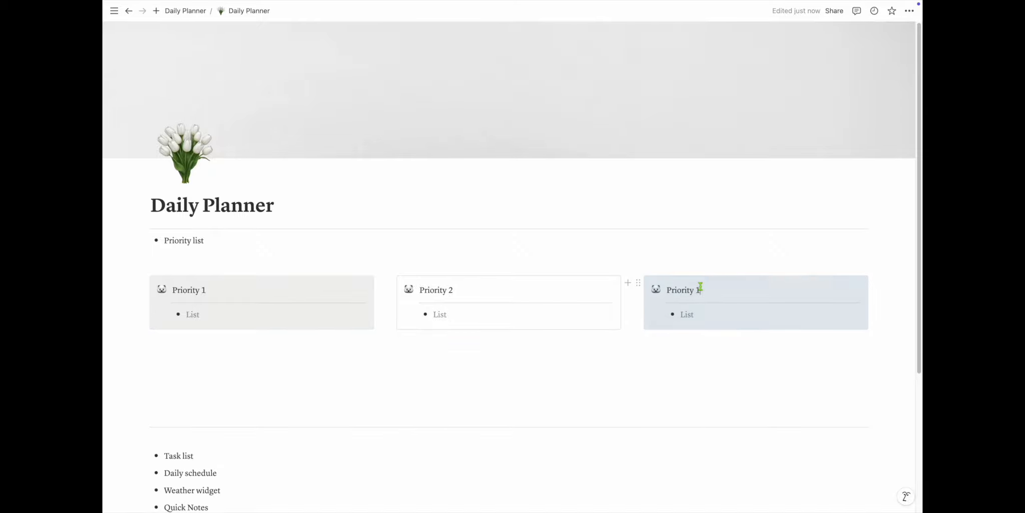
{"action": "key", "text": "BackSpace"}
{"action": "type", "text": "3"}
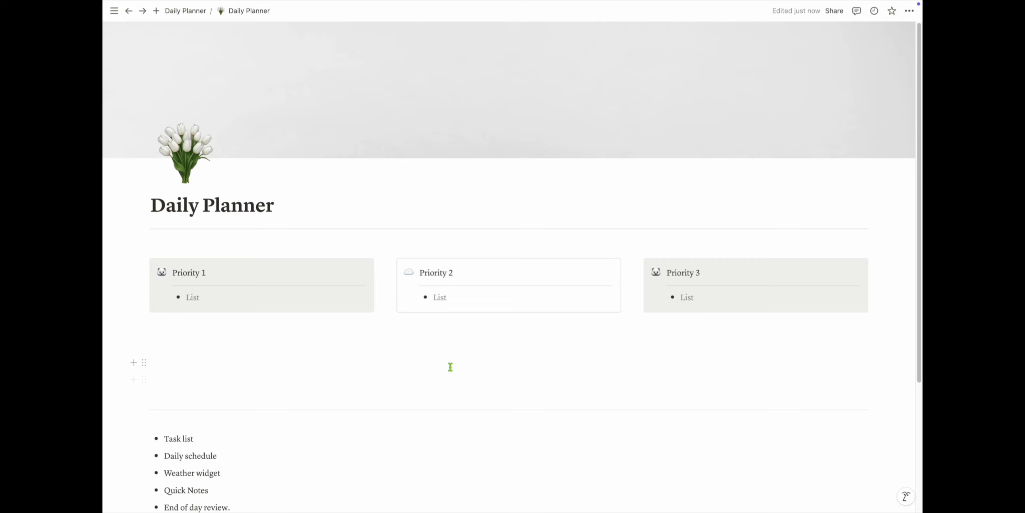
Move Daily schedule under Priority 1, Quick Notes under Priority 2, and Weather widget and Task list under Priority 3.
{"action": "scroll", "coordinate": [276, 403], "scroll_direction": "down", "scroll_amount": 5}
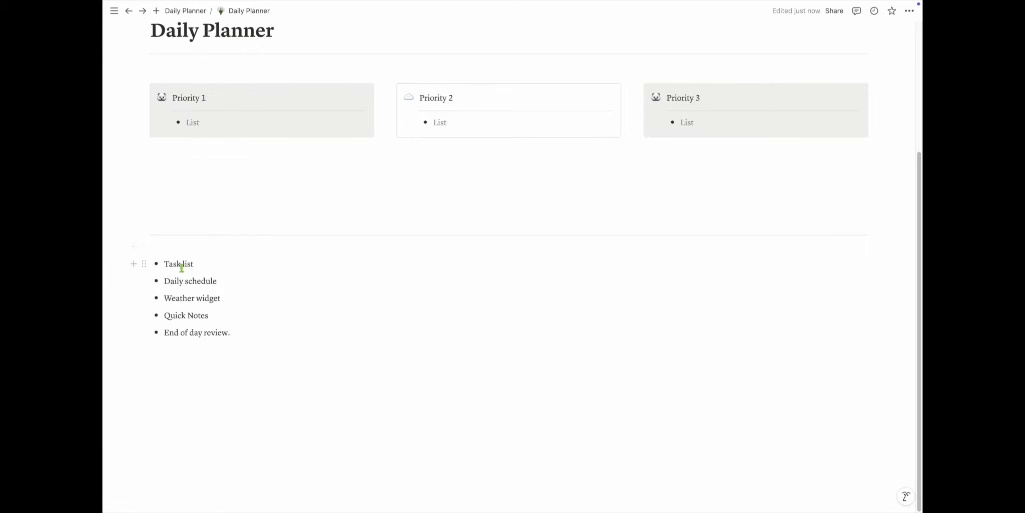
{"action": "left_click_drag", "start_coordinate": [143, 281], "coordinate": [173, 148]}
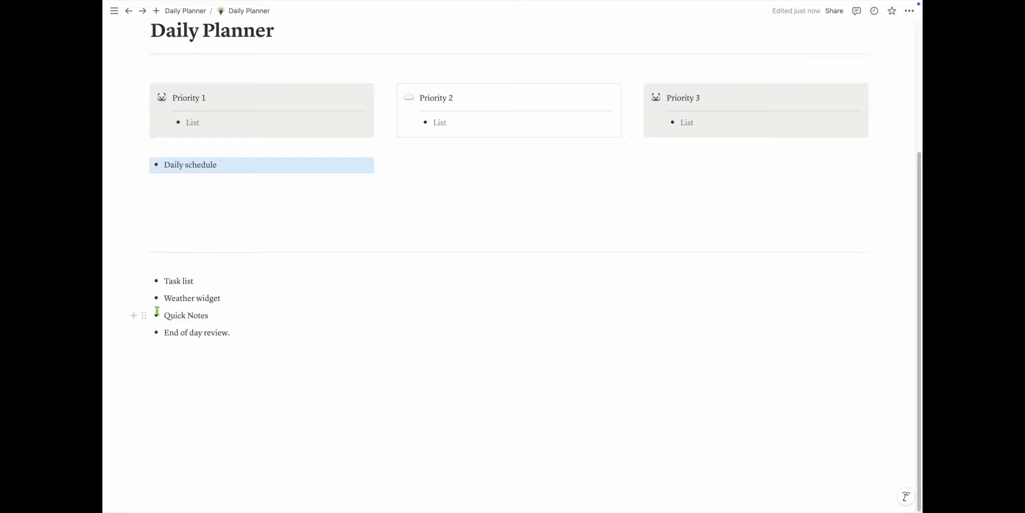
{"action": "left_click_drag", "start_coordinate": [143, 315], "coordinate": [434, 152]}
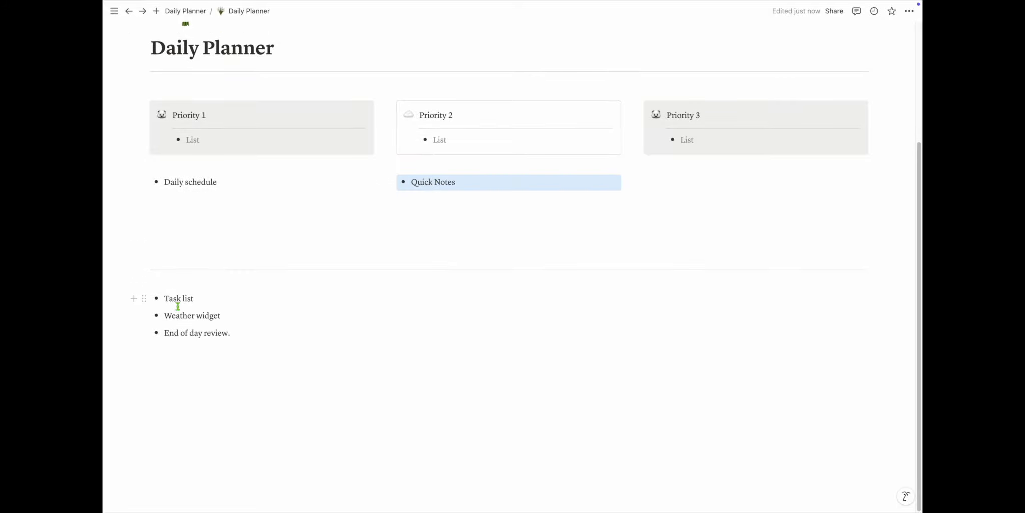
{"action": "left_click_drag", "start_coordinate": [144, 315], "coordinate": [666, 178]}
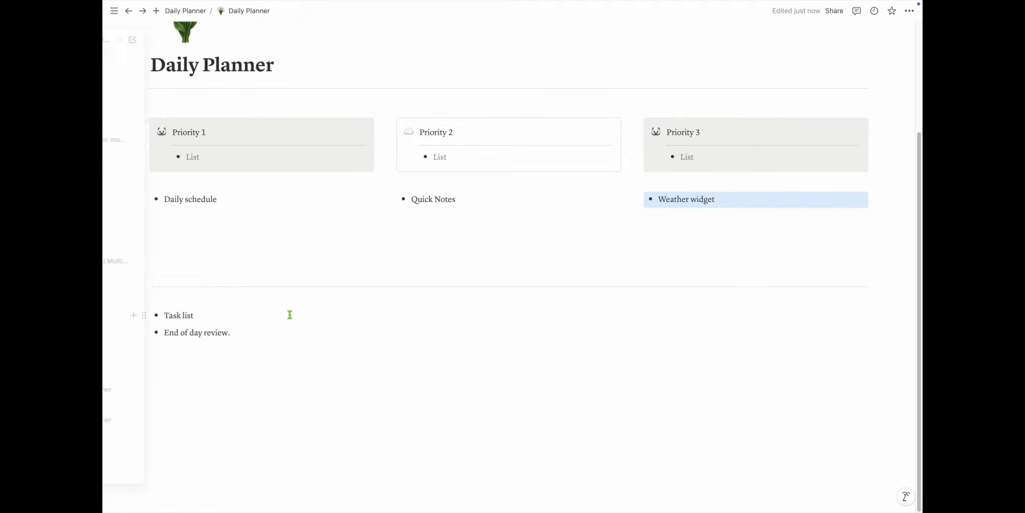
{"action": "left_click_drag", "start_coordinate": [143, 315], "coordinate": [642, 220]}
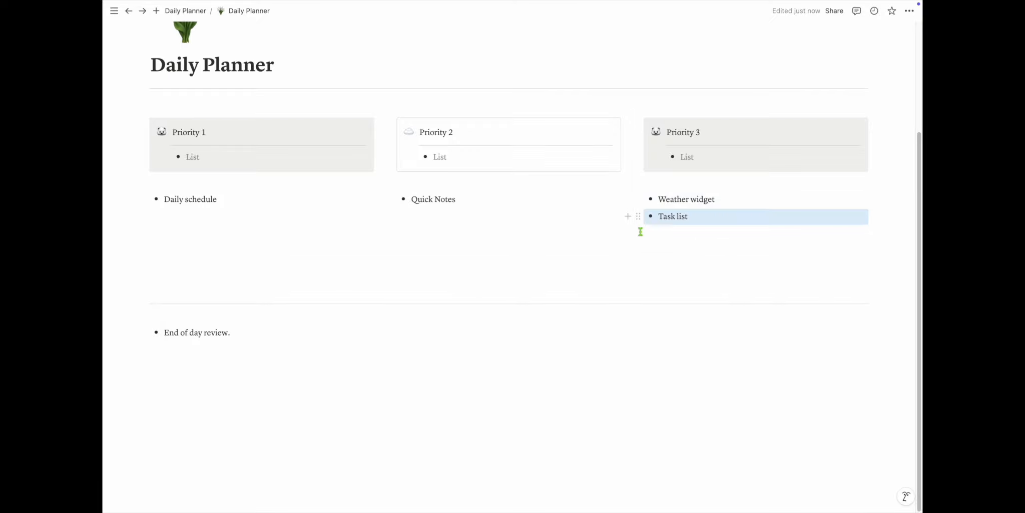
Add a divider and an empty line between Weather widget and Task list in the third column.
{"action": "left_click", "coordinate": [740, 199]}
{"action": "key", "text": "Return"}
{"action": "key", "text": "Return"}
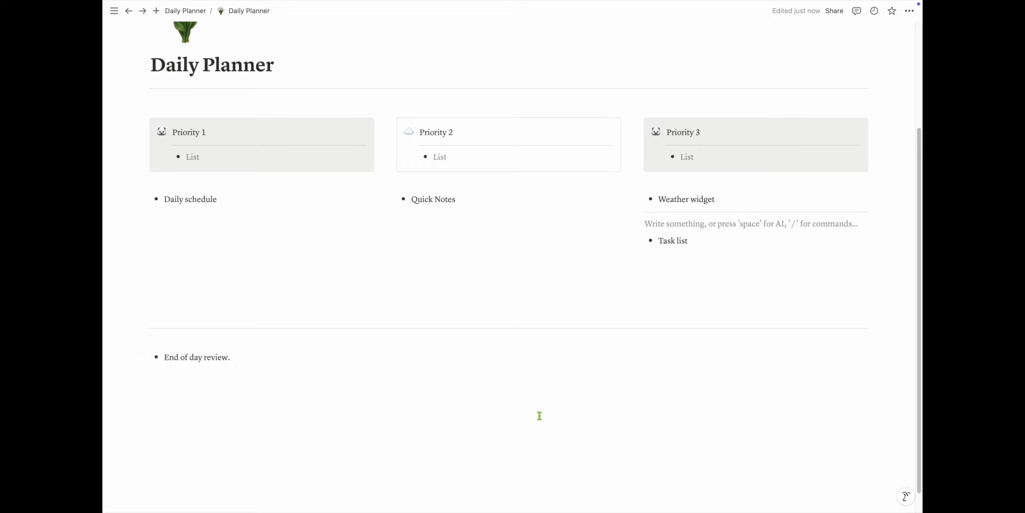
Insert a simple table below the Daily schedule bullet in the first column.
{"action": "scroll", "coordinate": [204, 224], "scroll_direction": "up", "scroll_amount": 3}
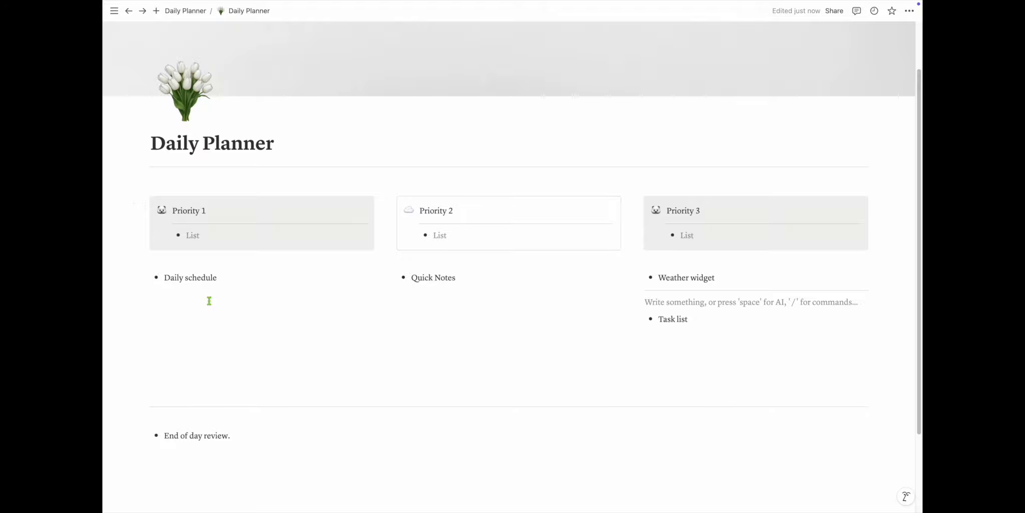
{"action": "left_click", "coordinate": [223, 289]}
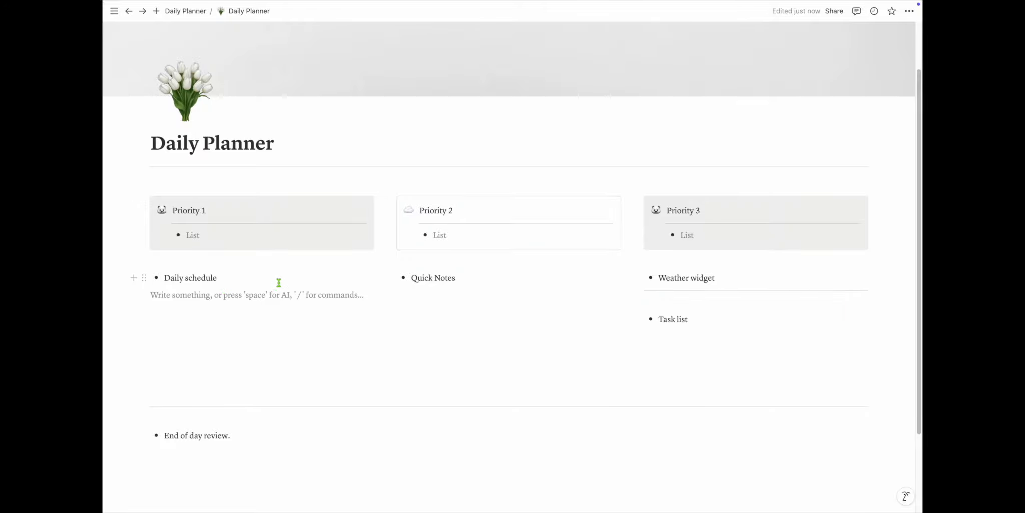
{"action": "type", "text": "/table"}
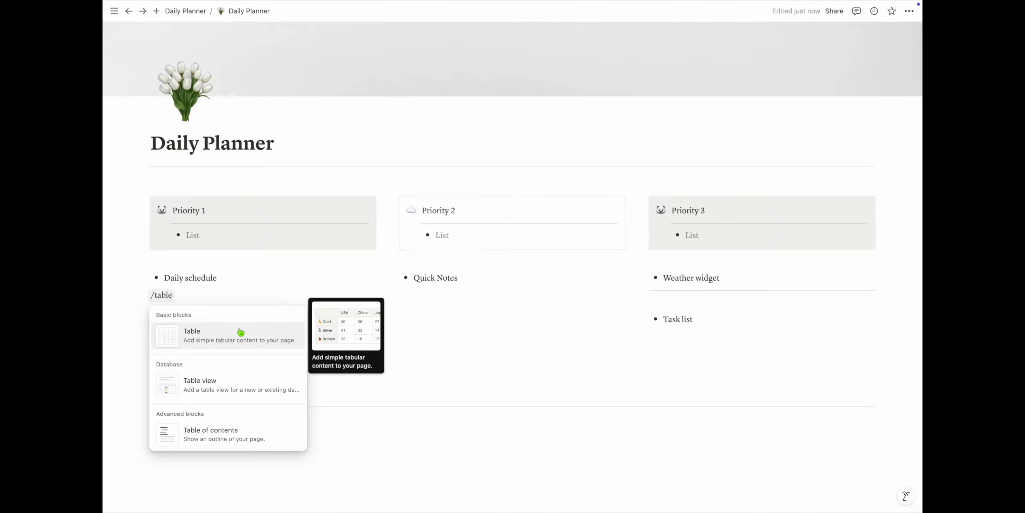
{"action": "left_click", "coordinate": [221, 337]}
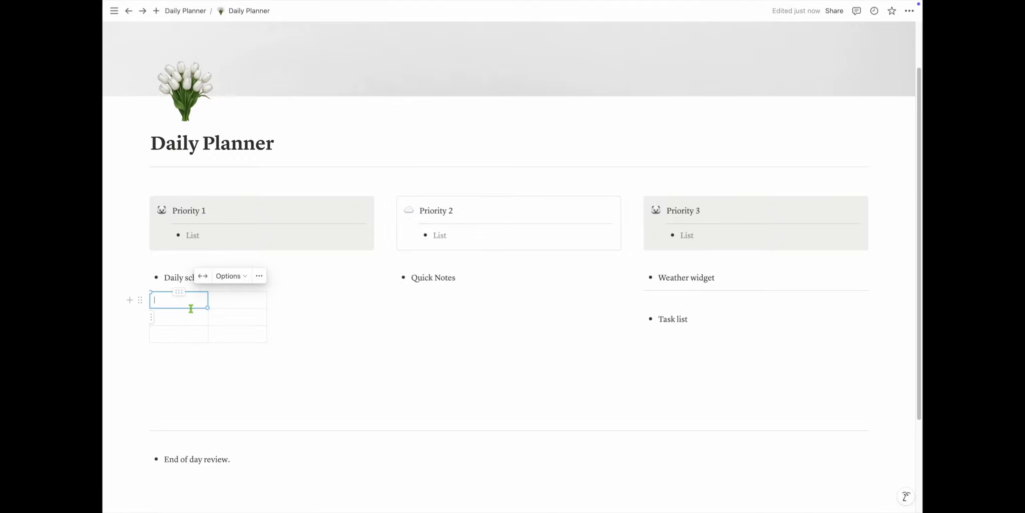
Enter Time and Activity as the two column headings in the schedule table's first row.
{"action": "type", "text": "Time"}
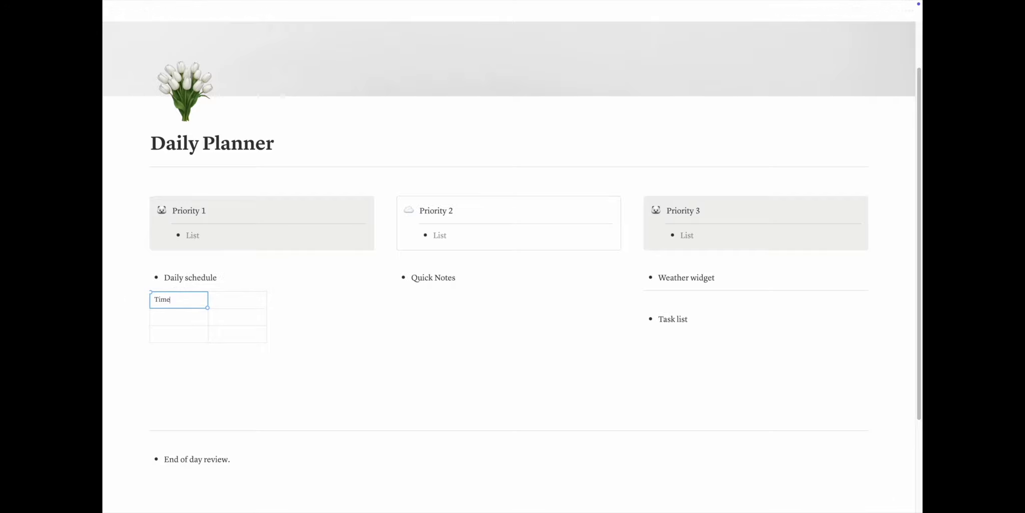
{"action": "left_click", "coordinate": [227, 298]}
{"action": "type", "text": "S"}
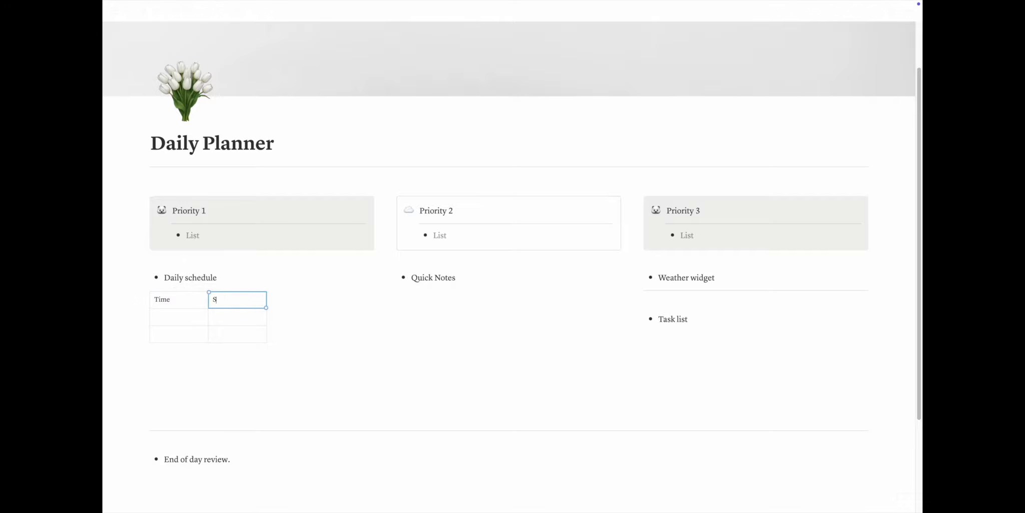
{"action": "type", "text": "ctivity"}
{"action": "left_click", "coordinate": [208, 366]}
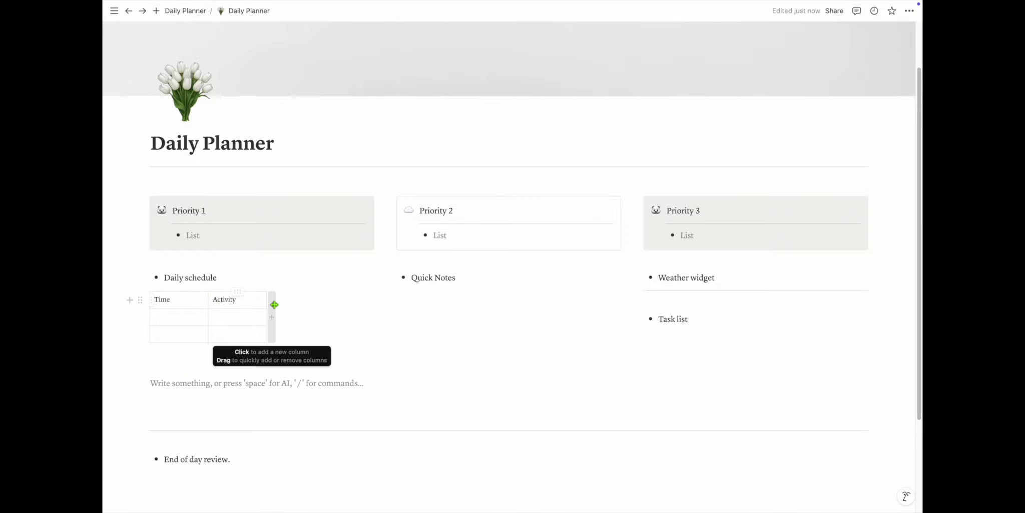
Widen the Activity column of the simple table under Daily schedule.
{"action": "left_click_drag", "start_coordinate": [267, 303], "coordinate": [359, 306]}
Insert a new table view database below the simple table and title it Daily Schedule.
{"action": "left_click", "coordinate": [180, 367]}
{"action": "type", "text": "/"}
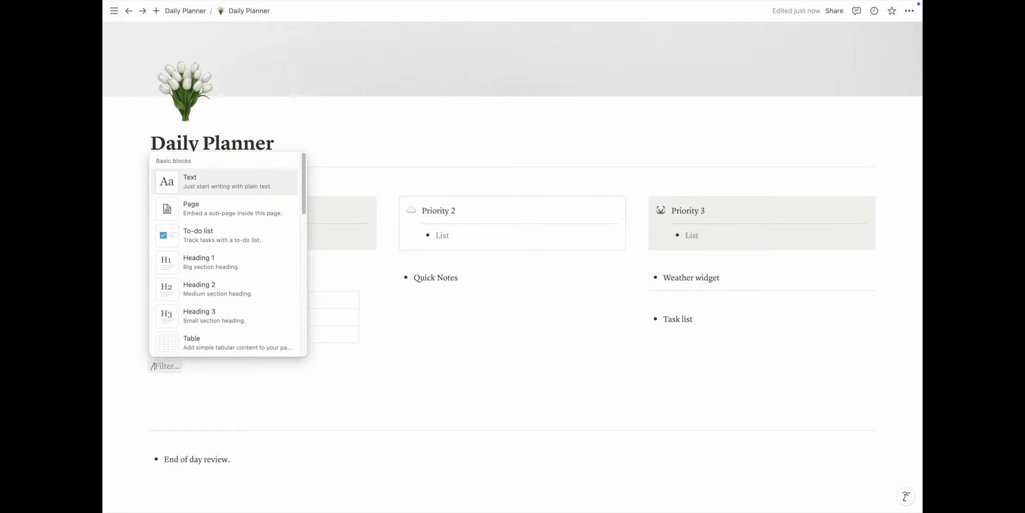
{"action": "type", "text": "tab"}
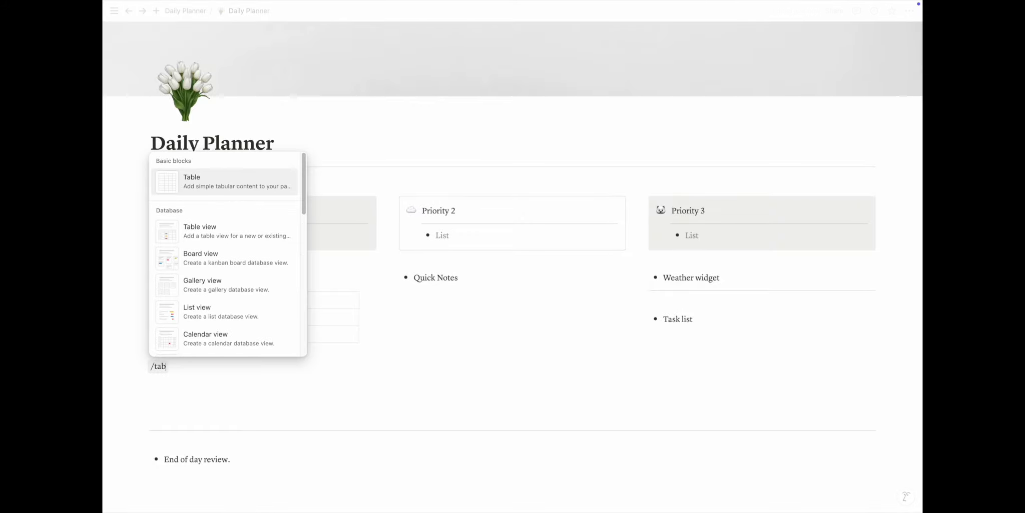
{"action": "left_click", "coordinate": [216, 229]}
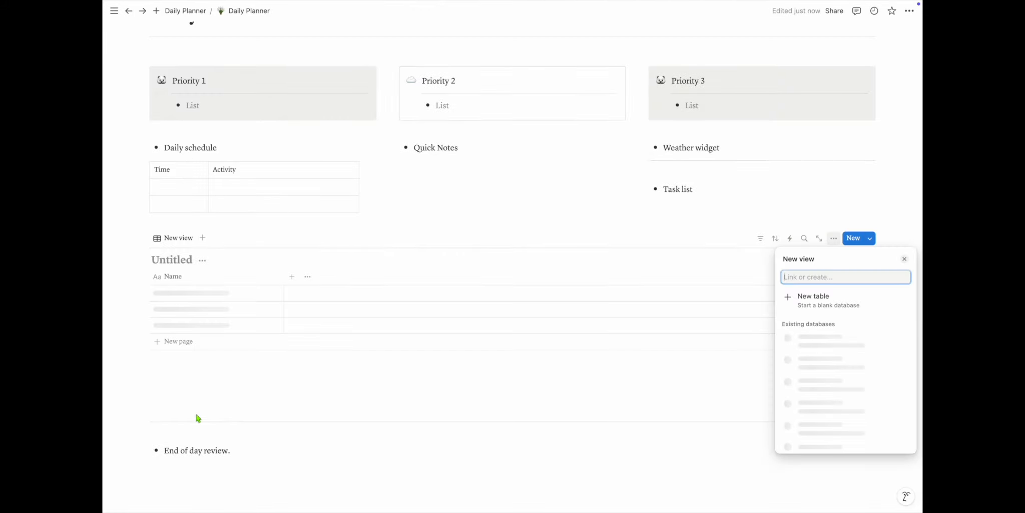
{"action": "left_click", "coordinate": [180, 256]}
{"action": "type", "text": "Dai"}
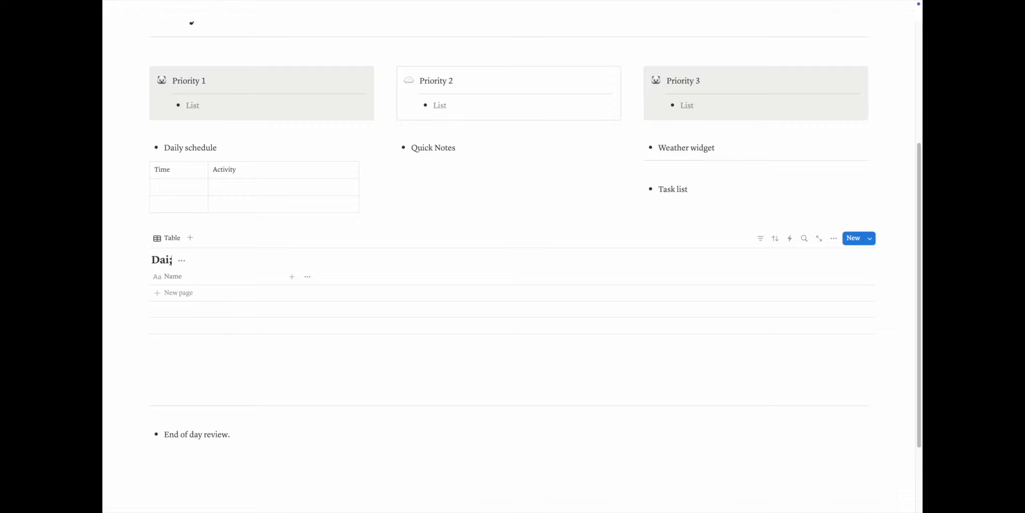
{"action": "type", "text": "ly Schedule"}
Add an empty row to the Daily Schedule database and rename its Name property to Activity.
{"action": "left_click", "coordinate": [182, 292]}
{"action": "left_click", "coordinate": [181, 277]}
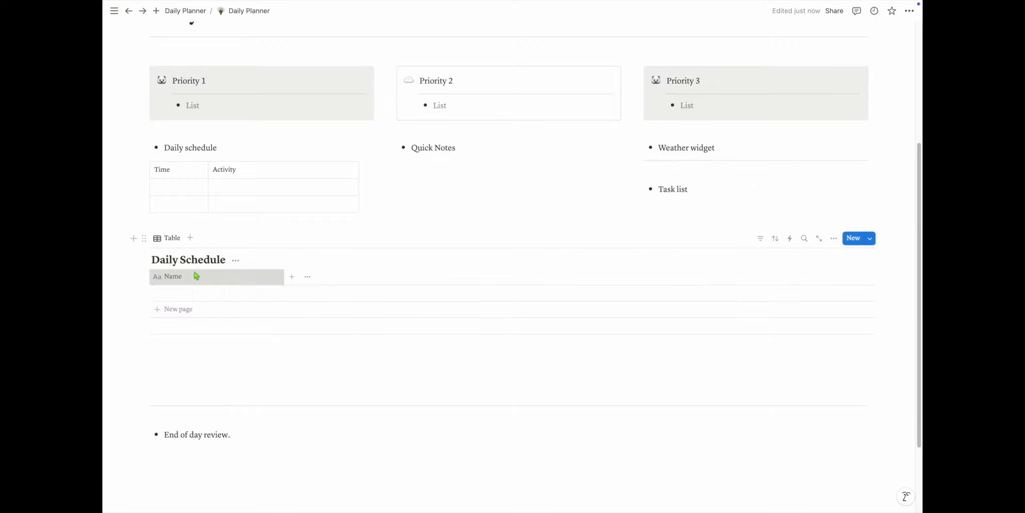
{"action": "left_click", "coordinate": [181, 277]}
{"action": "double_click", "coordinate": [181, 298]}
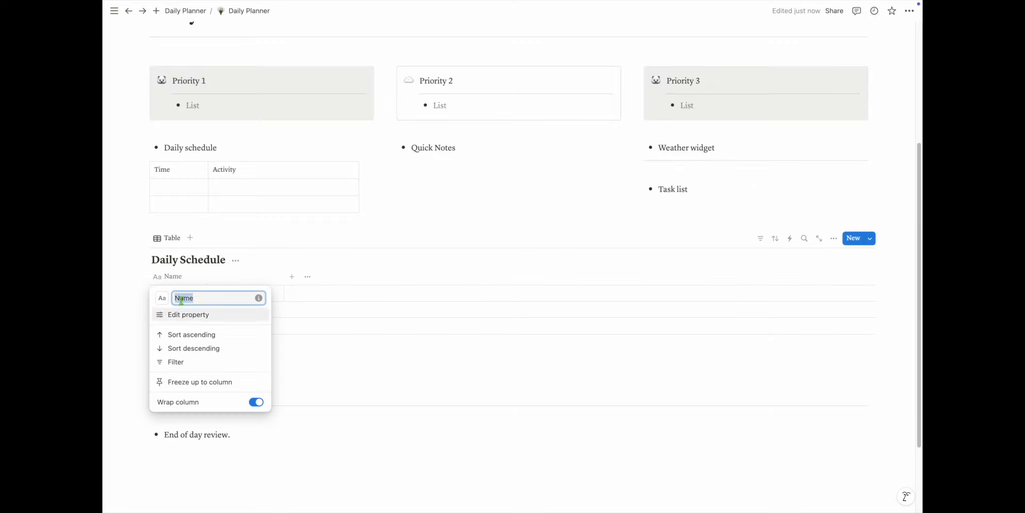
{"action": "type", "text": "Activity"}
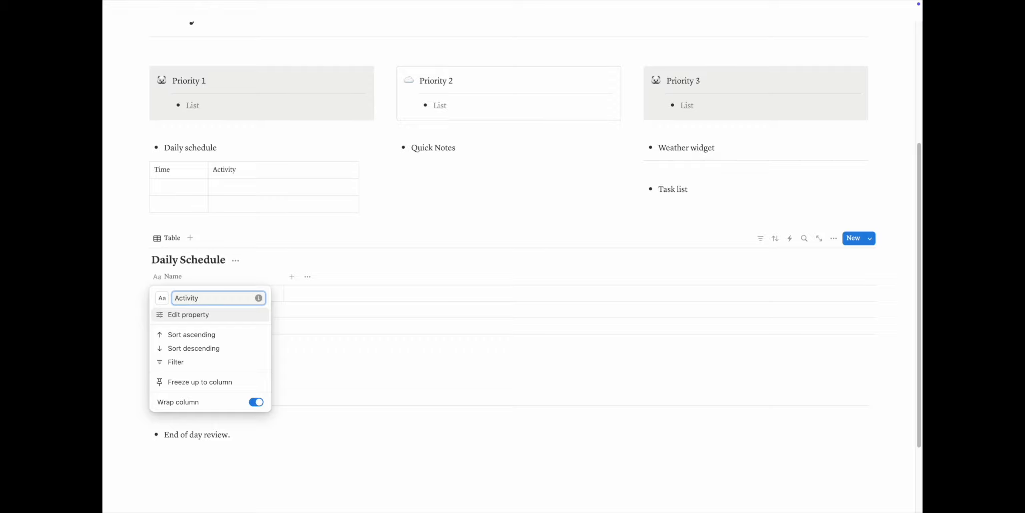
{"action": "left_click", "coordinate": [292, 277]}
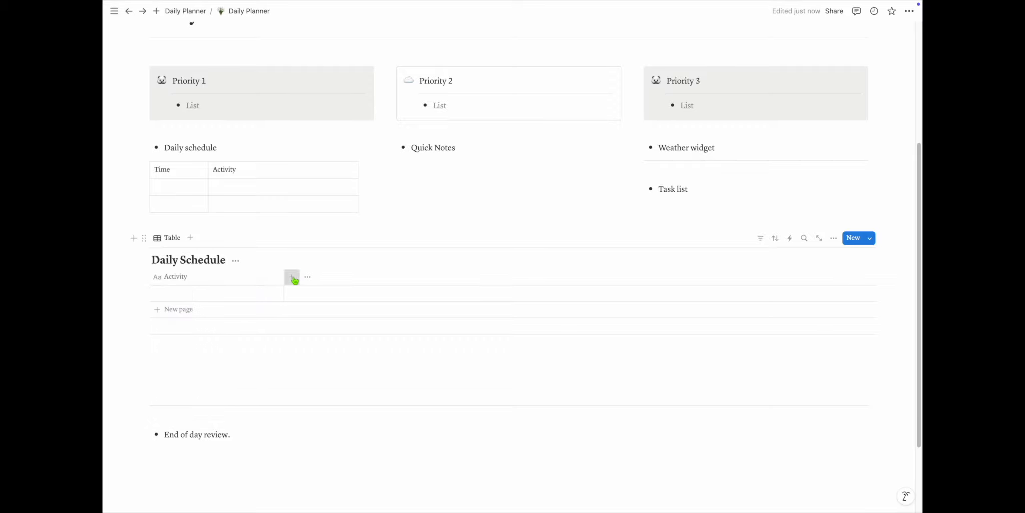
Add a Text property to the Daily Schedule database and name it Time.
{"action": "left_click", "coordinate": [292, 276]}
{"action": "type", "text": "te"}
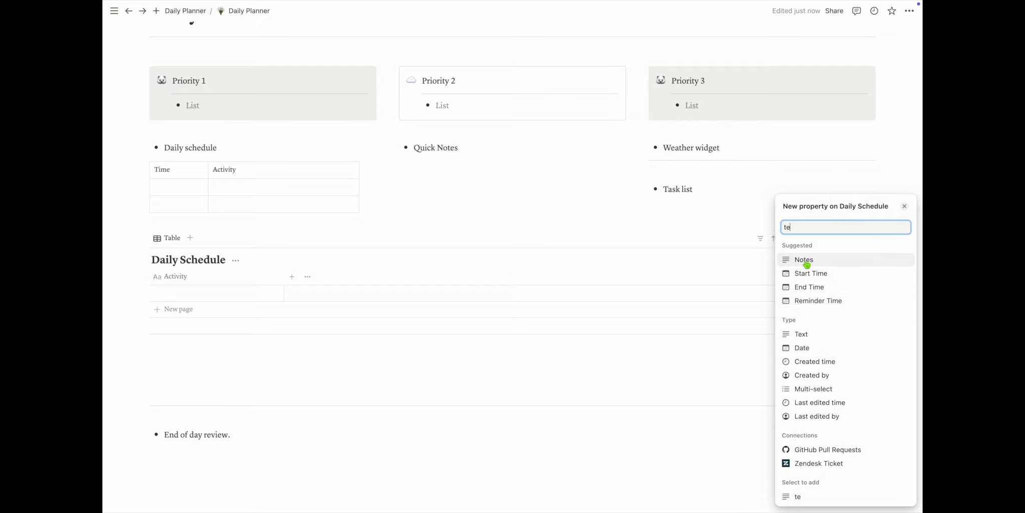
{"action": "left_click", "coordinate": [802, 334]}
{"action": "left_click", "coordinate": [331, 283]}
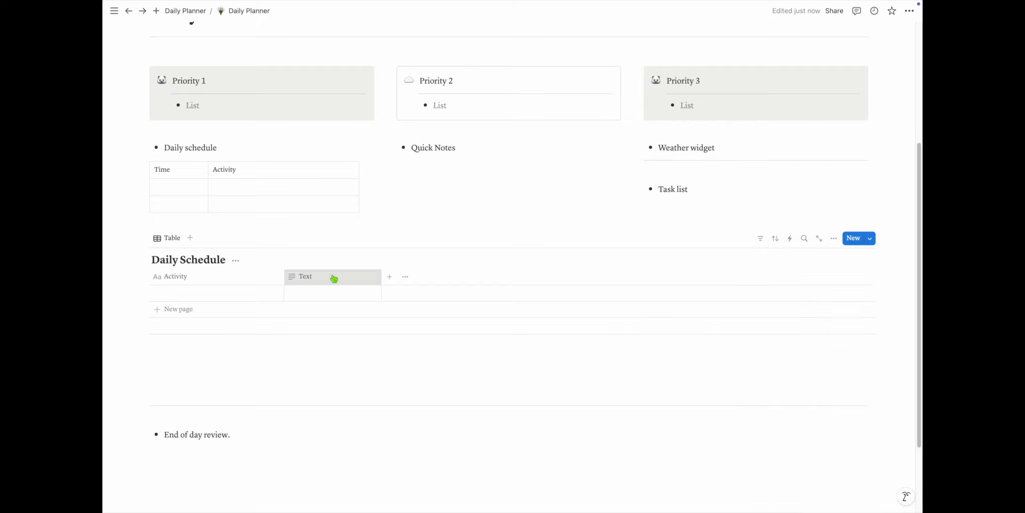
{"action": "left_click", "coordinate": [334, 277]}
{"action": "double_click", "coordinate": [333, 294]}
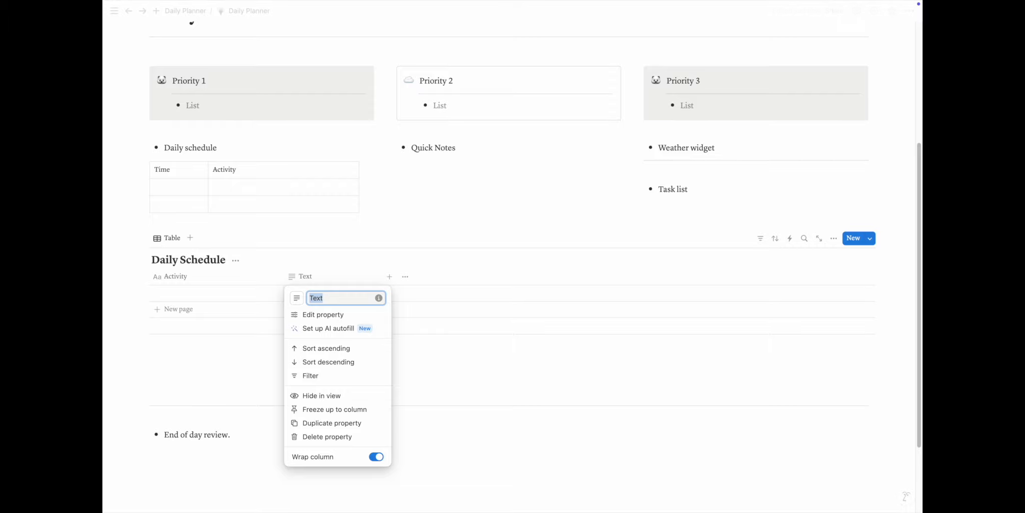
{"action": "type", "text": "Time"}
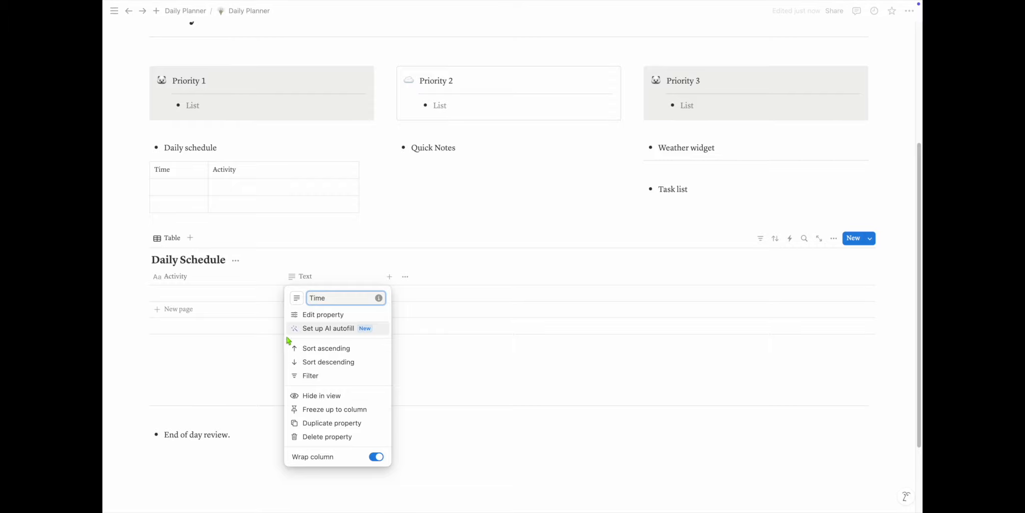
{"action": "left_click", "coordinate": [165, 352]}
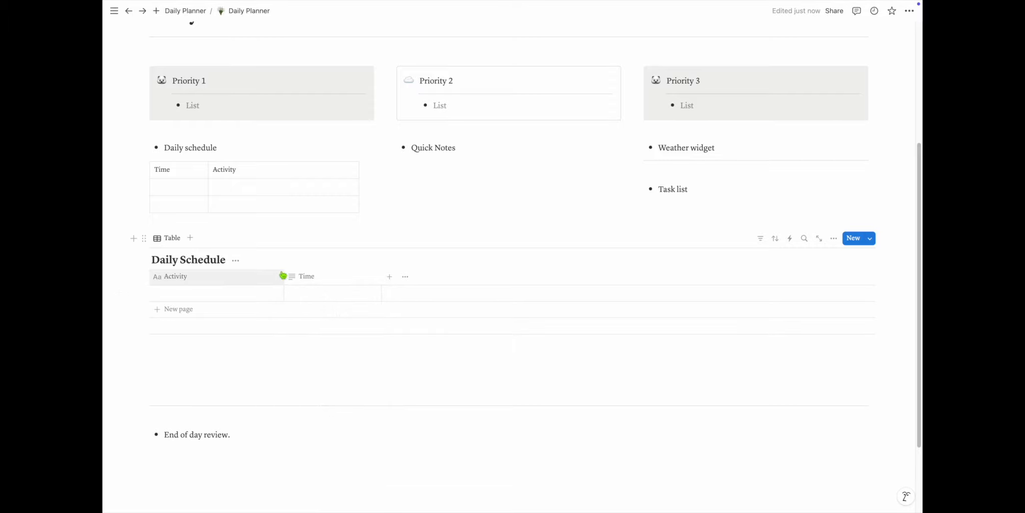
Narrow the Activity column and move the Daily Schedule database into the first page column, beneath the simple table.
{"action": "left_click_drag", "start_coordinate": [283, 275], "coordinate": [234, 274]}
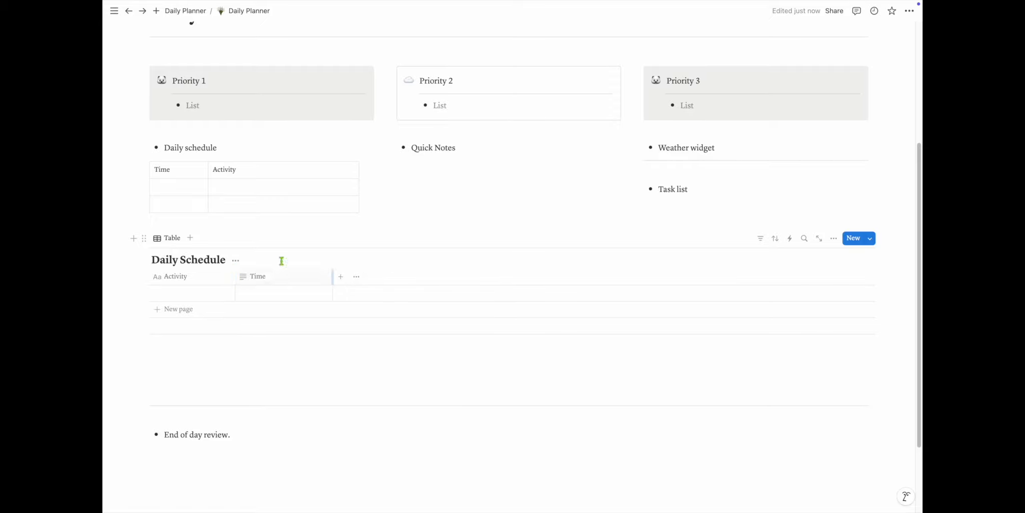
{"action": "left_click_drag", "start_coordinate": [143, 239], "coordinate": [160, 223]}
{"action": "left_click", "coordinate": [236, 357]}
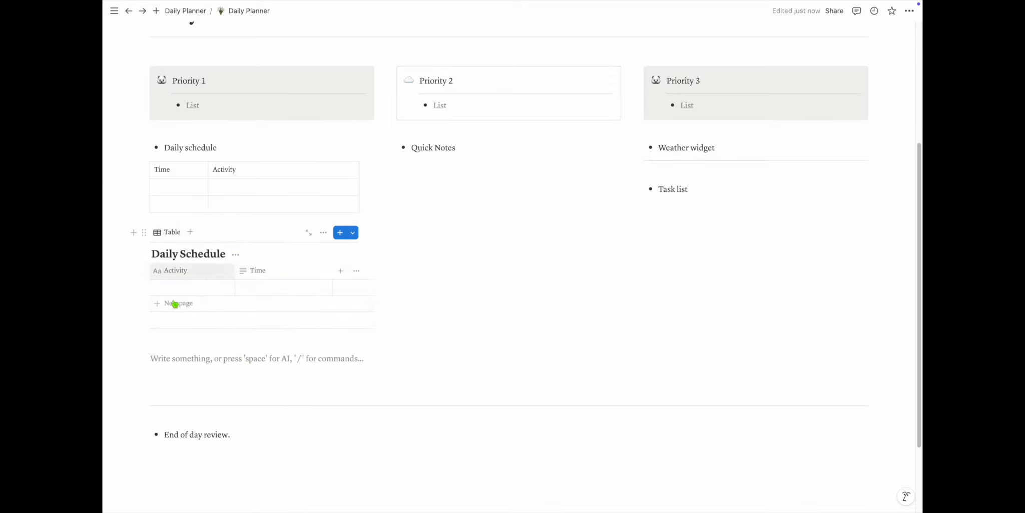
{"action": "left_click", "coordinate": [162, 290]}
{"action": "key", "text": "Escape"}
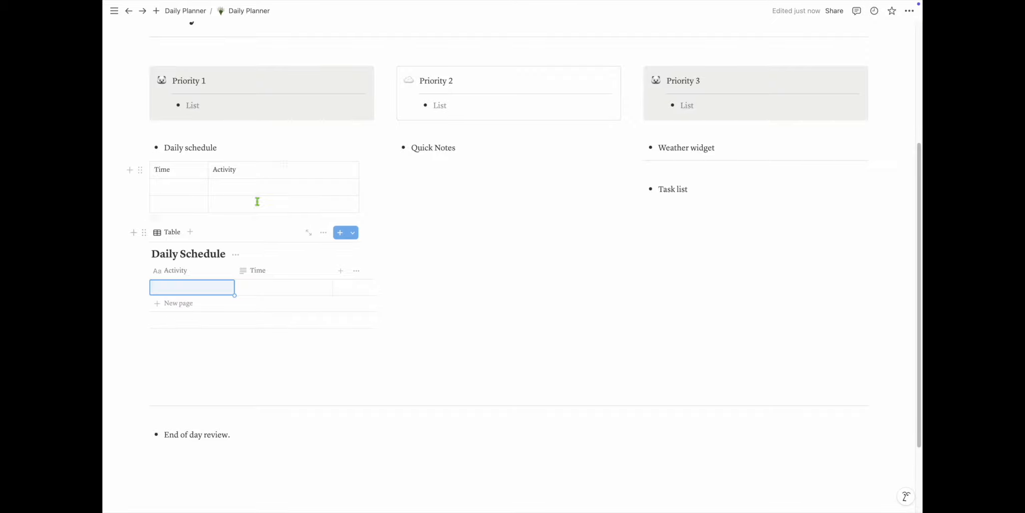
Delete the simple Time and Activity table above the Daily Schedule database.
{"action": "left_click", "coordinate": [140, 170]}
{"action": "left_click", "coordinate": [181, 165]}
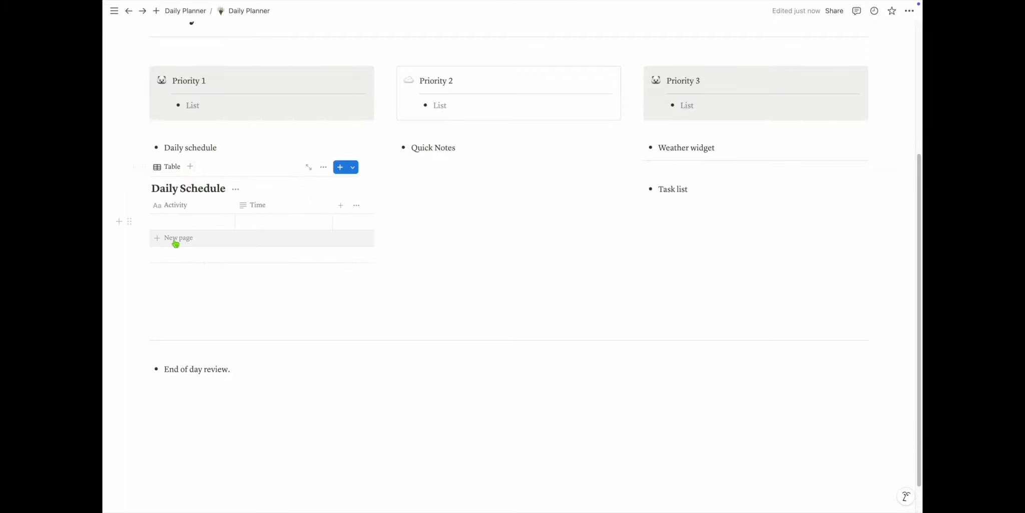
Reorder the Daily Schedule properties so that Time comes before Activity.
{"action": "left_click", "coordinate": [170, 224]}
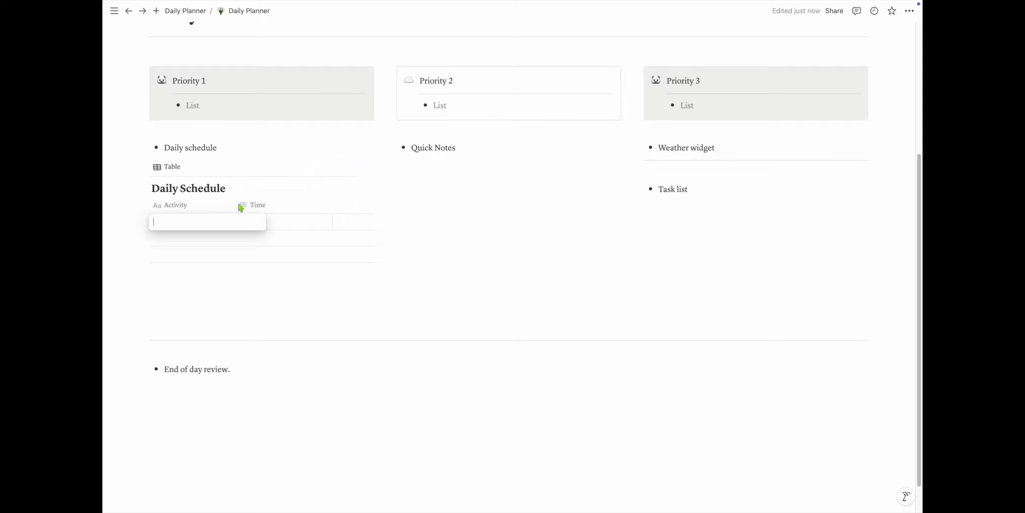
{"action": "left_click_drag", "start_coordinate": [241, 206], "coordinate": [211, 210]}
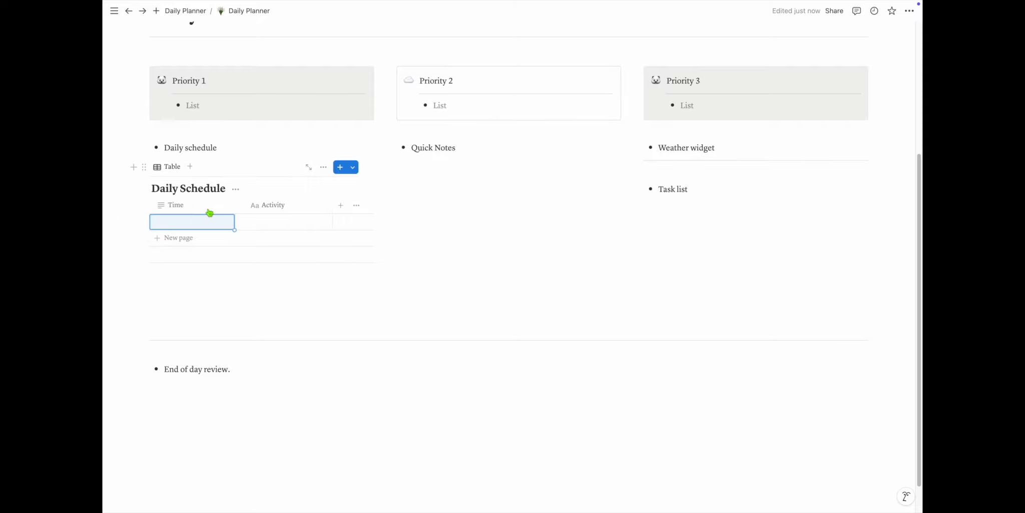
{"action": "left_click", "coordinate": [189, 230]}
{"action": "key", "text": "Escape"}
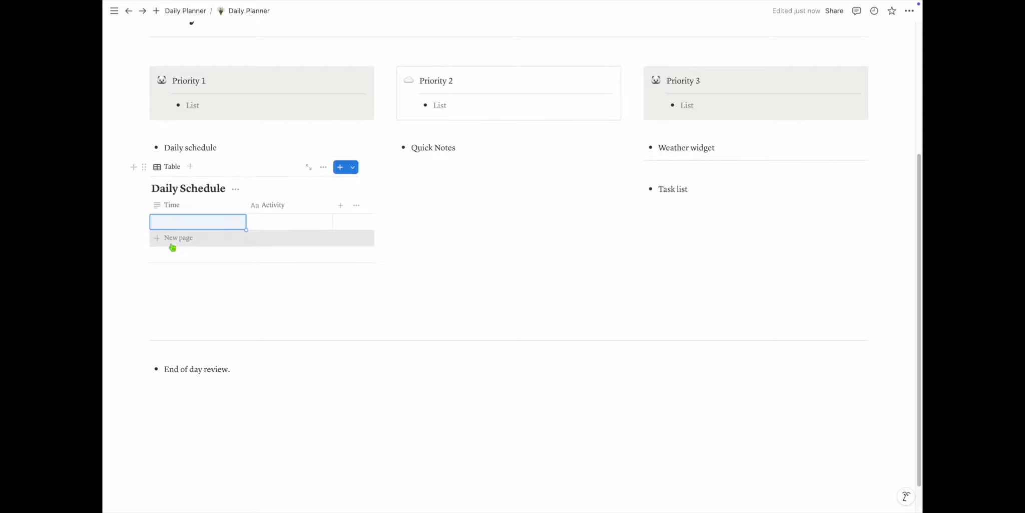
Add nine more blank rows to the Daily Schedule database.
{"action": "left_click", "coordinate": [172, 243]}
{"action": "left_click", "coordinate": [179, 256]}
{"action": "key", "text": "Escape"}
{"action": "left_click", "coordinate": [186, 273]}
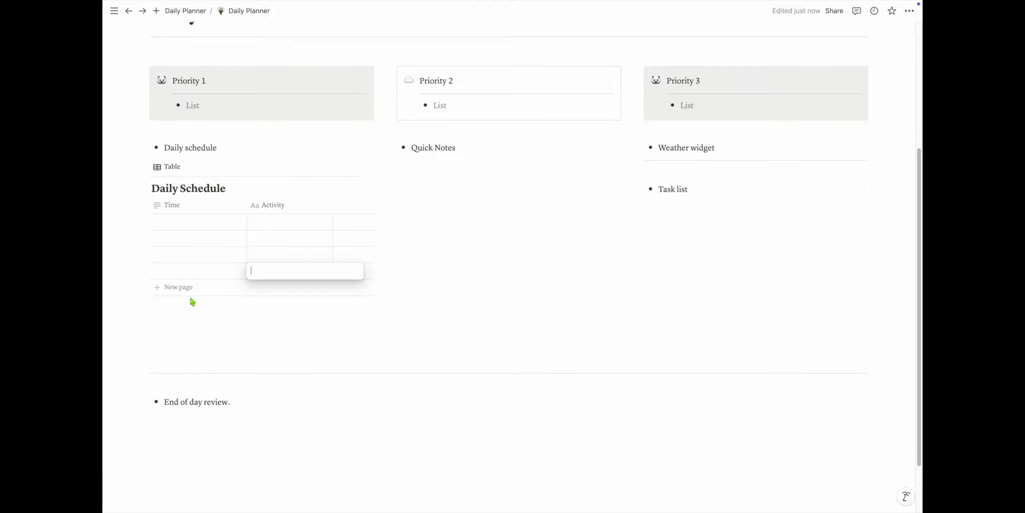
{"action": "key", "text": "Escape"}
{"action": "left_click", "coordinate": [189, 289]}
{"action": "left_click", "coordinate": [191, 303]}
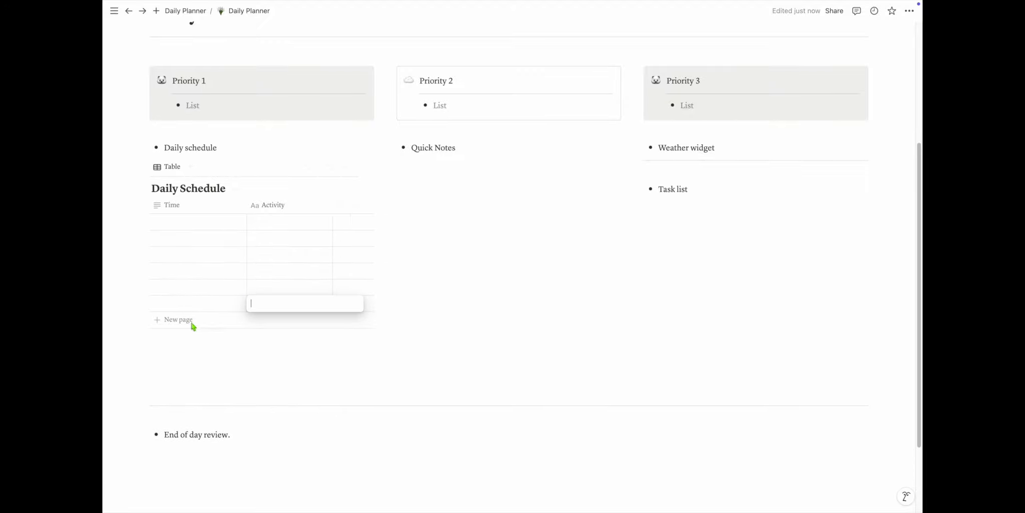
{"action": "left_click", "coordinate": [192, 320]}
{"action": "left_click", "coordinate": [189, 335]}
{"action": "left_click", "coordinate": [187, 350]}
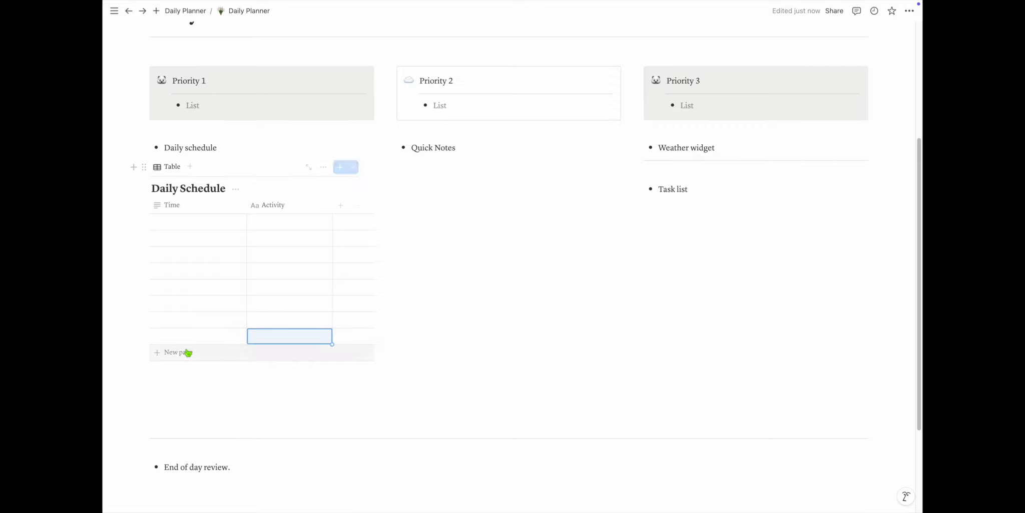
{"action": "left_click", "coordinate": [188, 352]}
{"action": "left_click", "coordinate": [189, 371]}
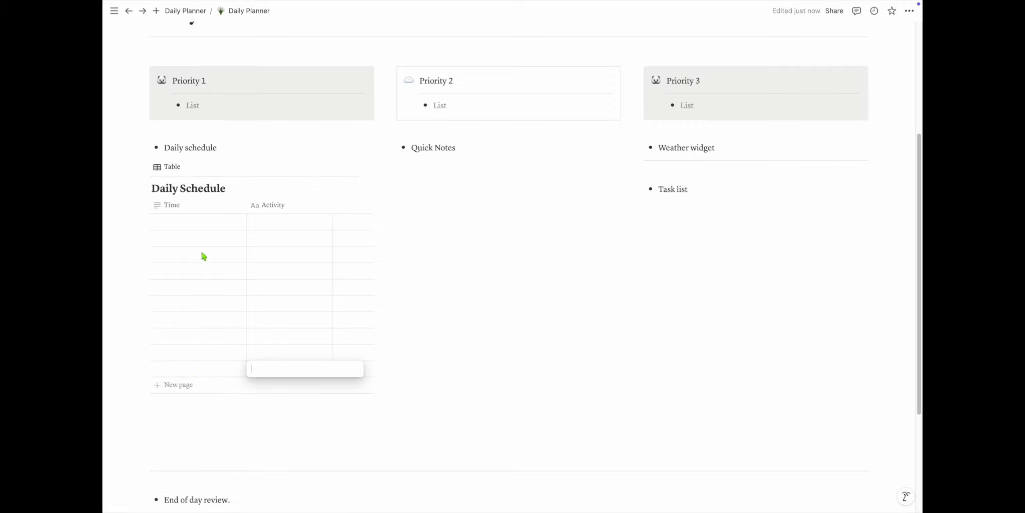
Fill the first schedule row with 5:00 - 6:00 am as Time and Work out as Activity, and hide the database title.
{"action": "left_click", "coordinate": [172, 222]}
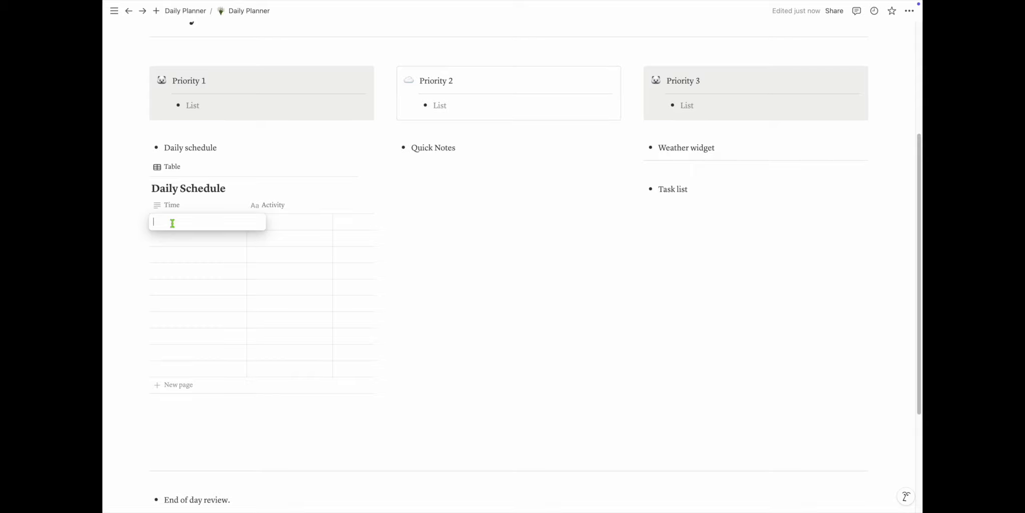
{"action": "type", "text": "5:00 - 6:00 am"}
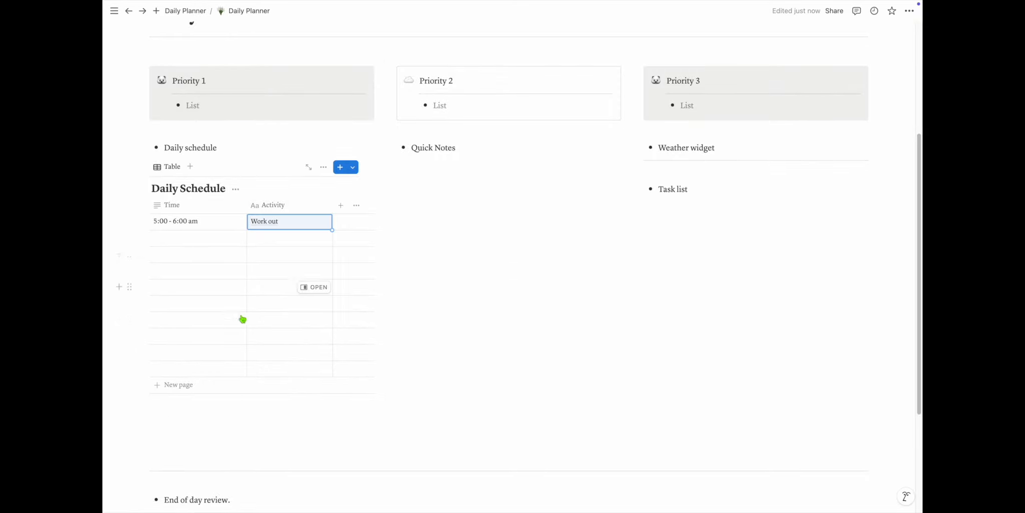
{"action": "left_click", "coordinate": [235, 189]}
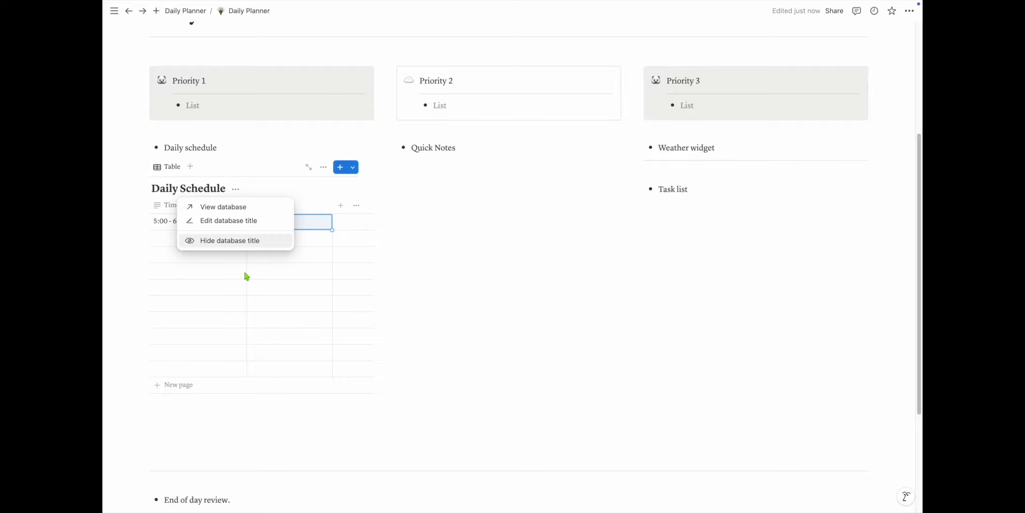
{"action": "left_click", "coordinate": [240, 240]}
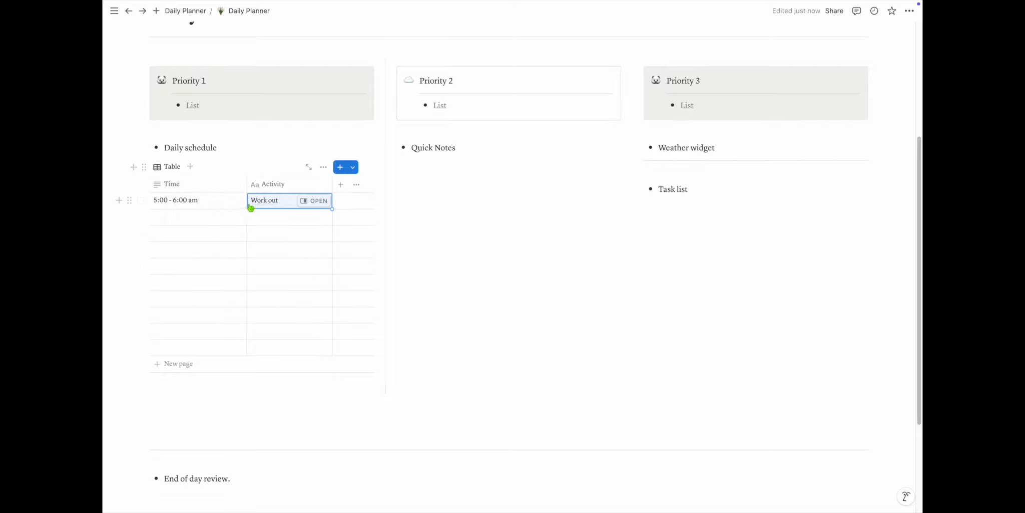
Convert the first row's time into an inline equation, using ~ as the space before am.
{"action": "left_click", "coordinate": [190, 200]}
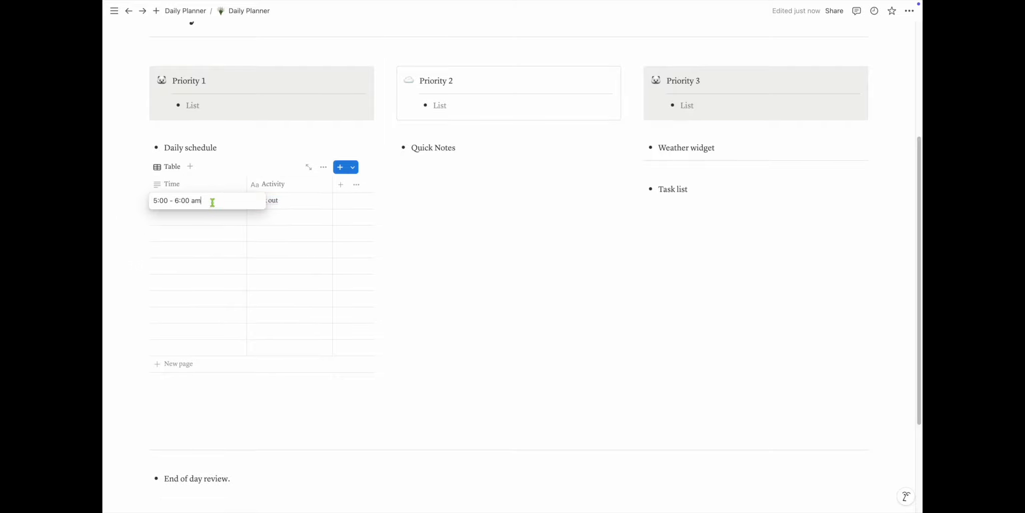
{"action": "key", "text": "super+a"}
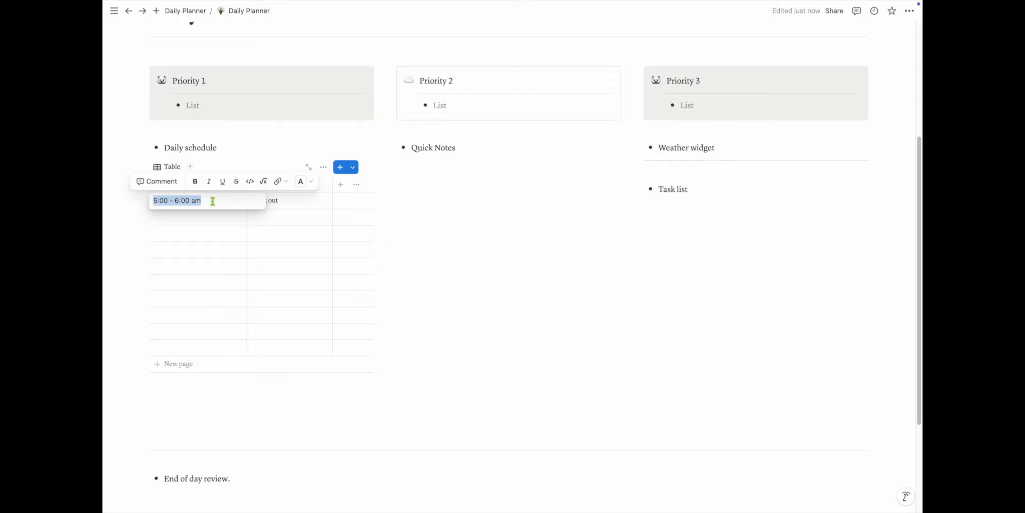
{"action": "left_click", "coordinate": [264, 181]}
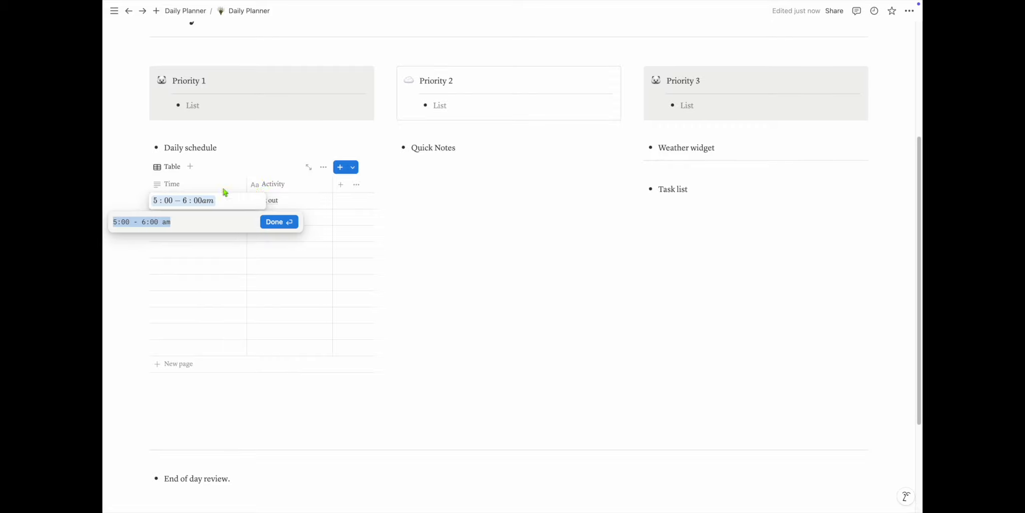
{"action": "left_click", "coordinate": [173, 222]}
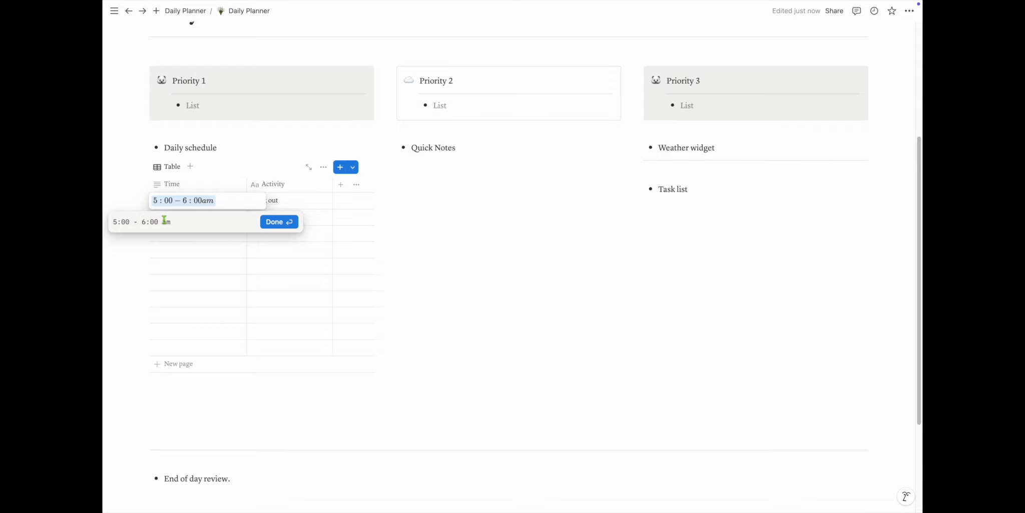
{"action": "left_click", "coordinate": [159, 222]}
{"action": "key", "text": "BackSpace"}
{"action": "type", "text": "~"}
{"action": "left_click", "coordinate": [274, 222]}
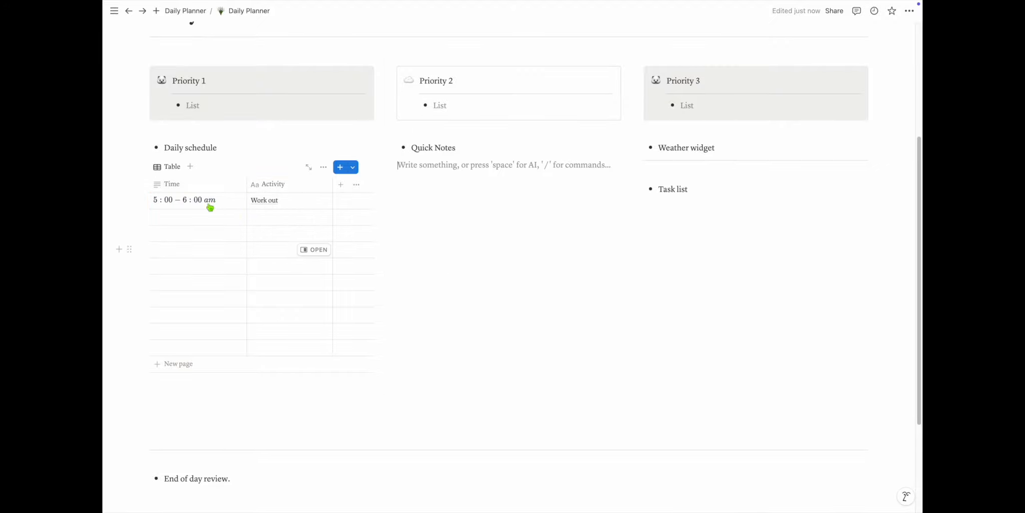
Apply a gray background color to the time in the first schedule row.
{"action": "left_click", "coordinate": [213, 197]}
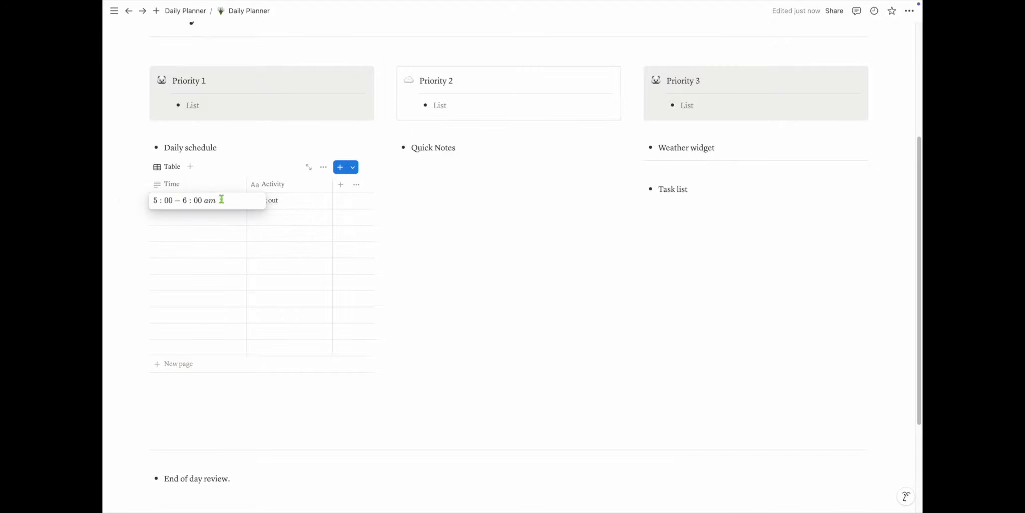
{"action": "key", "text": "super+a"}
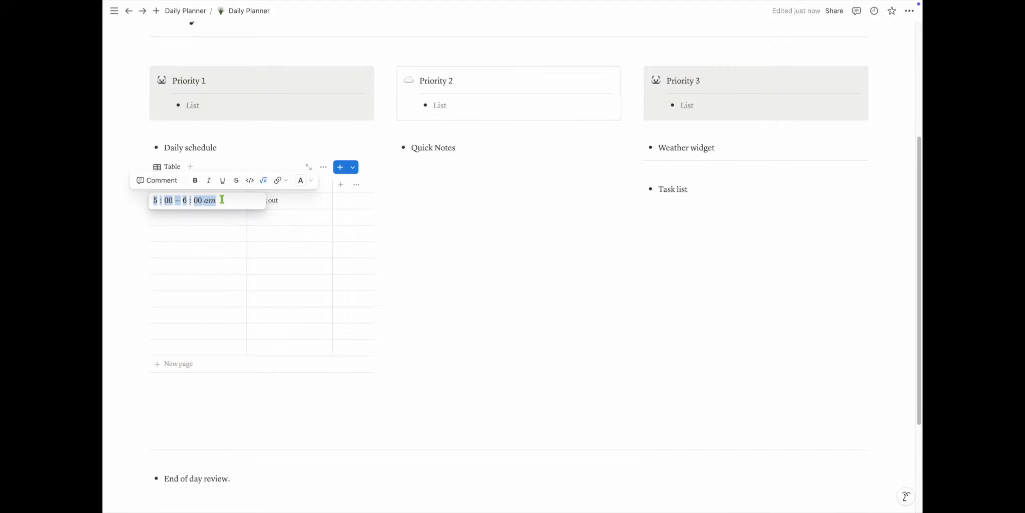
{"action": "left_click", "coordinate": [312, 183]}
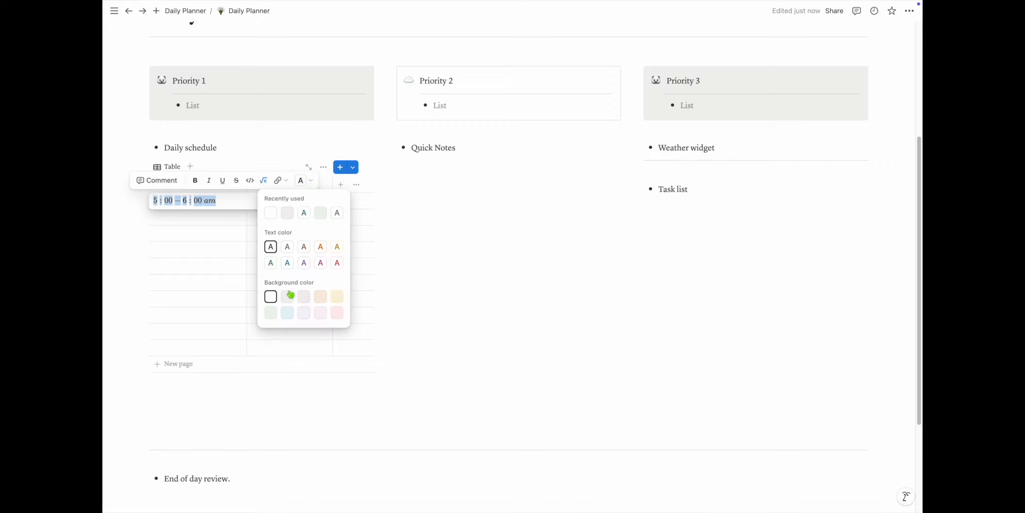
{"action": "left_click", "coordinate": [200, 383]}
{"action": "left_click", "coordinate": [200, 387]}
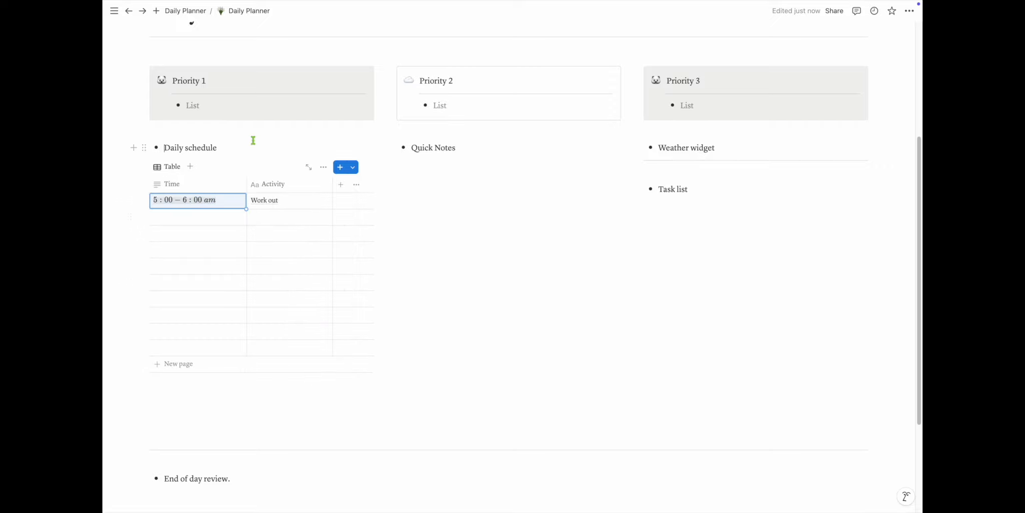
Set the text color of the first schedule row's time to gray.
{"action": "left_click", "coordinate": [200, 198]}
{"action": "left_click", "coordinate": [200, 200]}
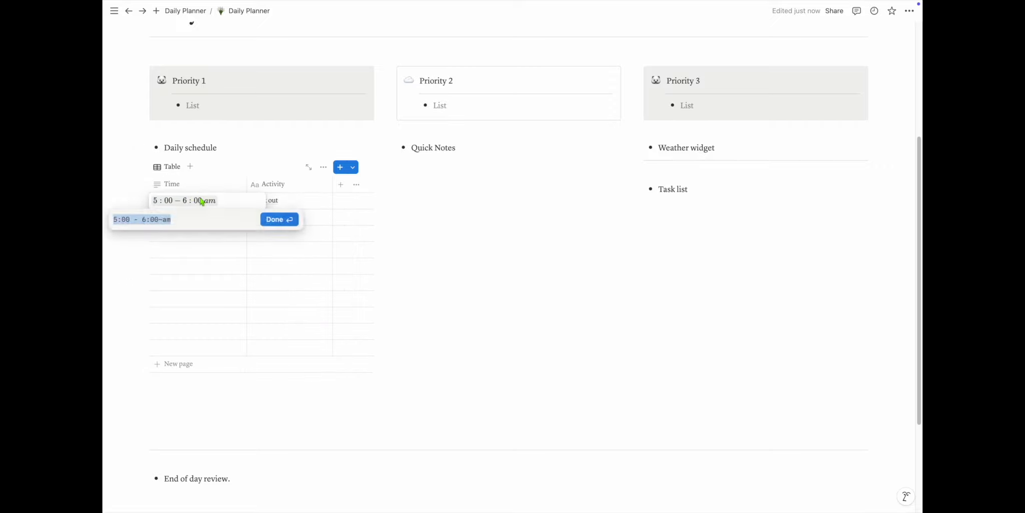
{"action": "left_click", "coordinate": [202, 200]}
{"action": "left_click_drag", "start_coordinate": [218, 200], "coordinate": [159, 198]}
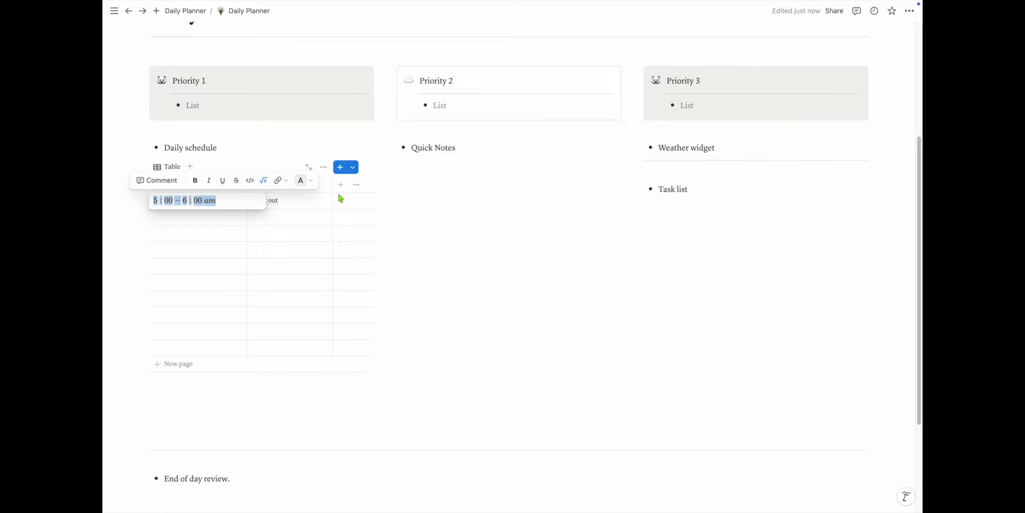
{"action": "left_click", "coordinate": [312, 182]}
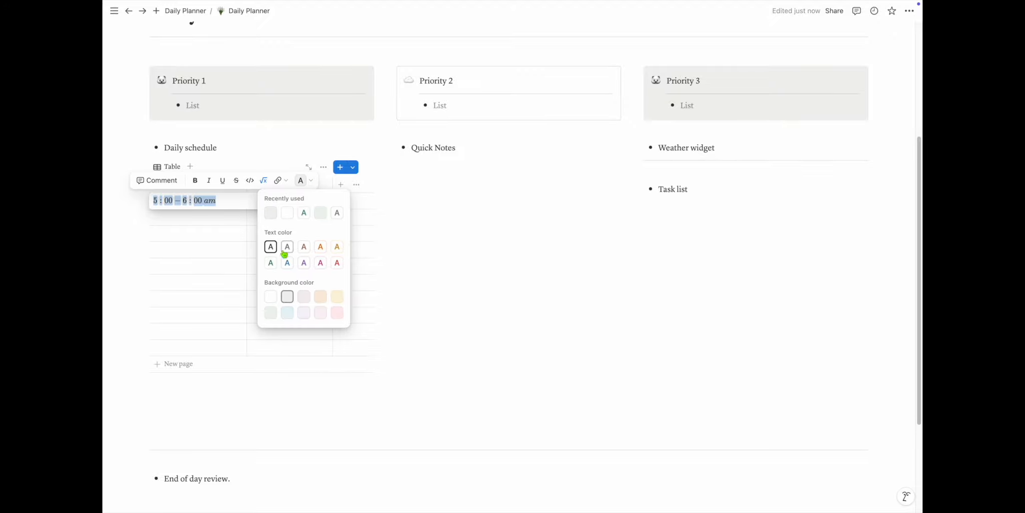
{"action": "left_click", "coordinate": [232, 386]}
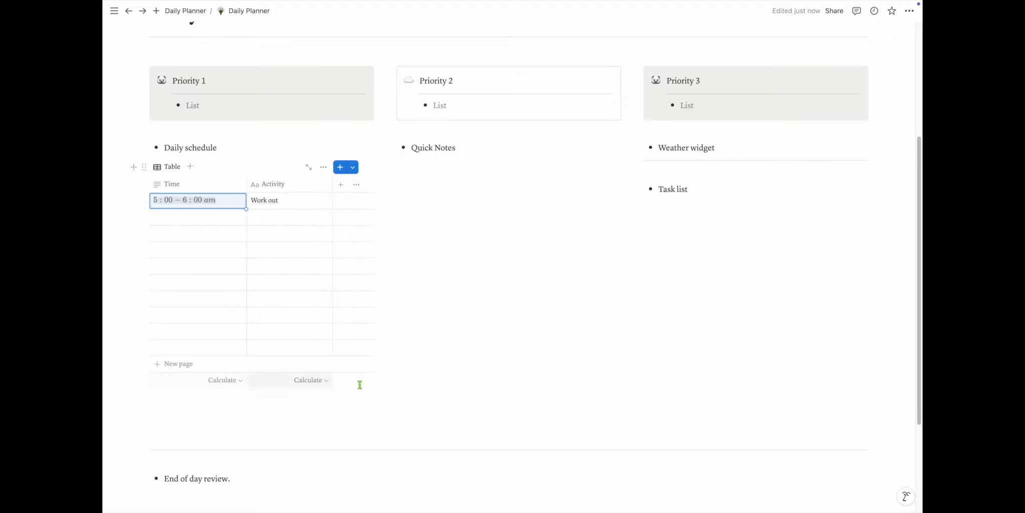
{"action": "left_click", "coordinate": [234, 418]}
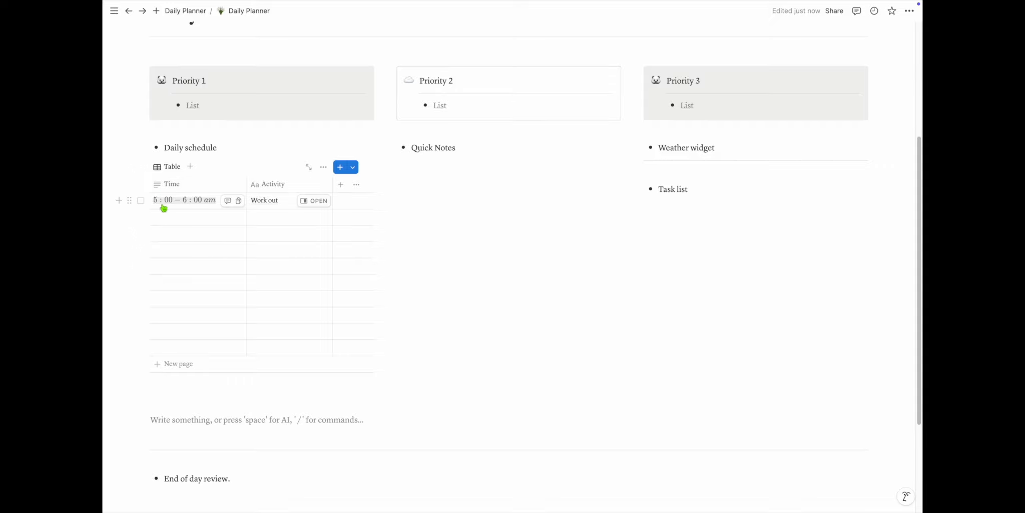
Fill the first row's formatted time down through the nine rows below it.
{"action": "left_click", "coordinate": [200, 202]}
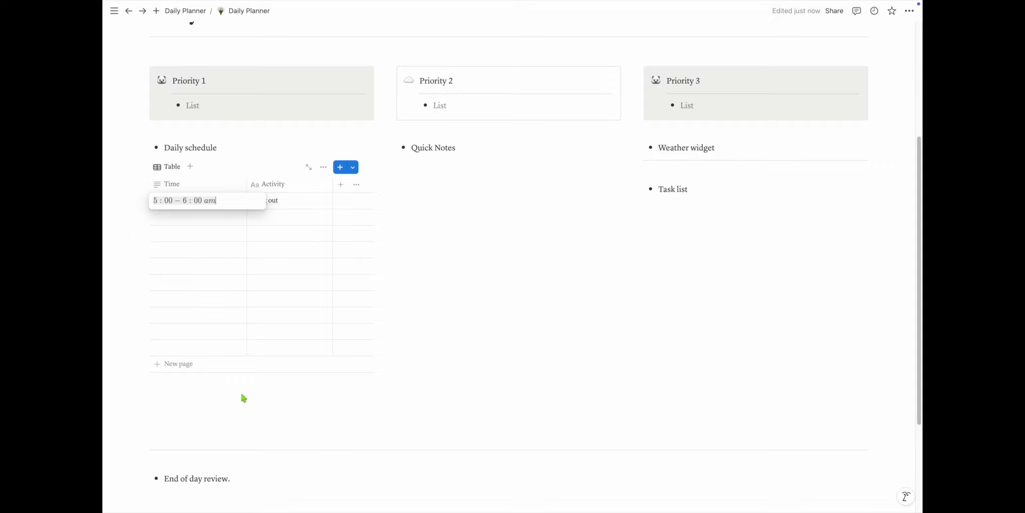
{"action": "key", "text": "Escape"}
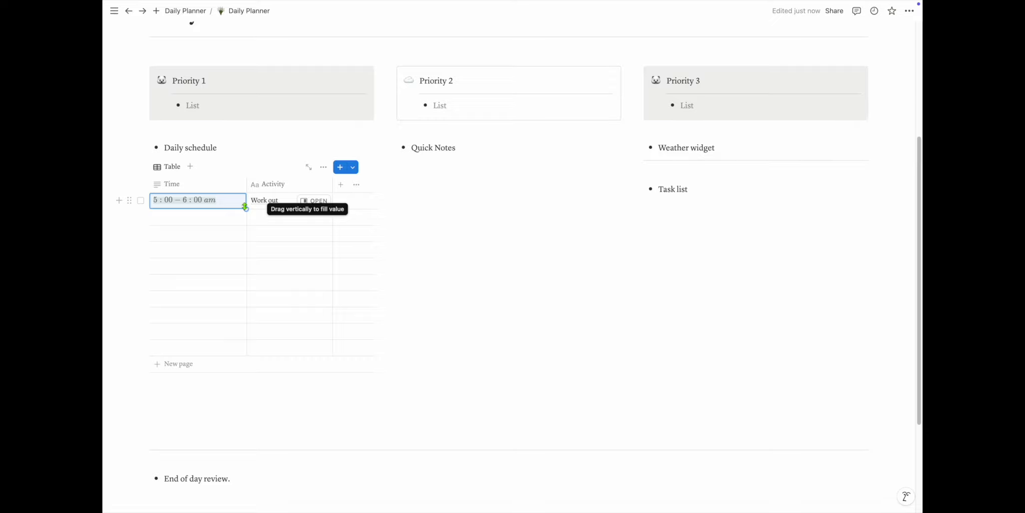
{"action": "left_click_drag", "start_coordinate": [245, 206], "coordinate": [236, 358]}
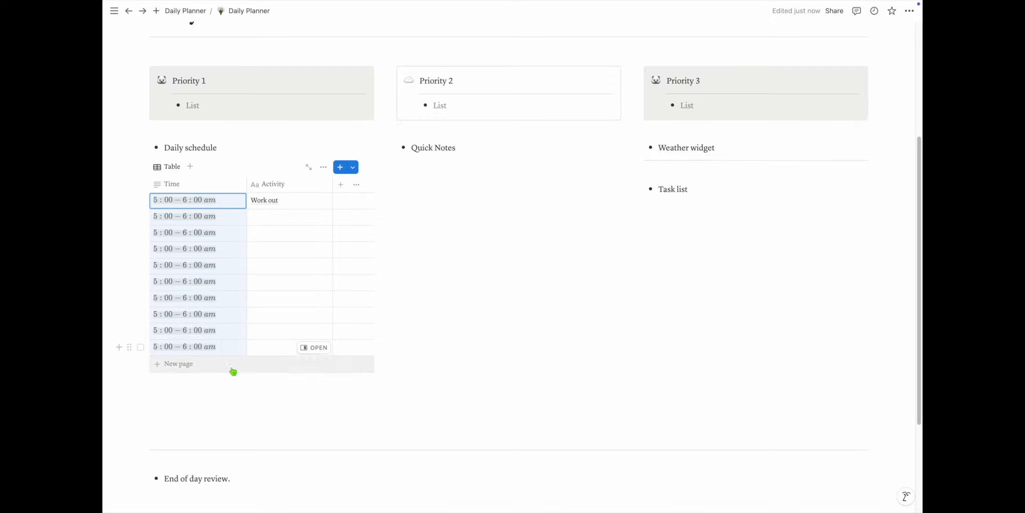
Change the second row's time equation to 6:00 - 7:00 am.
{"action": "left_click", "coordinate": [177, 214]}
{"action": "left_click", "coordinate": [156, 217]}
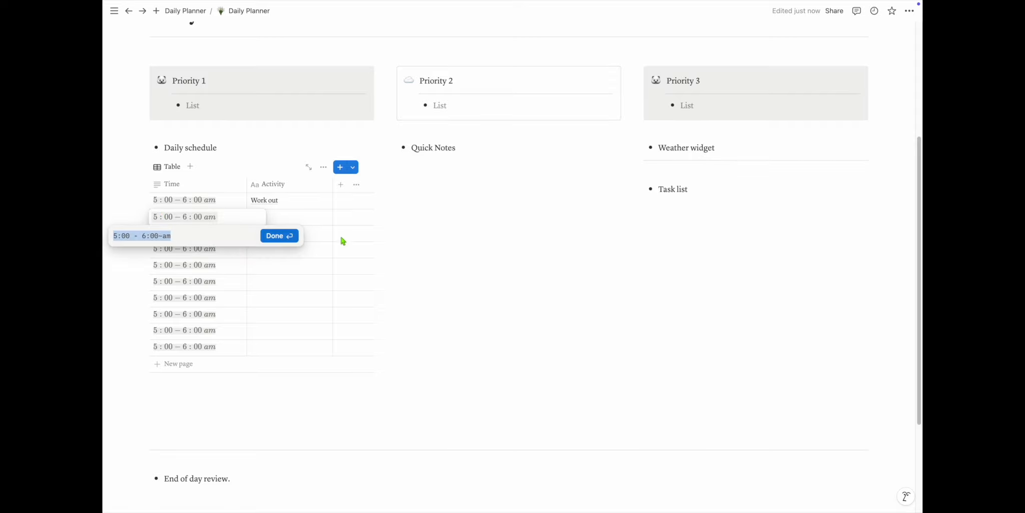
{"action": "left_click", "coordinate": [116, 236]}
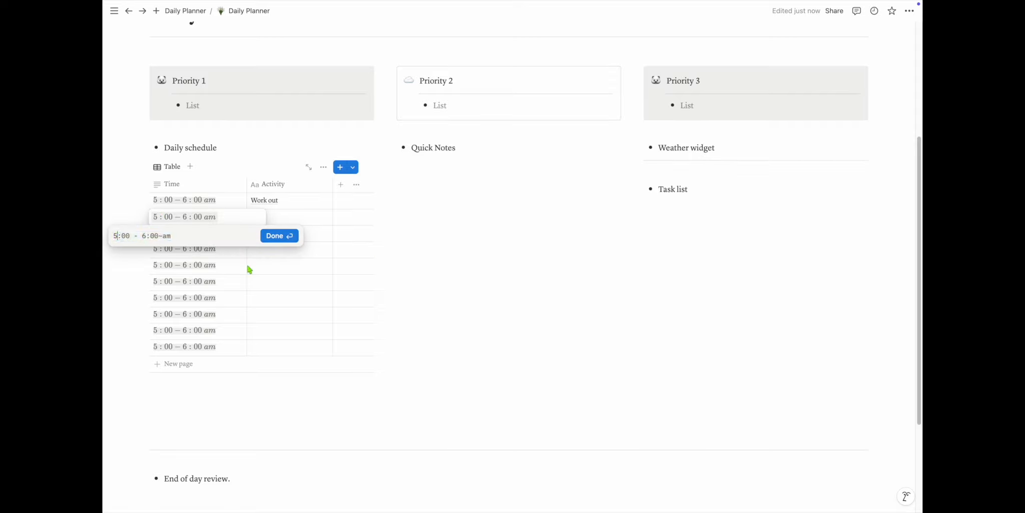
{"action": "key", "text": "BackSpace"}
{"action": "type", "text": "6"}
{"action": "left_click", "coordinate": [146, 235]}
{"action": "key", "text": "BackSpace"}
{"action": "type", "text": "7"}
{"action": "left_click", "coordinate": [278, 236]}
Set the third to seventh rows' times to consecutive one-hour slots from 7:00 - 8:00 am through 11:00 - 12:00 pm.
{"action": "left_click", "coordinate": [177, 232]}
{"action": "left_click", "coordinate": [145, 252]}
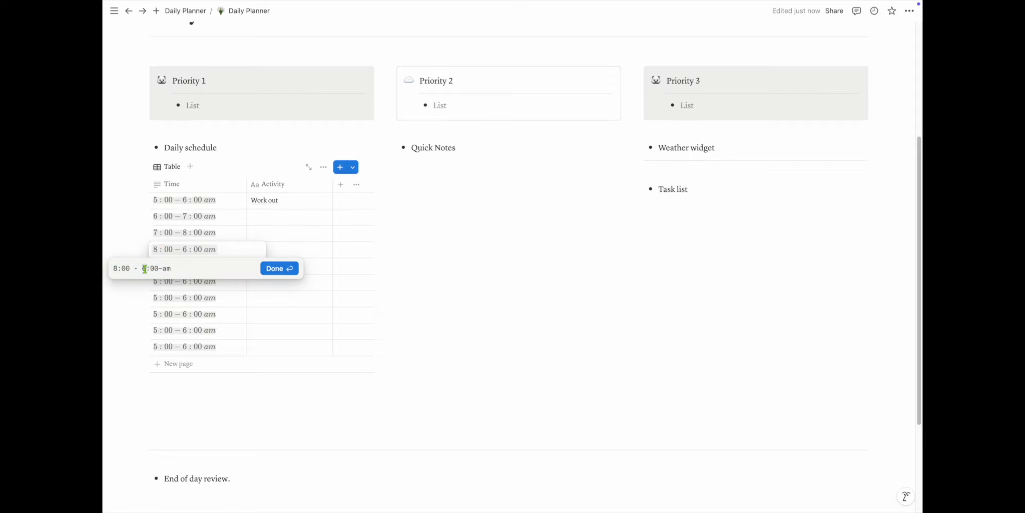
{"action": "left_click", "coordinate": [146, 285]}
{"action": "key", "text": "BackSpace"}
{"action": "type", "text": "10"}
{"action": "left_click", "coordinate": [181, 282]}
{"action": "type", "text": "11"}
{"action": "left_click", "coordinate": [185, 298]}
{"action": "type", "text": "12"}
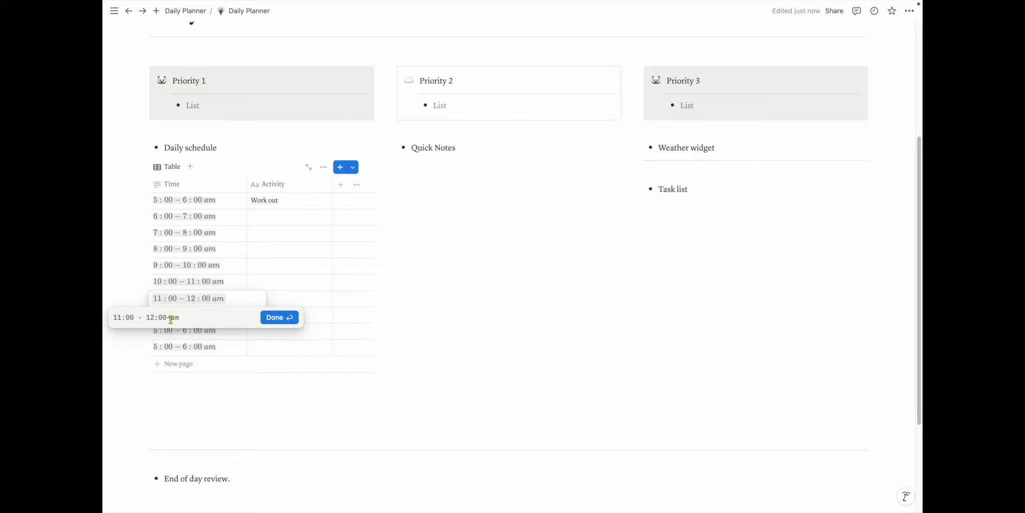
Set the eighth row's time to 12:00 - 1:00 pm and fill it down, extending the schedule to twelve rows.
{"action": "left_click", "coordinate": [153, 315]}
{"action": "left_click", "coordinate": [154, 316]}
{"action": "type", "text": "121"}
{"action": "left_click_drag", "start_coordinate": [246, 322], "coordinate": [234, 380]}
Set the last four rows' times to consecutive one-hour slots from 1:00 - 2:00 pm through 4:00 - 5:00 pm.
{"action": "left_click", "coordinate": [160, 331]}
{"action": "type", "text": "2"}
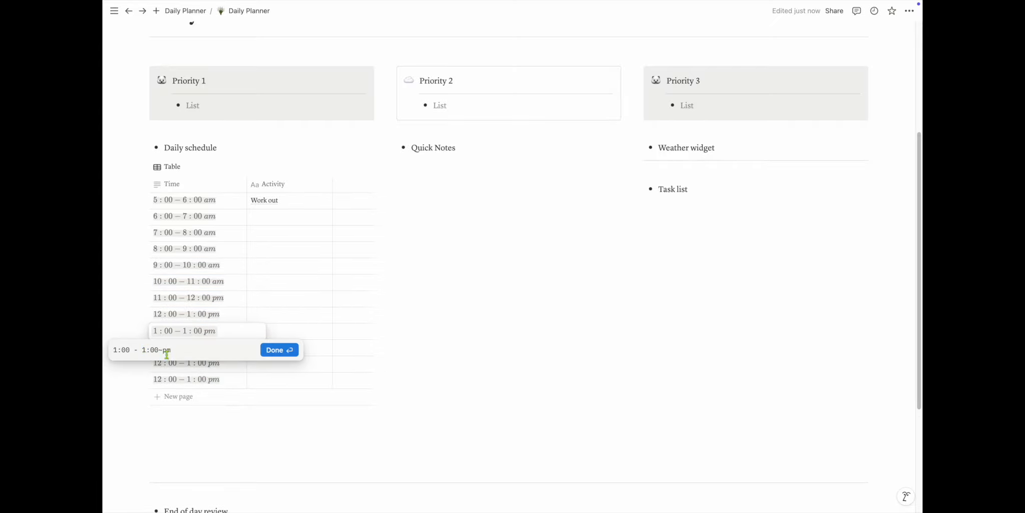
{"action": "left_click", "coordinate": [149, 366]}
{"action": "type", "text": "3 : 00 pm"}
{"action": "left_click", "coordinate": [217, 363]}
{"action": "type", "text": "34"}
{"action": "left_click", "coordinate": [217, 380]}
{"action": "type", "text": "45"}
{"action": "left_click", "coordinate": [270, 401]}
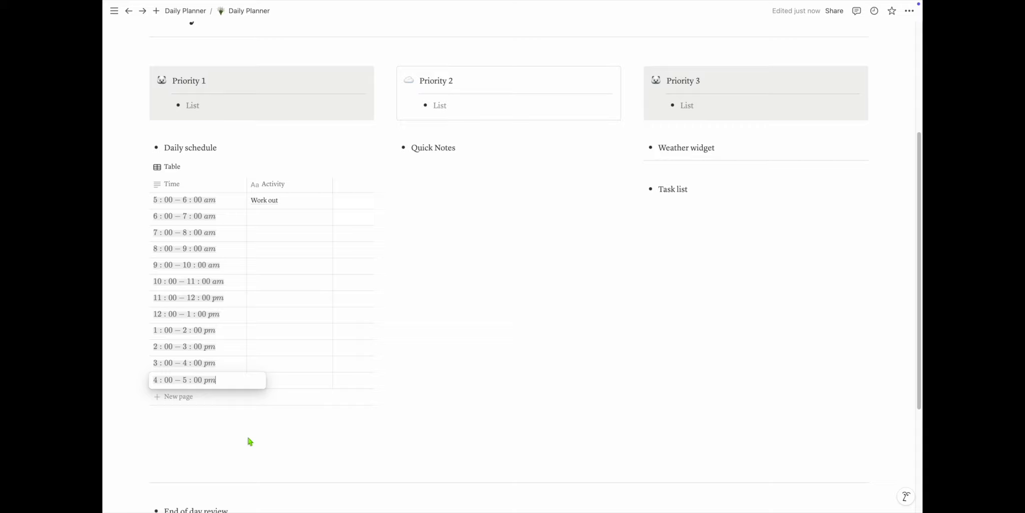
{"action": "left_click", "coordinate": [249, 440]}
Turn the Daily schedule bullet above the table into a quote block.
{"action": "scroll", "coordinate": [320, 256], "scroll_direction": "up", "scroll_amount": 3}
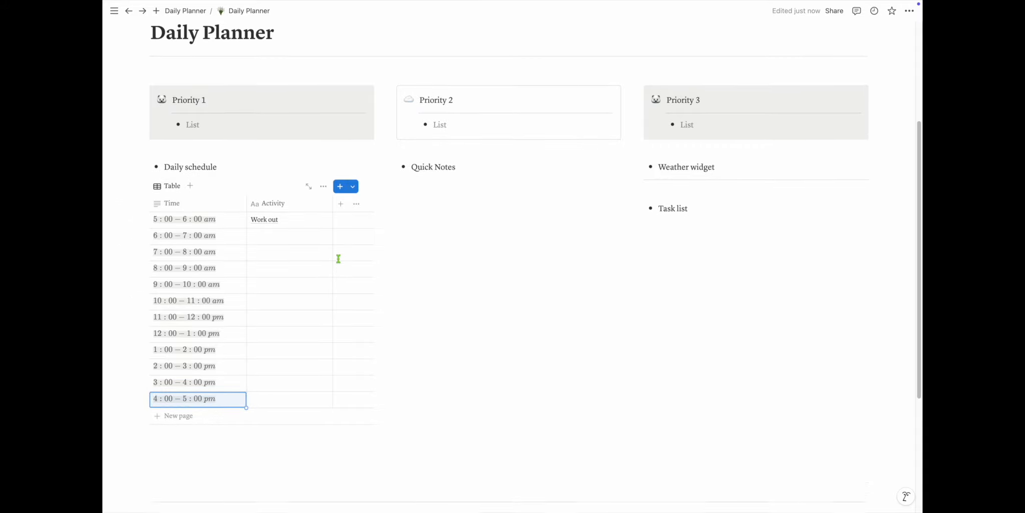
{"action": "left_click", "coordinate": [271, 203]}
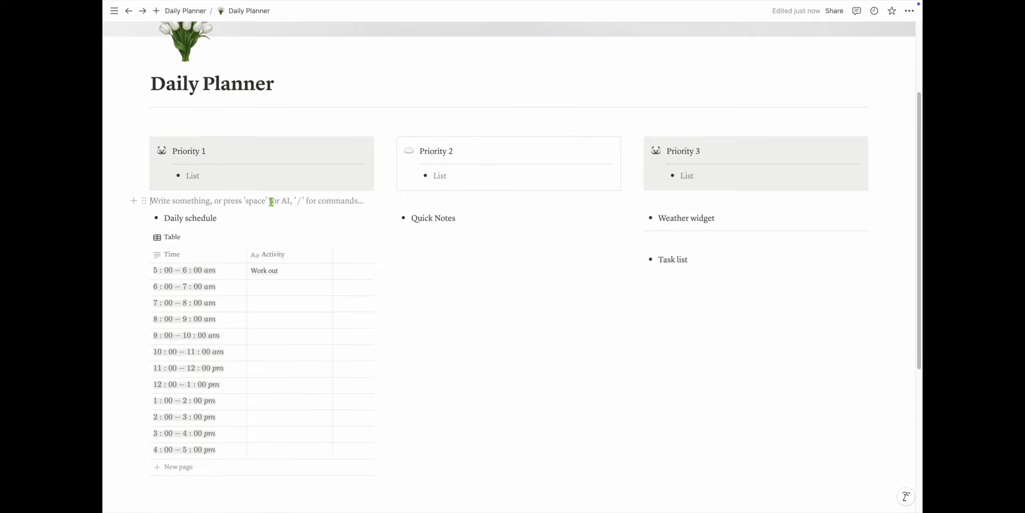
{"action": "left_click", "coordinate": [231, 218]}
{"action": "left_click", "coordinate": [144, 218]}
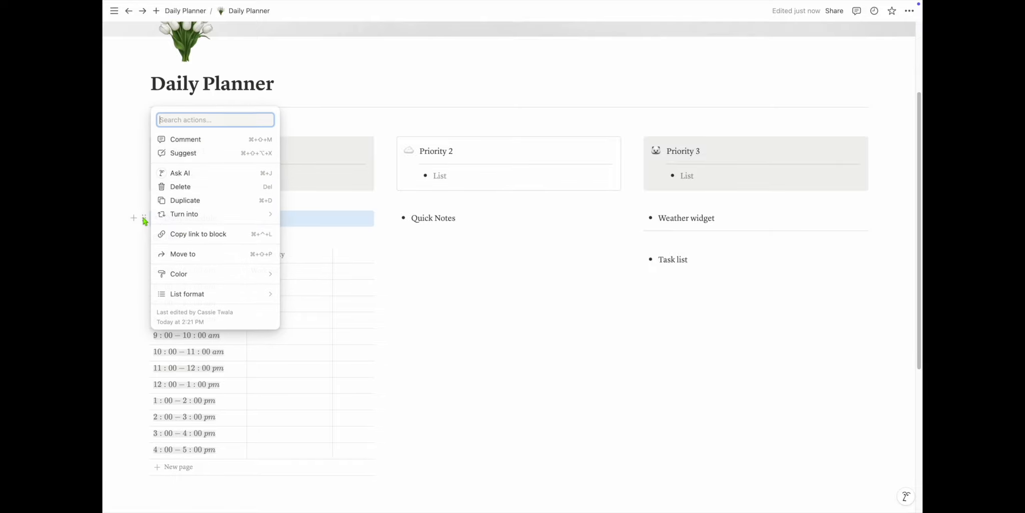
{"action": "mouse_move", "coordinate": [200, 215]}
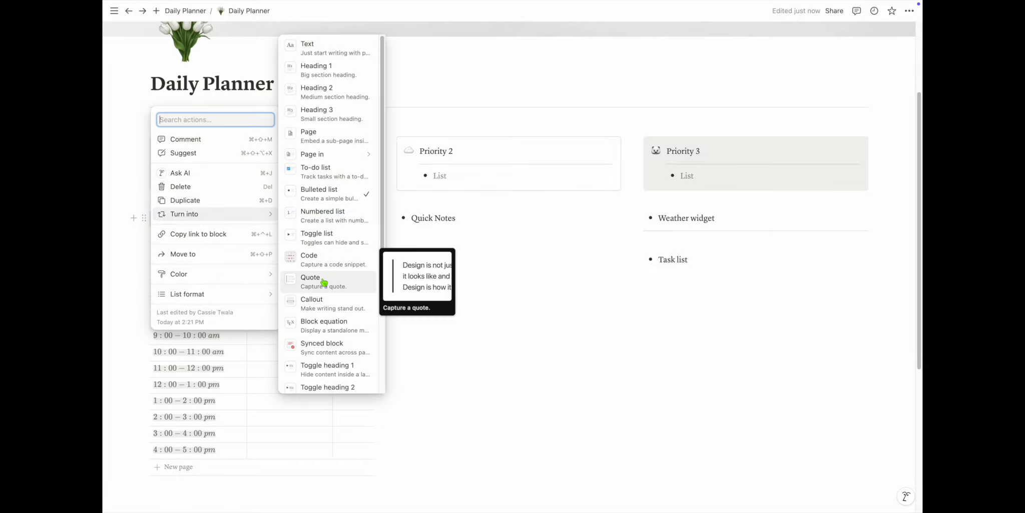
{"action": "left_click", "coordinate": [325, 279]}
Insert a divider between the Daily schedule heading and its table.
{"action": "left_click", "coordinate": [221, 219]}
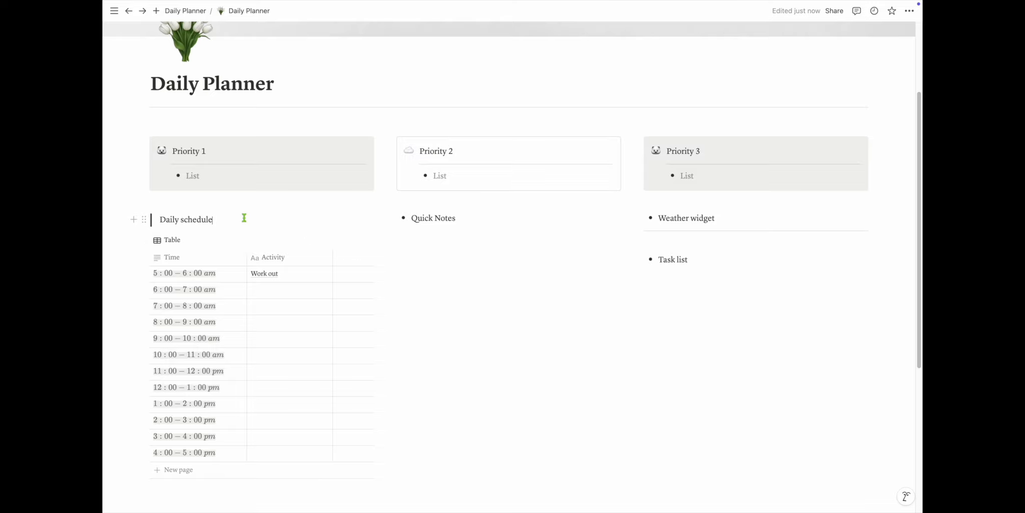
{"action": "key", "text": "Return"}
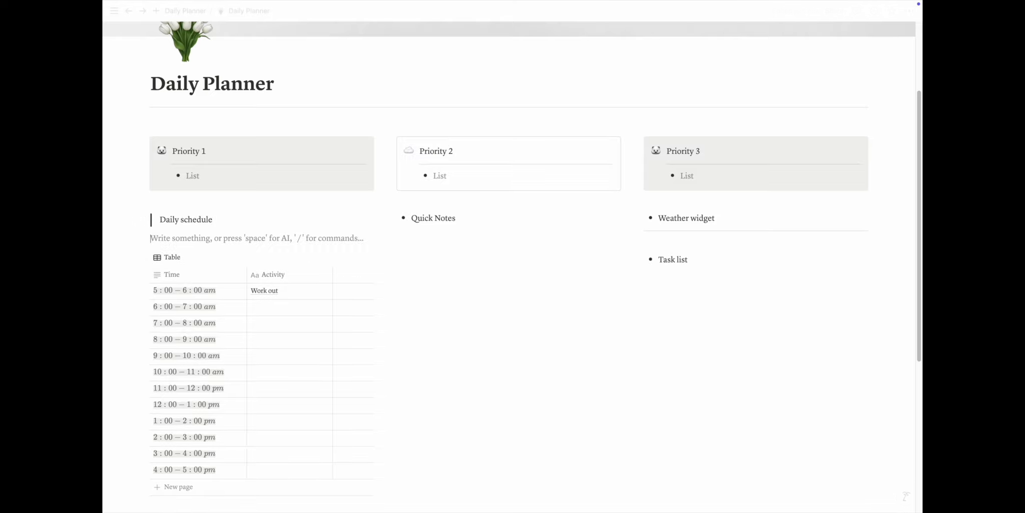
{"action": "key", "text": "BackSpace"}
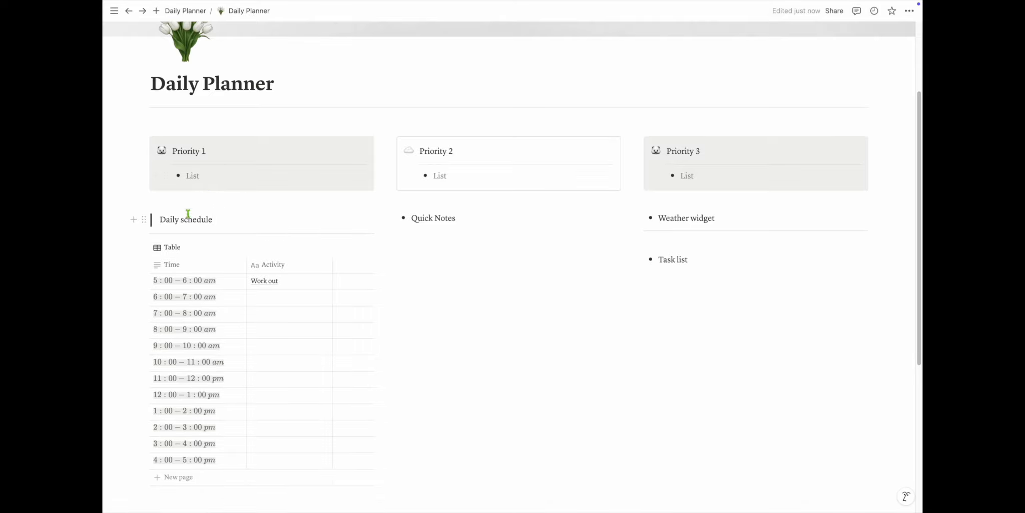
Give the Daily schedule quote block a gray background.
{"action": "left_click", "coordinate": [144, 219]}
{"action": "mouse_move", "coordinate": [205, 277]}
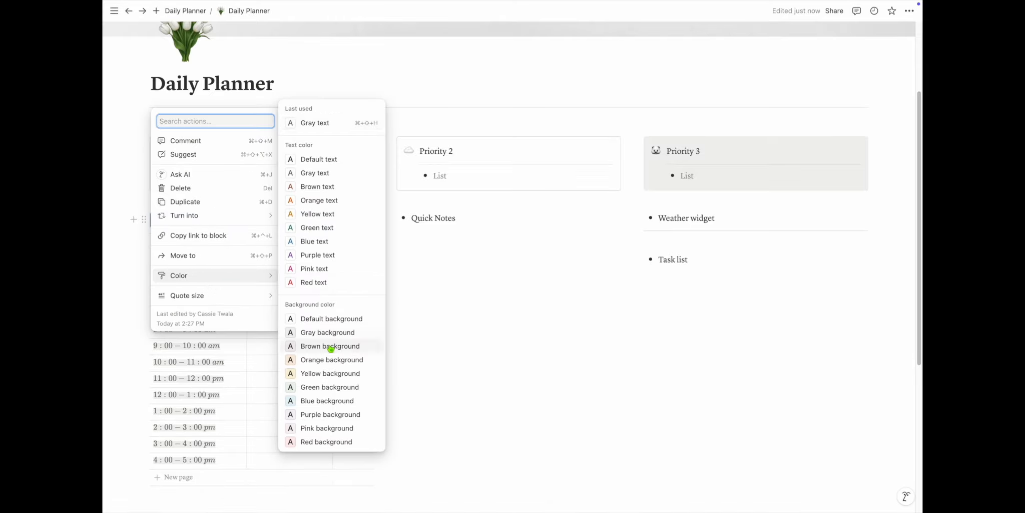
{"action": "left_click", "coordinate": [332, 333]}
{"action": "left_click", "coordinate": [490, 314]}
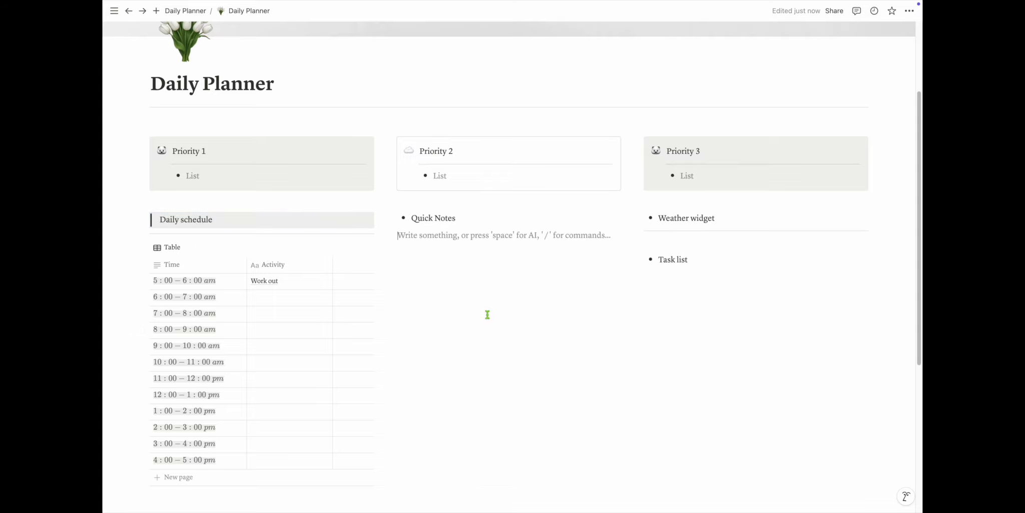
Insert a callout beneath the Quick Notes bullet with the title QUICK NOTES:.
{"action": "scroll", "coordinate": [488, 314], "scroll_direction": "up", "scroll_amount": 1}
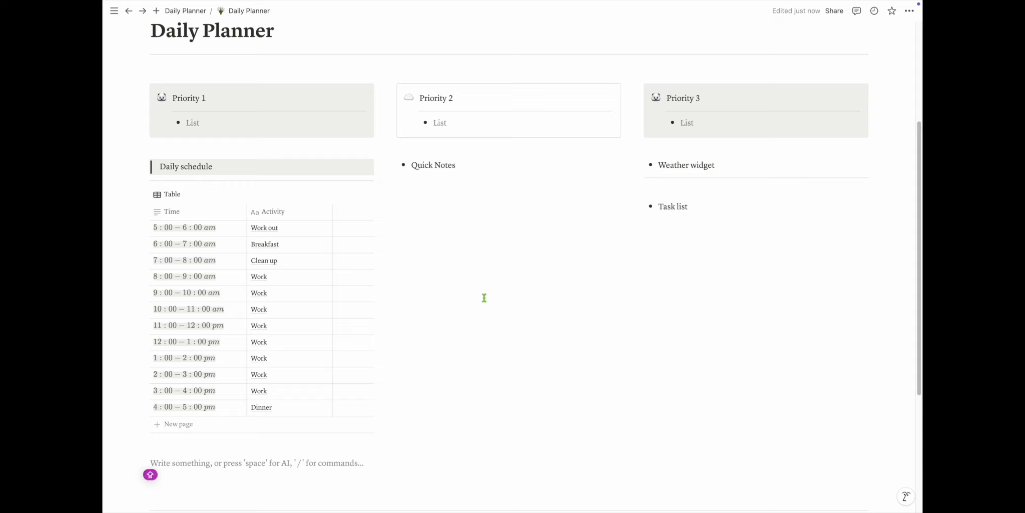
{"action": "left_click", "coordinate": [466, 171]}
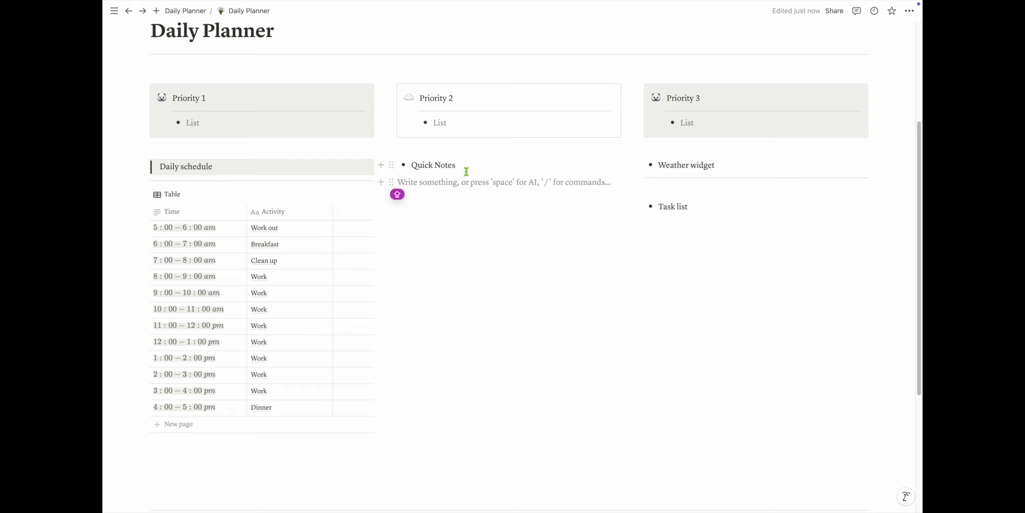
{"action": "type", "text": "/C"}
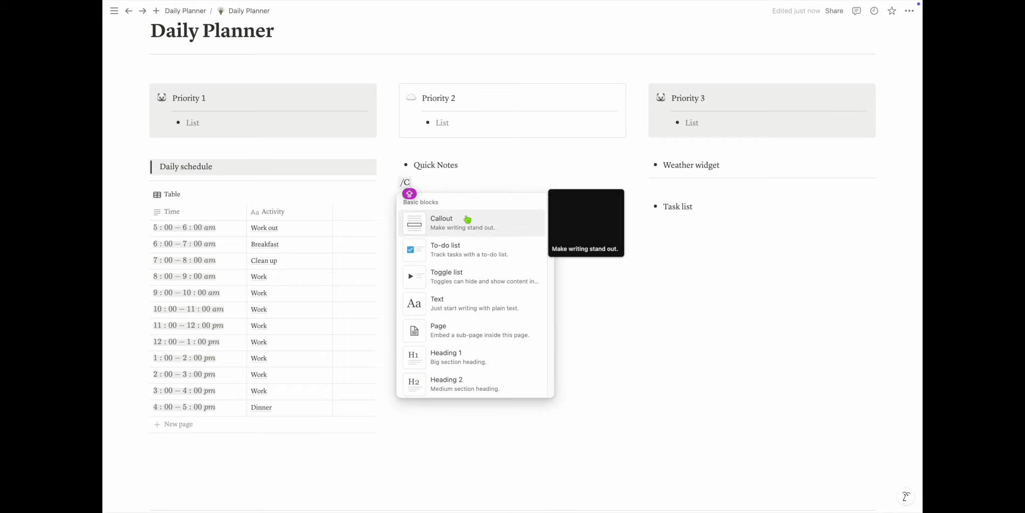
{"action": "left_click", "coordinate": [467, 219]}
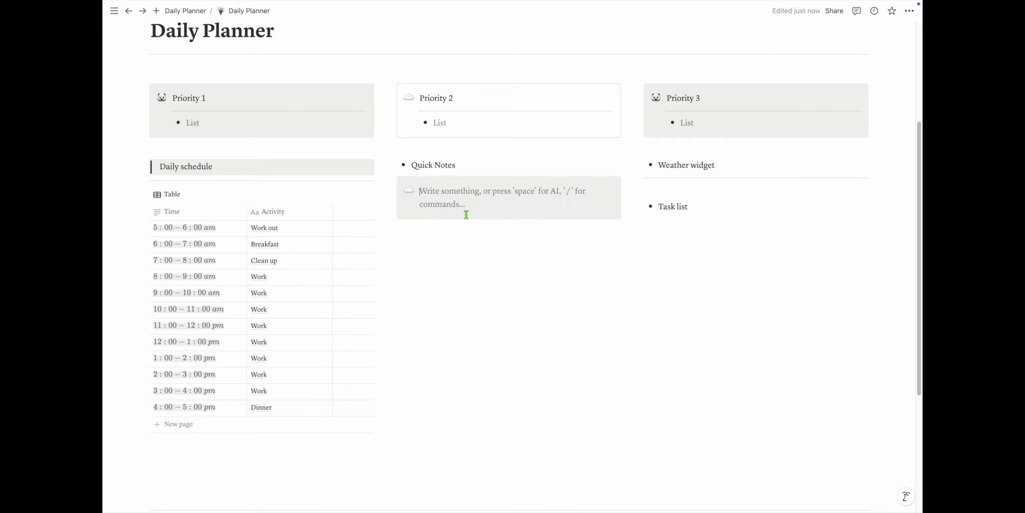
{"action": "type", "text": "QUICK"}
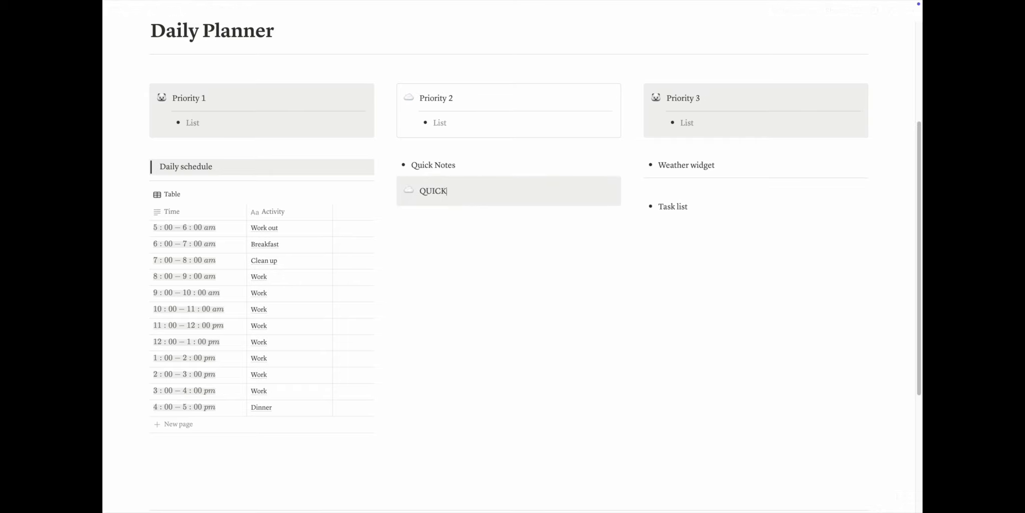
{"action": "type", "text": " NOTES:"}
Add a divider and an empty bulleted list item under the title inside the QUICK NOTES: callout.
{"action": "key", "text": "Return"}
{"action": "type", "text": "---"}
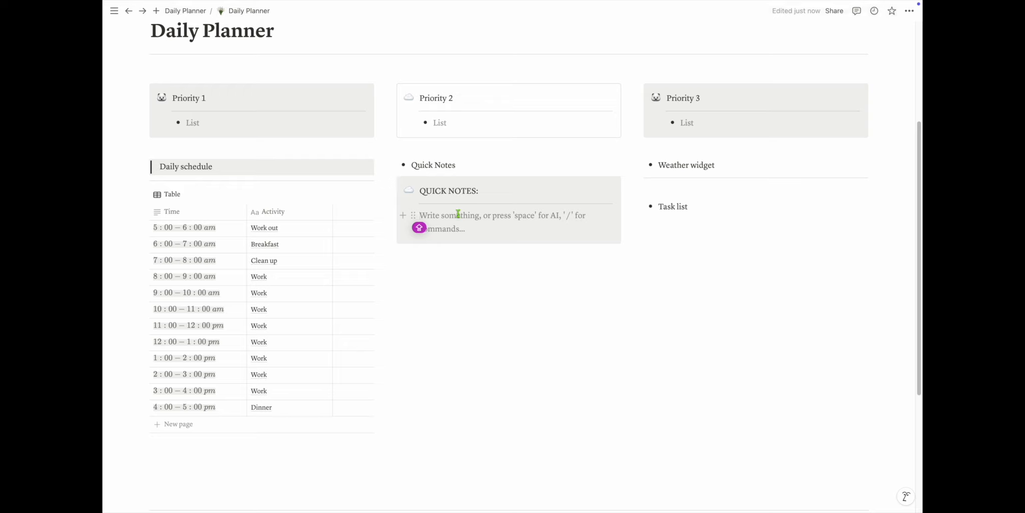
{"action": "type", "text": "-"}
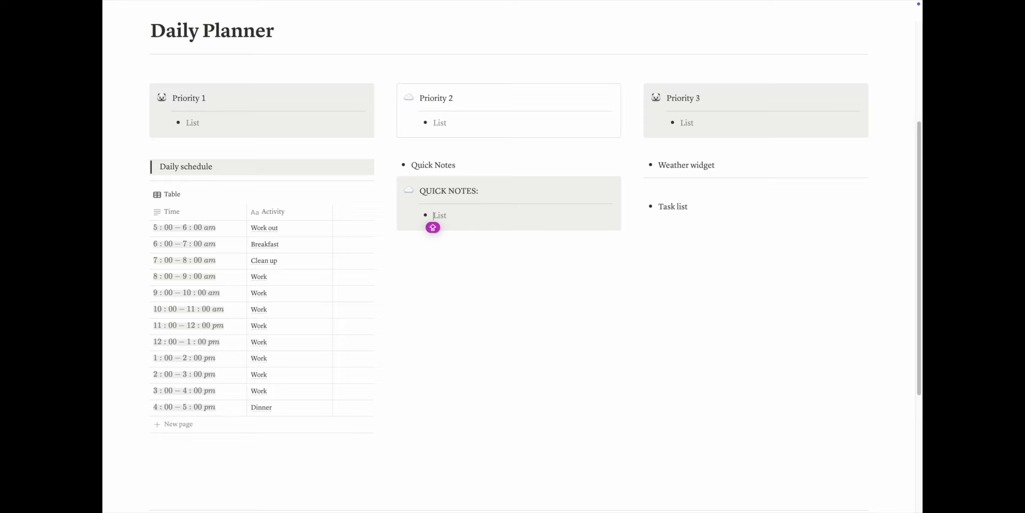
Replace the empty bullet in the QUICK NOTES: callout with a black right-pointing triangle symbol from the bullets and stars characters.
{"action": "key", "text": "ctrl+super+space"}
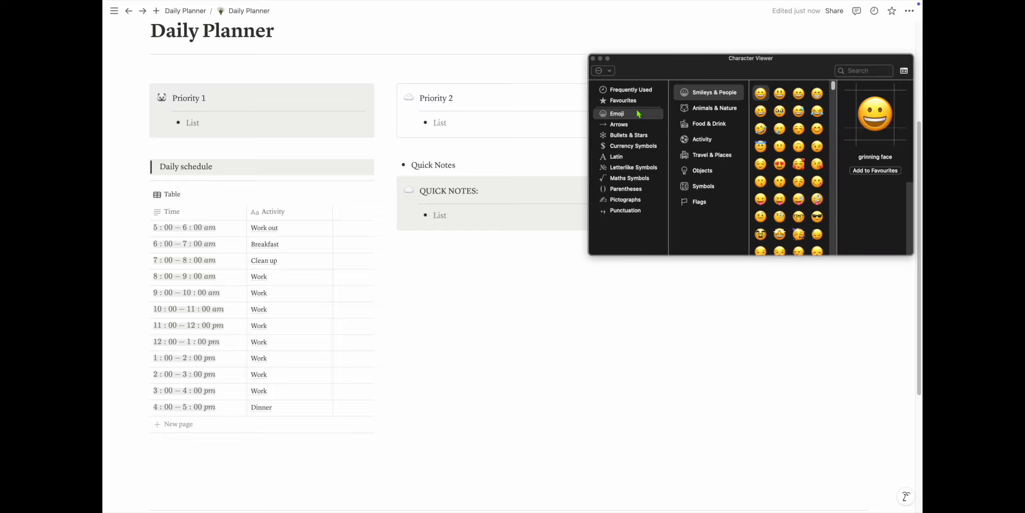
{"action": "left_click", "coordinate": [626, 136]}
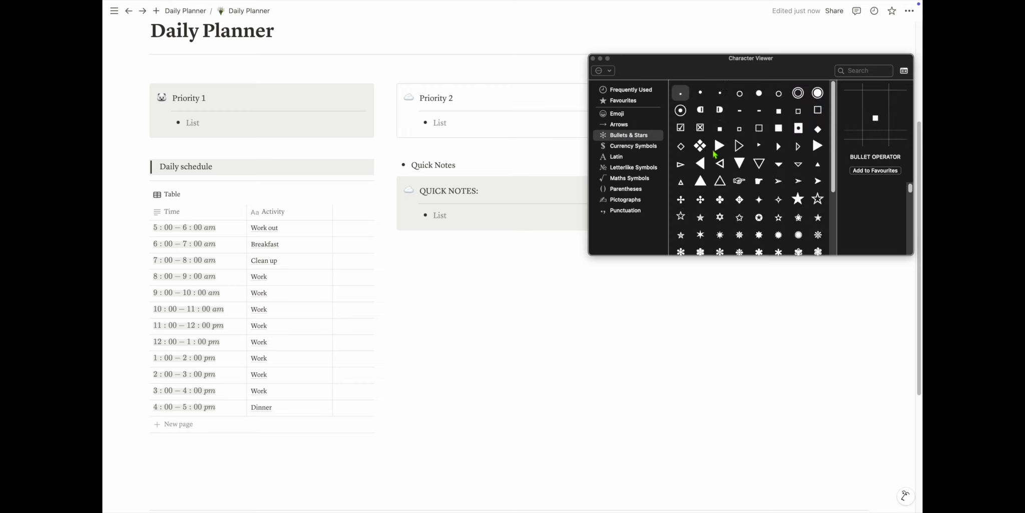
{"action": "left_click", "coordinate": [717, 149]}
{"action": "left_click", "coordinate": [433, 214]}
{"action": "key", "text": "BackSpace"}
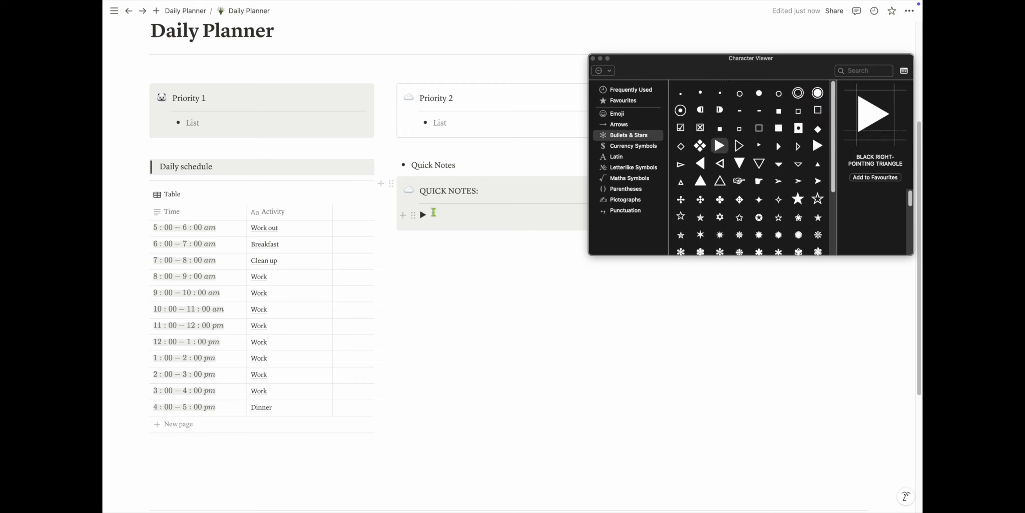
Copy the triangle onto five more lines in the QUICK NOTES: callout, with a blank line between entries.
{"action": "key", "text": "Return"}
{"action": "left_click_drag", "start_coordinate": [430, 215], "coordinate": [422, 216]}
{"action": "key", "text": "super+c"}
{"action": "left_click", "coordinate": [441, 231]}
{"action": "key", "text": "super+v"}
{"action": "key", "text": "Return"}
{"action": "key", "text": "super+v"}
{"action": "key", "text": "Return"}
{"action": "key", "text": "super+v"}
{"action": "key", "text": "Return"}
{"action": "key", "text": "super+v"}
{"action": "key", "text": "Return"}
{"action": "key", "text": "super+v"}
{"action": "key", "text": "Return"}
{"action": "left_click", "coordinate": [434, 284]}
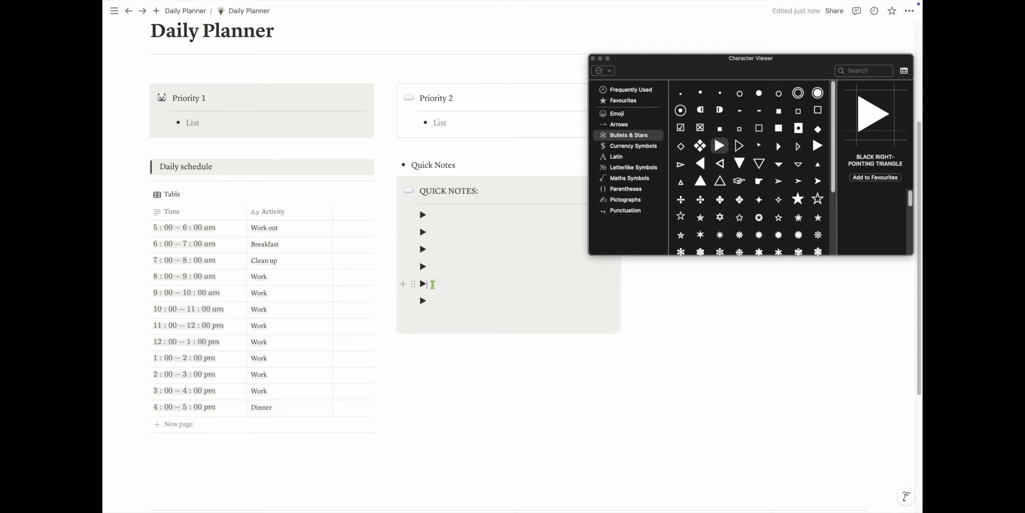
Remove the Quick Notes bullet above the callout.
{"action": "left_click_drag", "start_coordinate": [457, 165], "coordinate": [411, 165]}
{"action": "key", "text": "BackSpace"}
{"action": "key", "text": "BackSpace"}
{"action": "key", "text": "BackSpace"}
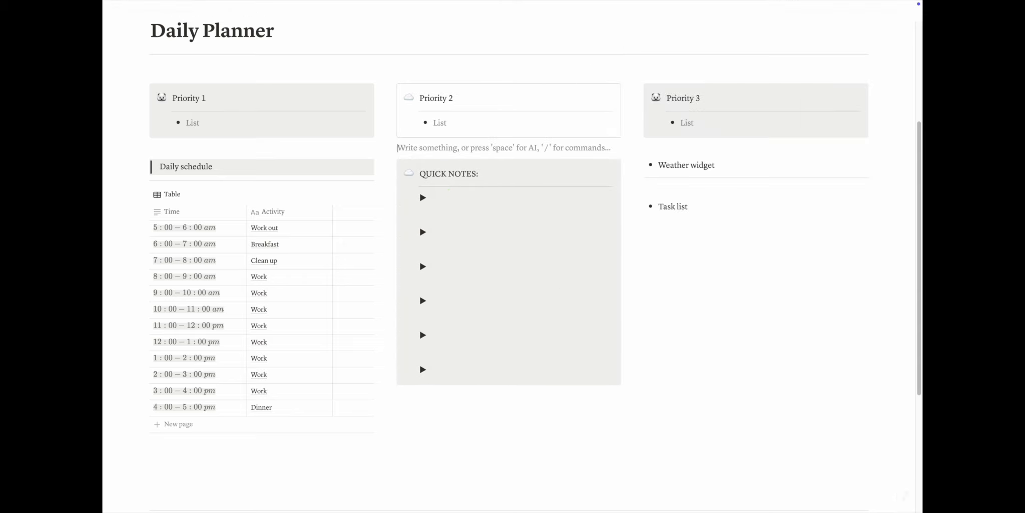
Add a seventh triangle at the end of the QUICK NOTES: callout, separated by a blank line.
{"action": "left_click", "coordinate": [434, 369]}
{"action": "key", "text": "Return"}
{"action": "key", "text": "super+v"}
{"action": "left_click", "coordinate": [435, 370]}
{"action": "key", "text": "Return"}
{"action": "left_click", "coordinate": [482, 448]}
Make the QUICK NOTES: callout title bold.
{"action": "triple_click", "coordinate": [453, 172]}
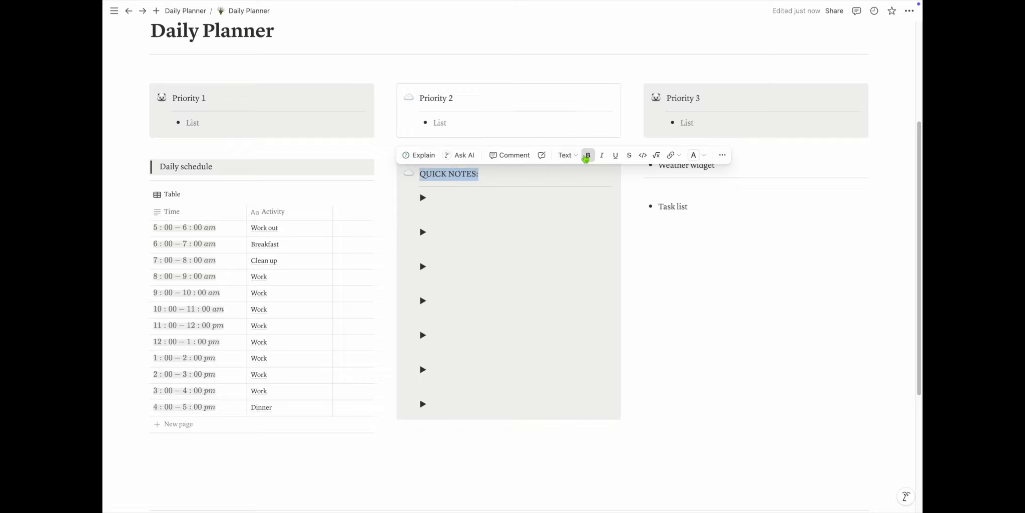
{"action": "left_click", "coordinate": [588, 155]}
{"action": "left_click", "coordinate": [539, 193]}
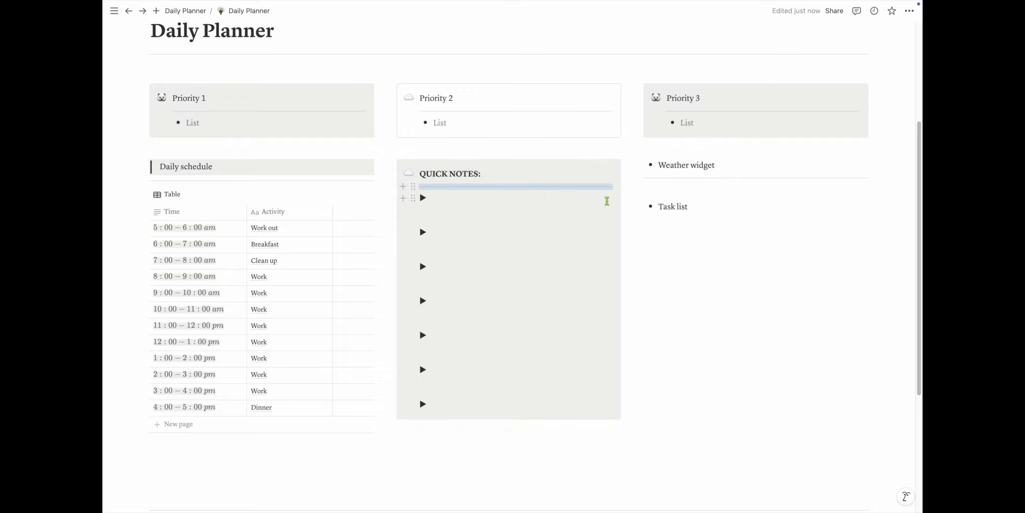
{"action": "left_click", "coordinate": [638, 256]}
{"action": "left_click", "coordinate": [489, 468]}
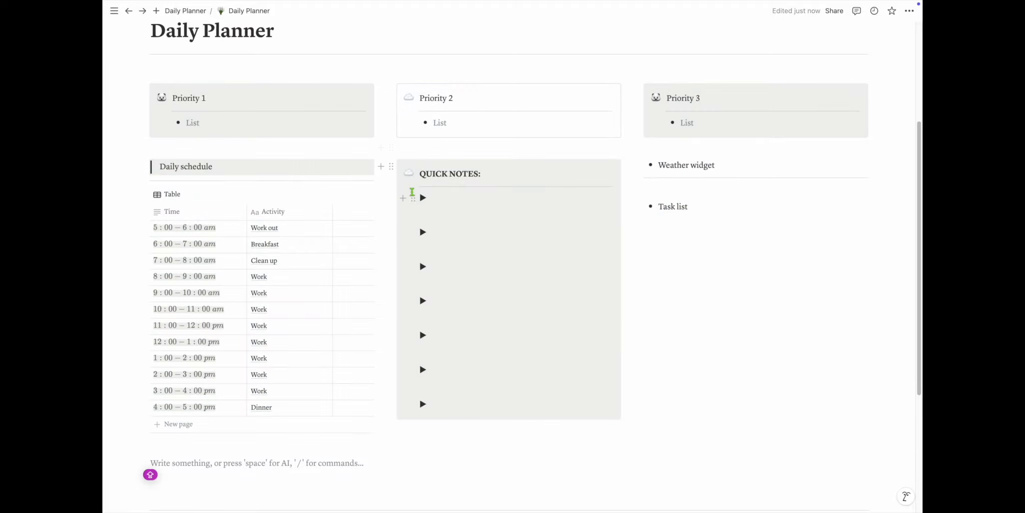
Change the QUICK NOTES: callout icon to the green herb emoji.
{"action": "left_click", "coordinate": [409, 173]}
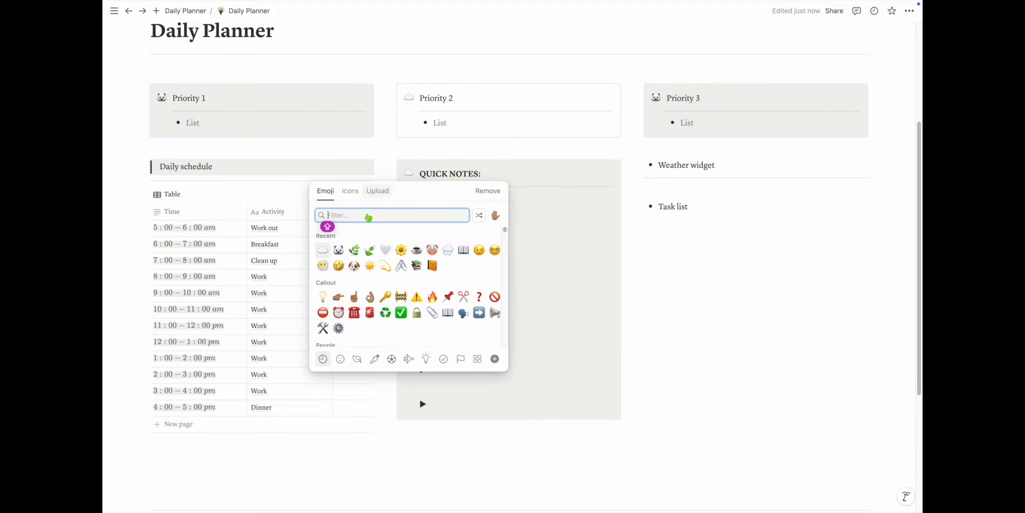
{"action": "left_click", "coordinate": [353, 251]}
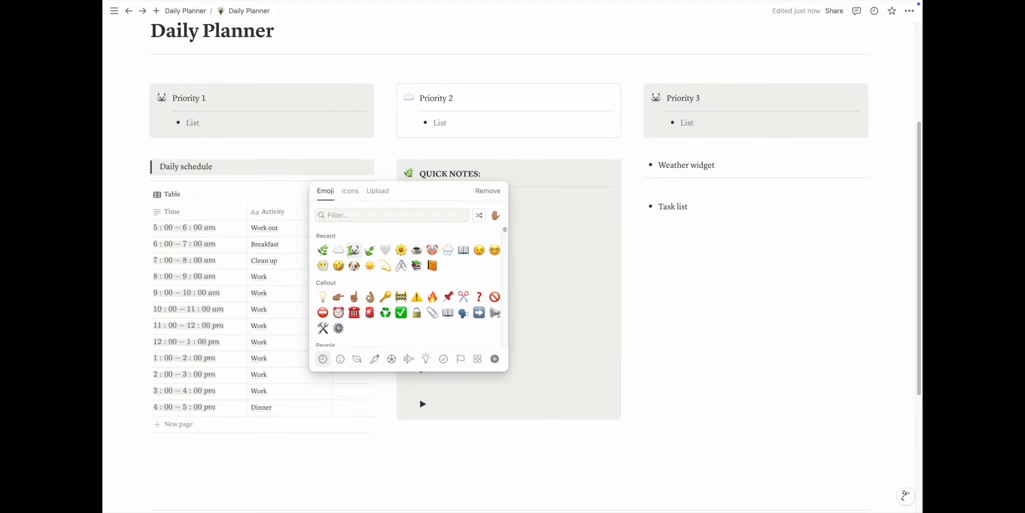
{"action": "scroll", "coordinate": [440, 471], "scroll_direction": "up", "scroll_amount": 3}
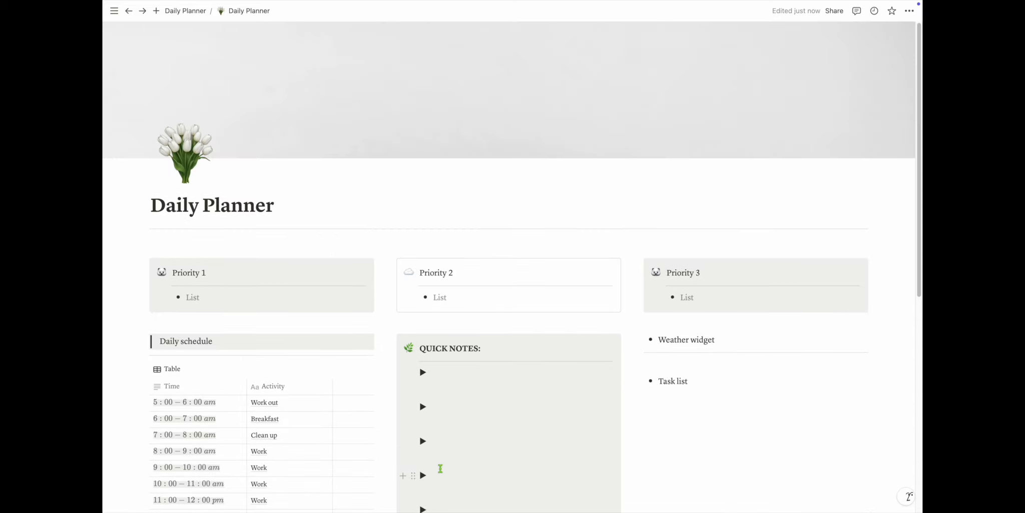
Switch to the Indify site in the browser, check the free widget allowance and browse the available widgets.
{"action": "scroll", "coordinate": [441, 466], "scroll_direction": "down", "scroll_amount": 4}
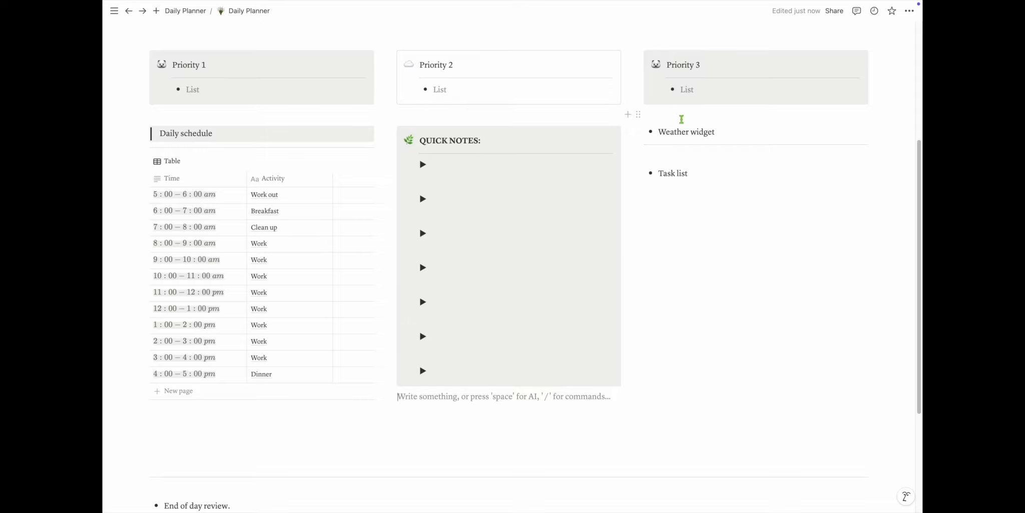
{"action": "left_click", "coordinate": [726, 131]}
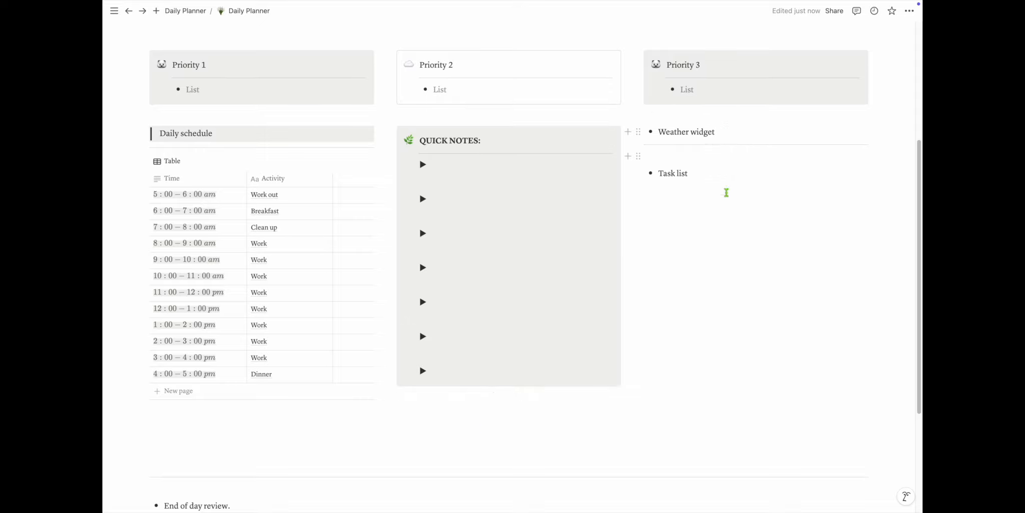
{"action": "key", "text": "ctrl+Left"}
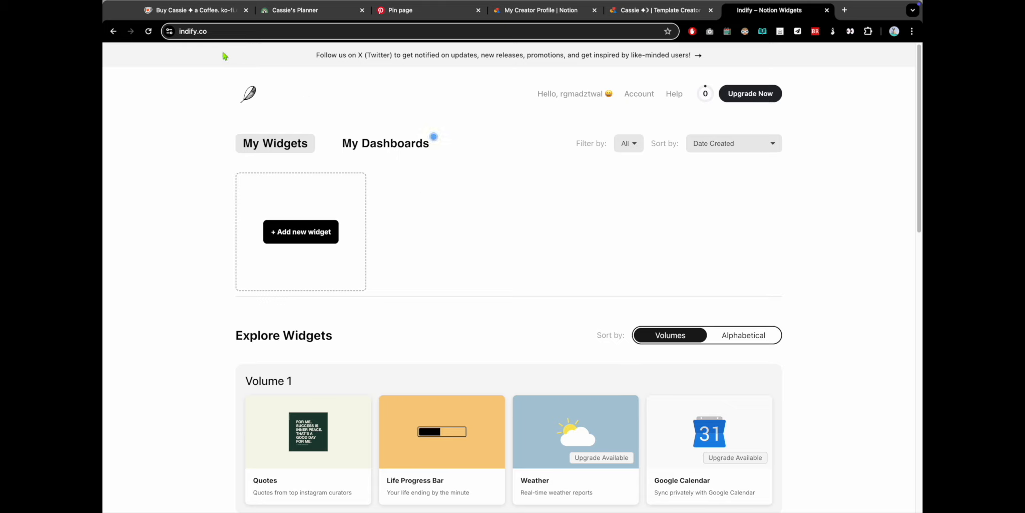
{"action": "left_click", "coordinate": [220, 31]}
{"action": "left_click", "coordinate": [706, 93]}
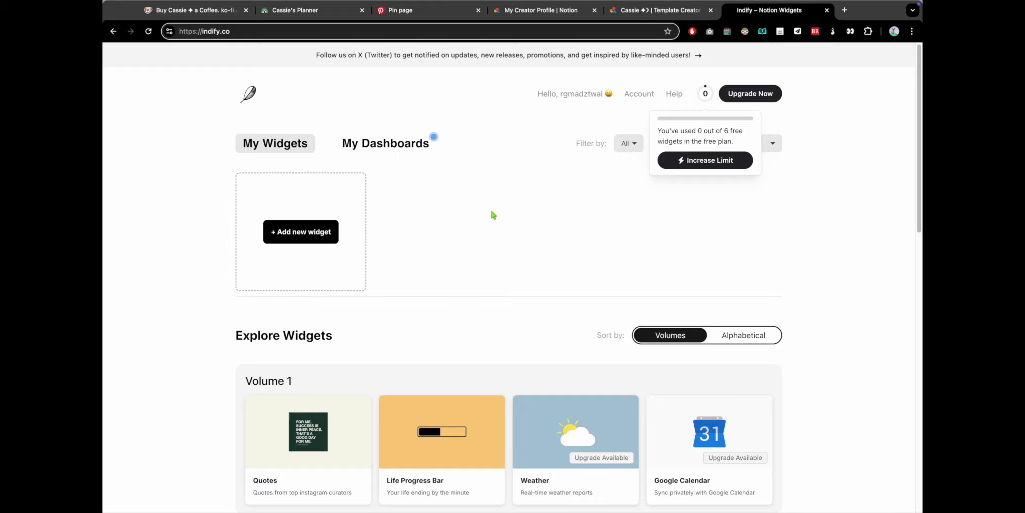
{"action": "scroll", "coordinate": [321, 232], "scroll_direction": "down", "scroll_amount": 5}
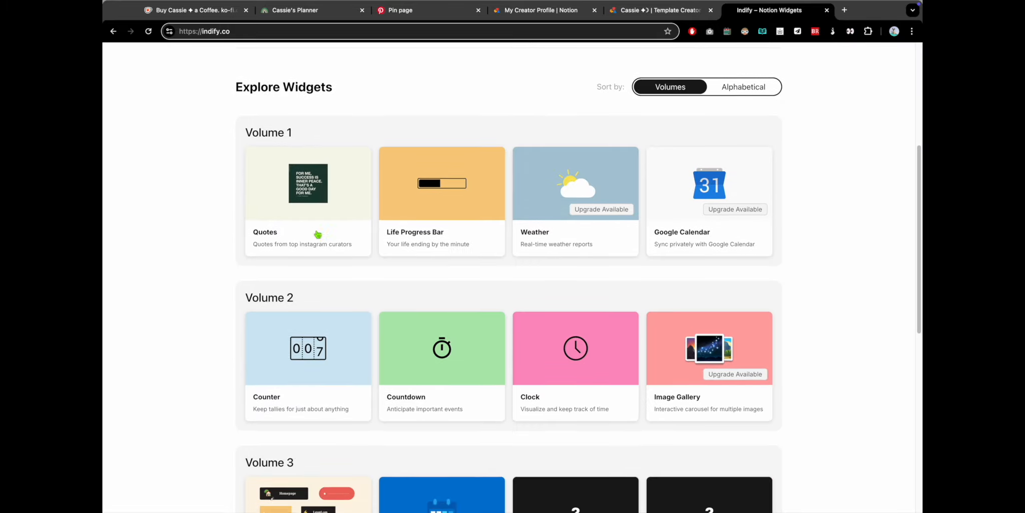
{"action": "mouse_move", "coordinate": [318, 233]}
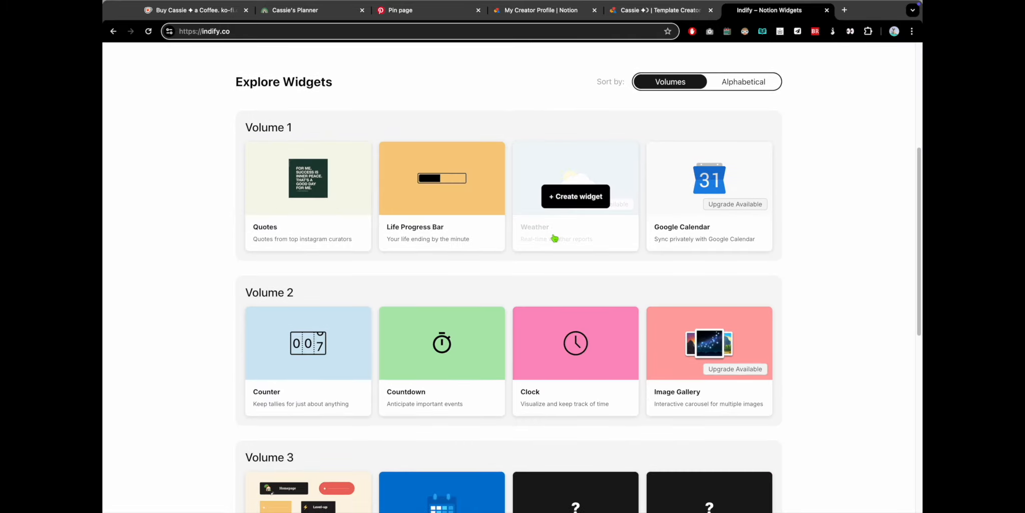
Create a Weather widget titled Milan.
{"action": "left_click", "coordinate": [577, 202]}
{"action": "left_click", "coordinate": [459, 283]}
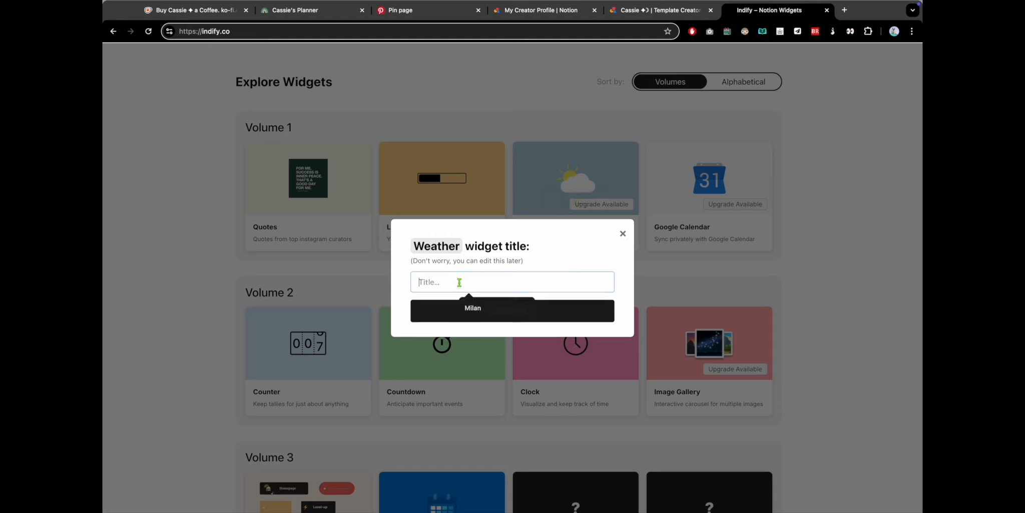
{"action": "left_click", "coordinate": [476, 303]}
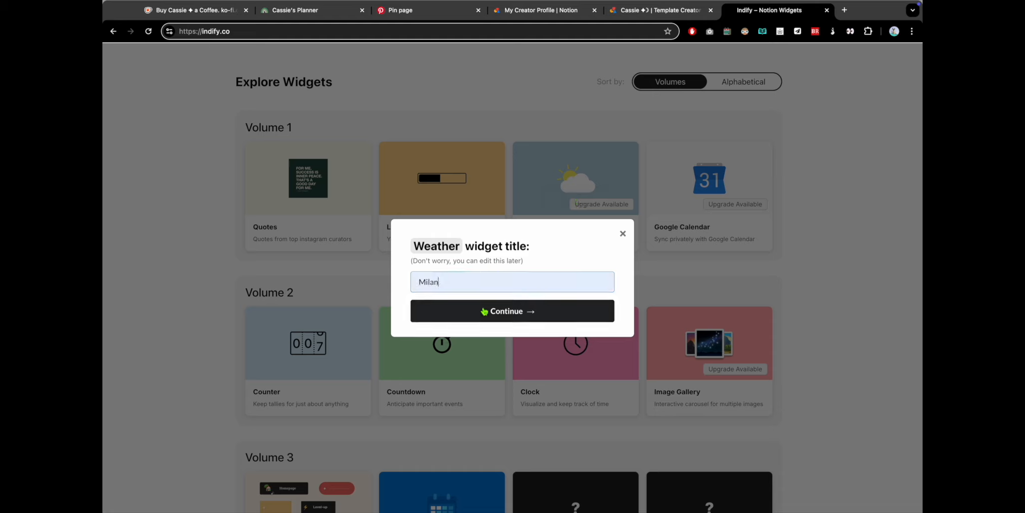
{"action": "left_click", "coordinate": [480, 314]}
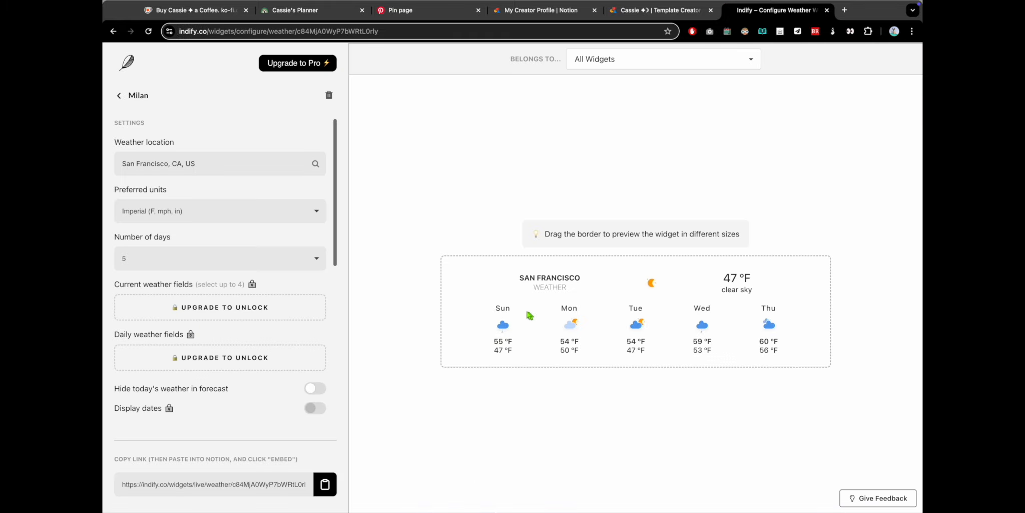
Set the weather location to Milano, Milan, Italy.
{"action": "left_click", "coordinate": [158, 159]}
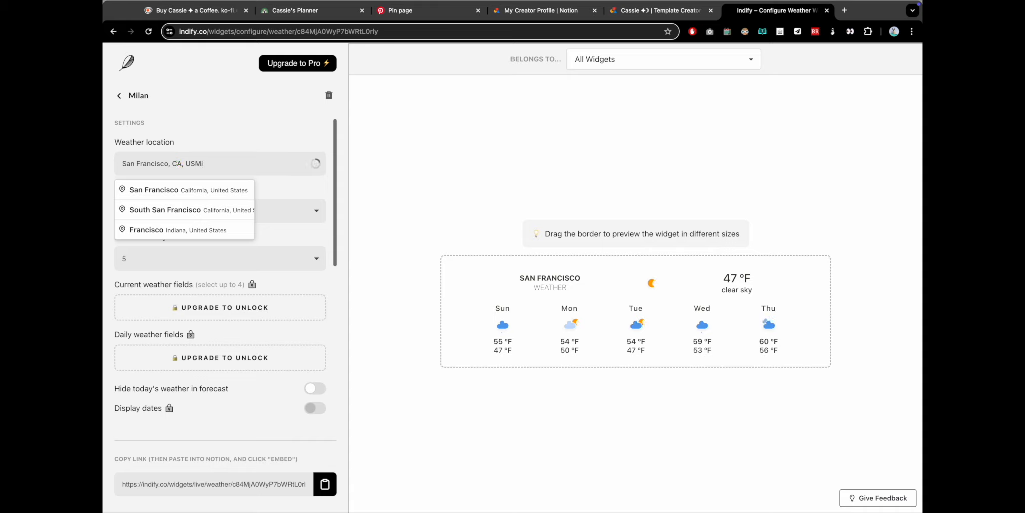
{"action": "key", "text": "BackSpace"}
{"action": "key", "text": "BackSpace"}
{"action": "key", "text": "BackSpace"}
{"action": "key", "text": "BackSpace"}
{"action": "key", "text": "BackSpace"}
{"action": "key", "text": "BackSpace"}
{"action": "key", "text": "BackSpace"}
{"action": "key", "text": "BackSpace"}
{"action": "key", "text": "BackSpace"}
{"action": "key", "text": "BackSpace"}
{"action": "key", "text": "BackSpace"}
{"action": "key", "text": "BackSpace"}
{"action": "key", "text": "BackSpace"}
{"action": "key", "text": "BackSpace"}
{"action": "key", "text": "BackSpace"}
{"action": "key", "text": "BackSpace"}
{"action": "key", "text": "BackSpace"}
{"action": "key", "text": "BackSpace"}
{"action": "key", "text": "BackSpace"}
{"action": "key", "text": "BackSpace"}
{"action": "type", "text": "Milan"}
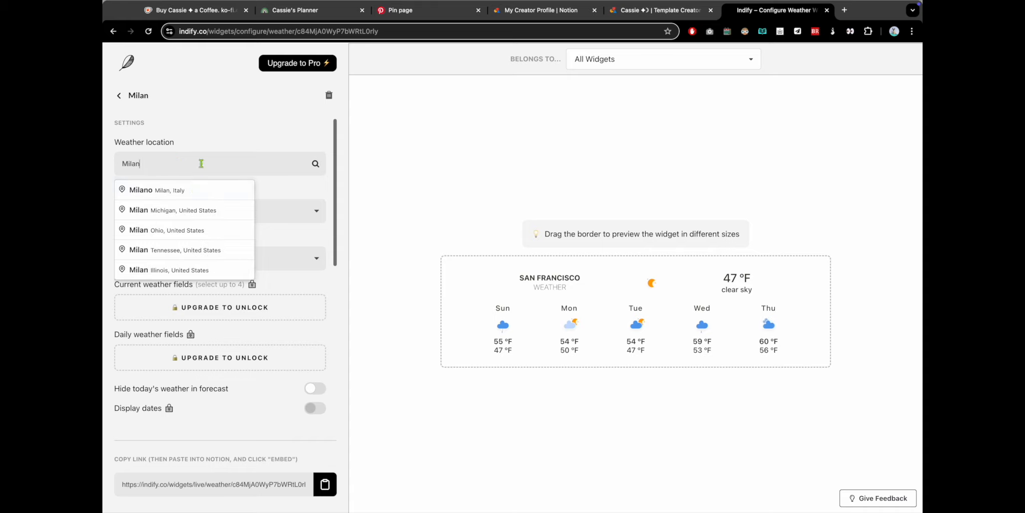
{"action": "left_click", "coordinate": [199, 190]}
Set the widget's preferred units to Metric (Celsius, km/h, mm) and the number of days to 7.
{"action": "left_click", "coordinate": [213, 211]}
{"action": "left_click", "coordinate": [216, 222]}
{"action": "left_click", "coordinate": [180, 260]}
{"action": "left_click", "coordinate": [174, 271]}
{"action": "left_click", "coordinate": [282, 263]}
{"action": "left_click", "coordinate": [242, 269]}
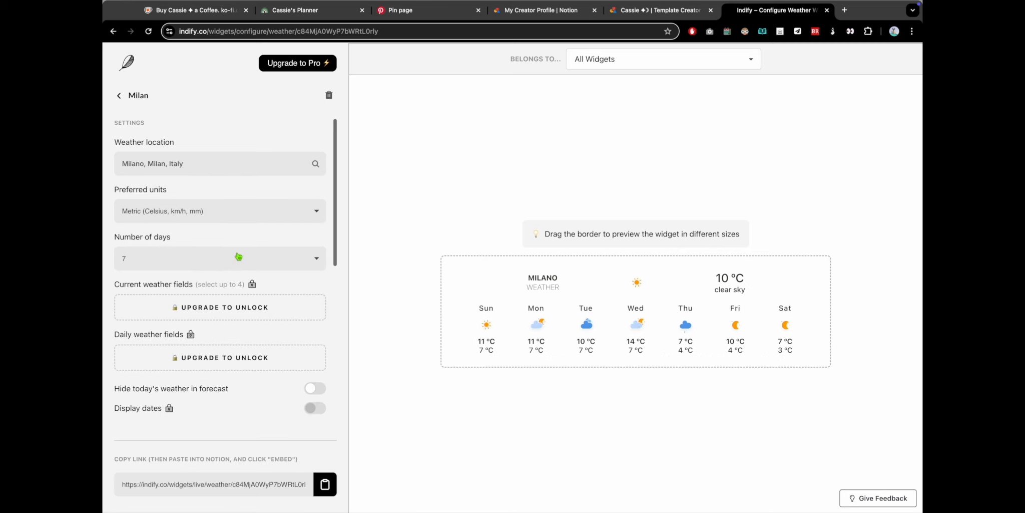
Try greyscale icons on the weather widget, then turn the option back off.
{"action": "scroll", "coordinate": [238, 258], "scroll_direction": "down", "scroll_amount": 7}
{"action": "left_click", "coordinate": [319, 168]}
{"action": "left_click", "coordinate": [318, 168]}
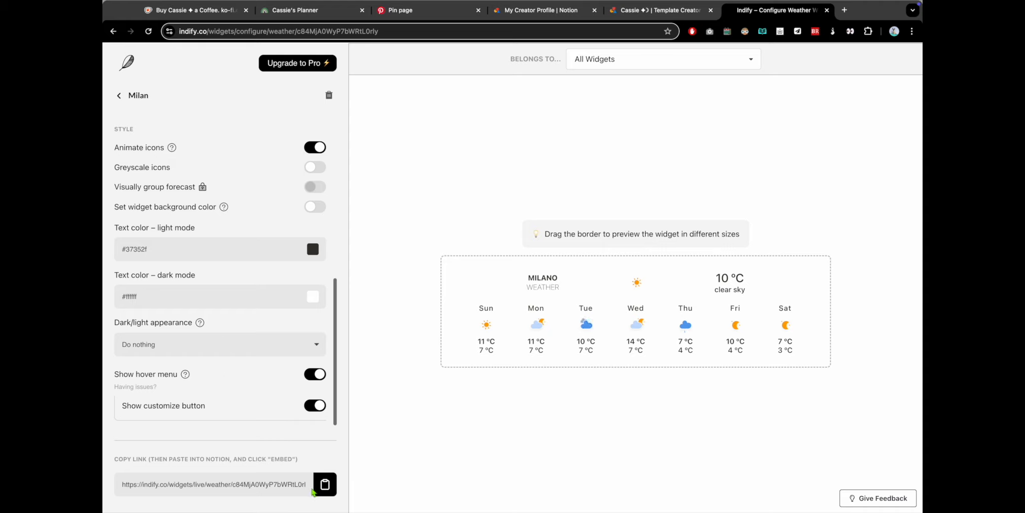
Copy the weather widget's link and add an empty text line beneath the Weather widget bullet in the Notion planner.
{"action": "left_click", "coordinate": [329, 488]}
{"action": "key", "text": "super+Tab"}
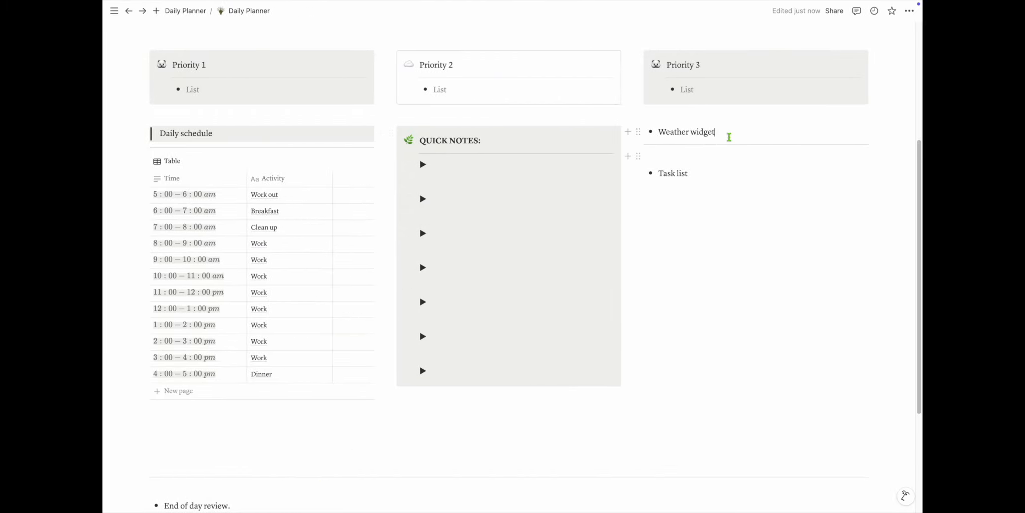
{"action": "key", "text": "Return"}
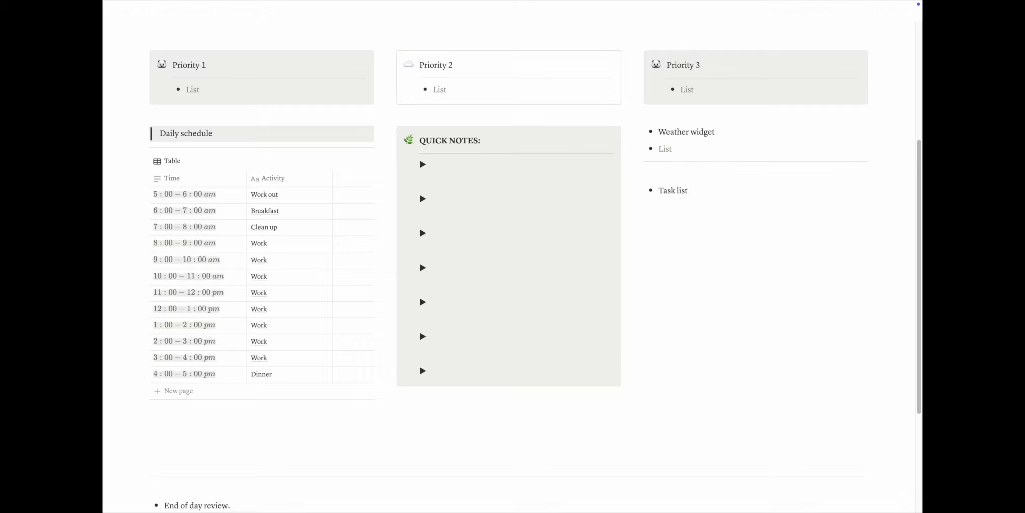
{"action": "key", "text": "BackSpace"}
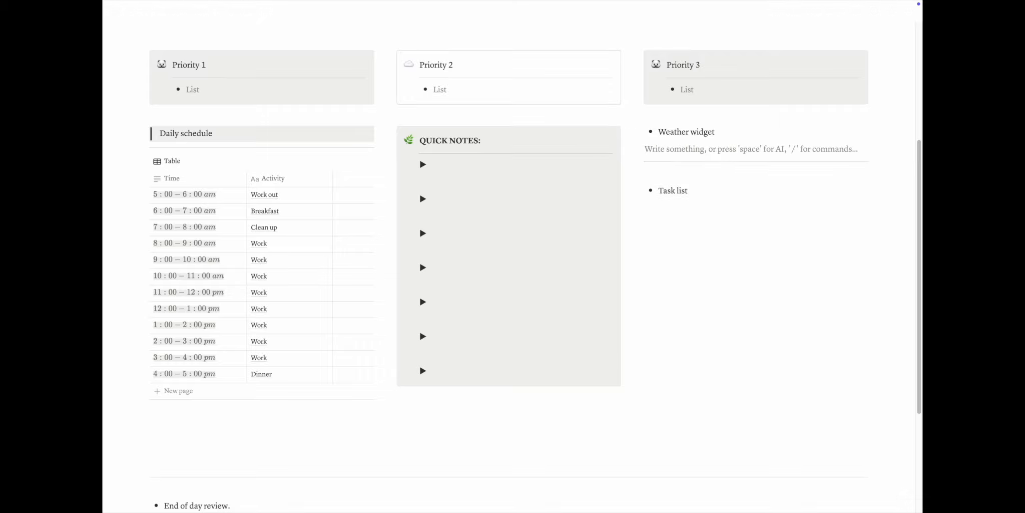
{"action": "type", "text": ">"}
Copy the Milan widget's link from Indify again and embed it in the Notion planner in place of the Weather widget bullet.
{"action": "key", "text": "super+Tab"}
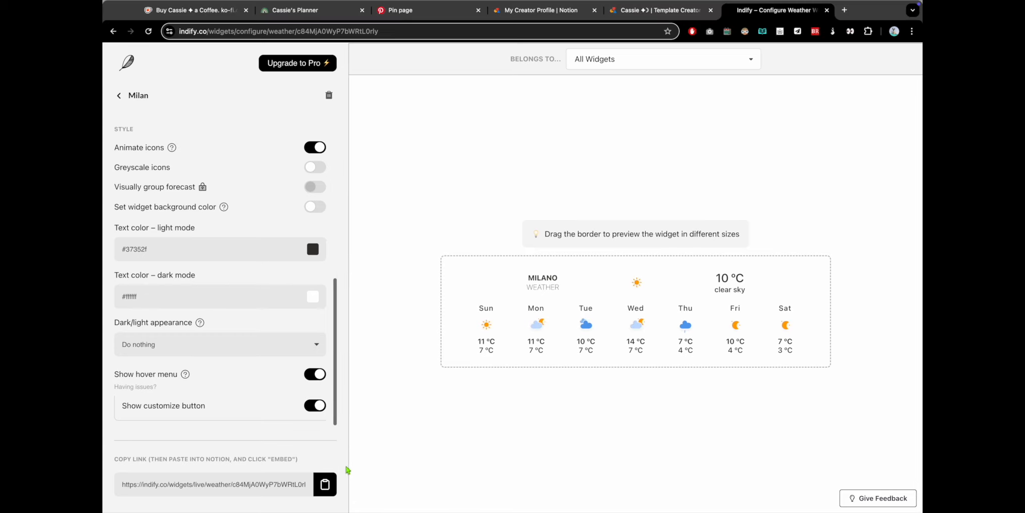
{"action": "left_click", "coordinate": [326, 484]}
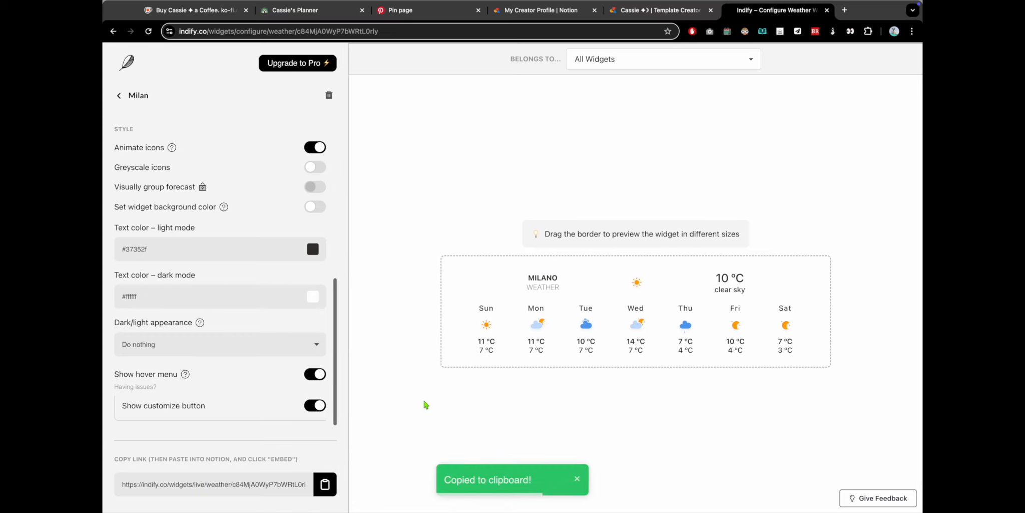
{"action": "key", "text": "super+Tab"}
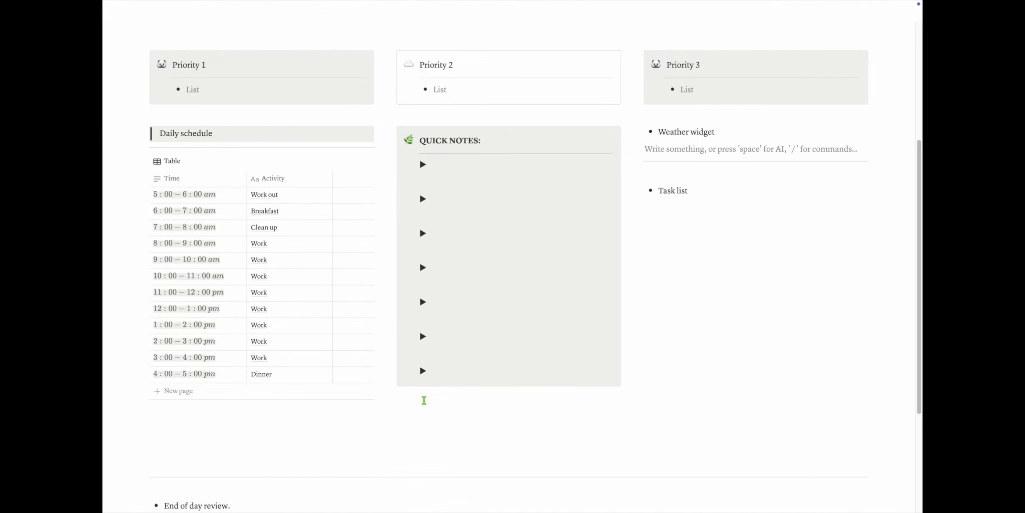
{"action": "key", "text": "super+v"}
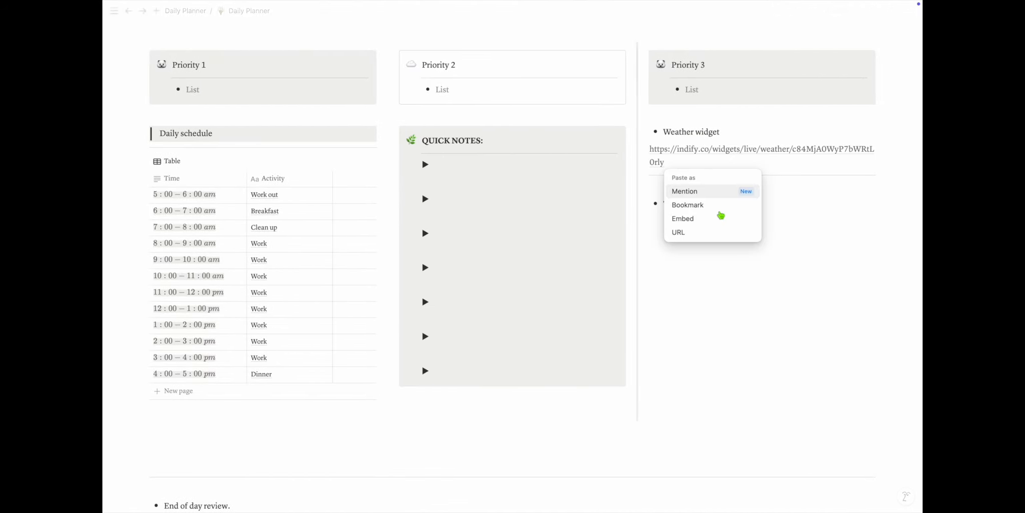
{"action": "left_click", "coordinate": [691, 218]}
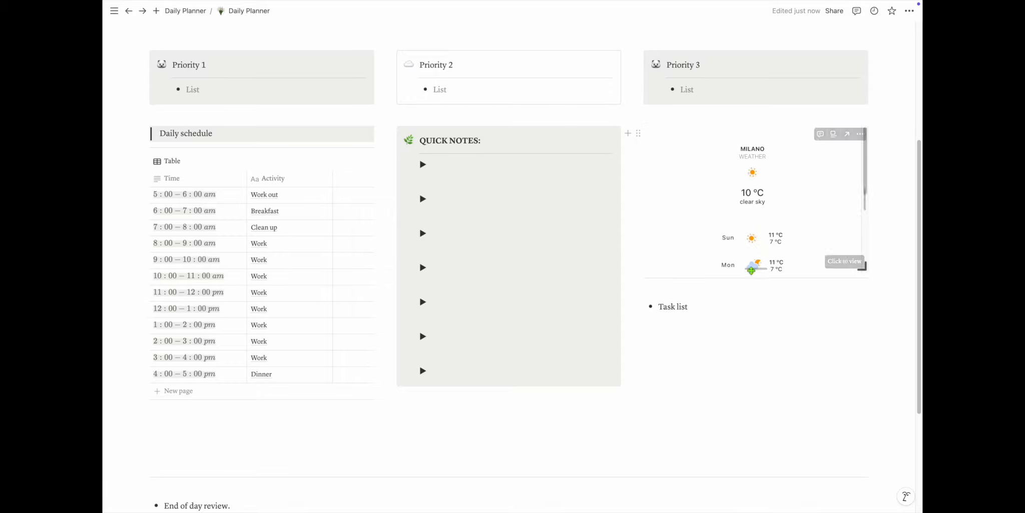
Widen the Priority 3 column so the weather forecast is laid out horizontally.
{"action": "left_click_drag", "start_coordinate": [633, 165], "coordinate": [589, 168]}
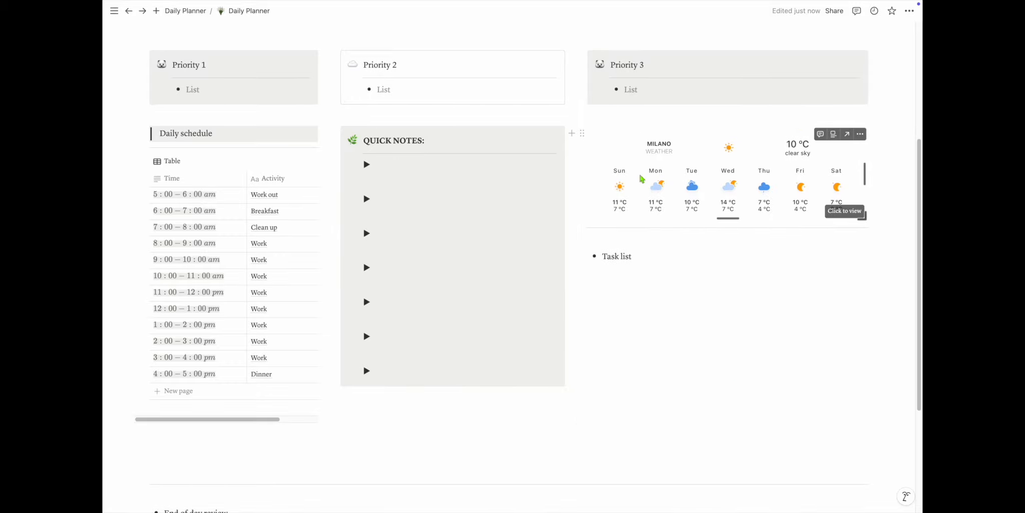
{"action": "scroll", "coordinate": [740, 325], "scroll_direction": "up", "scroll_amount": 3}
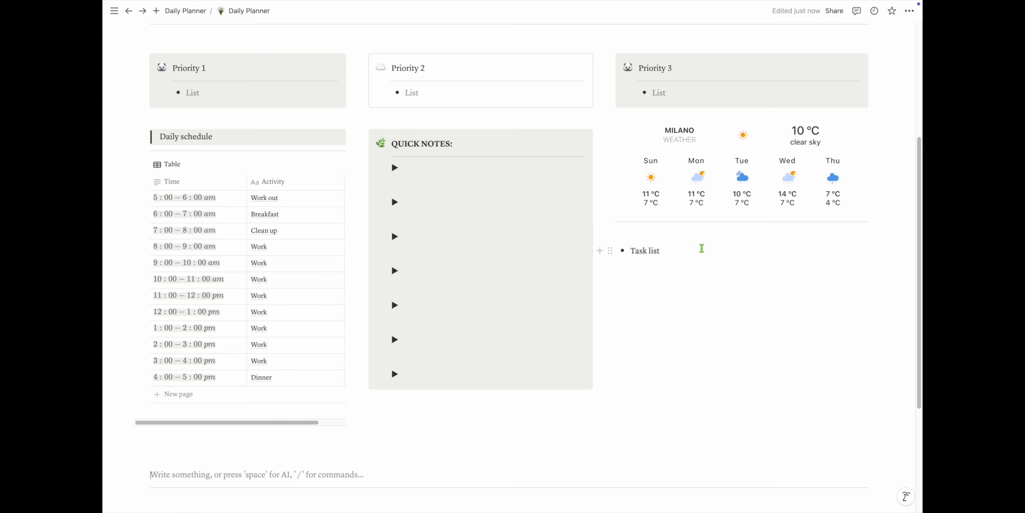
Insert a callout block directly beneath the Task list bullet in the Priority 3 column.
{"action": "left_click", "coordinate": [678, 256]}
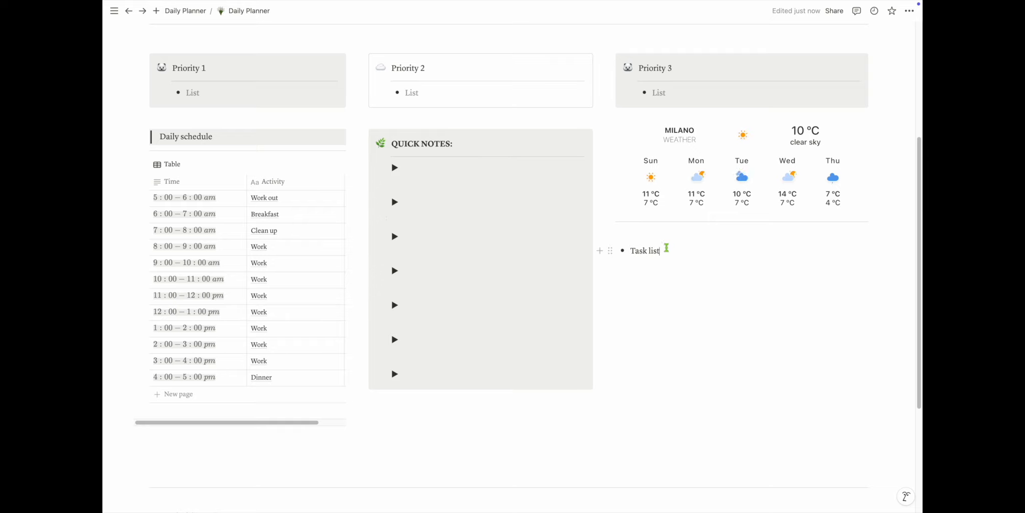
{"action": "key", "text": "Return"}
{"action": "key", "text": "BackSpace"}
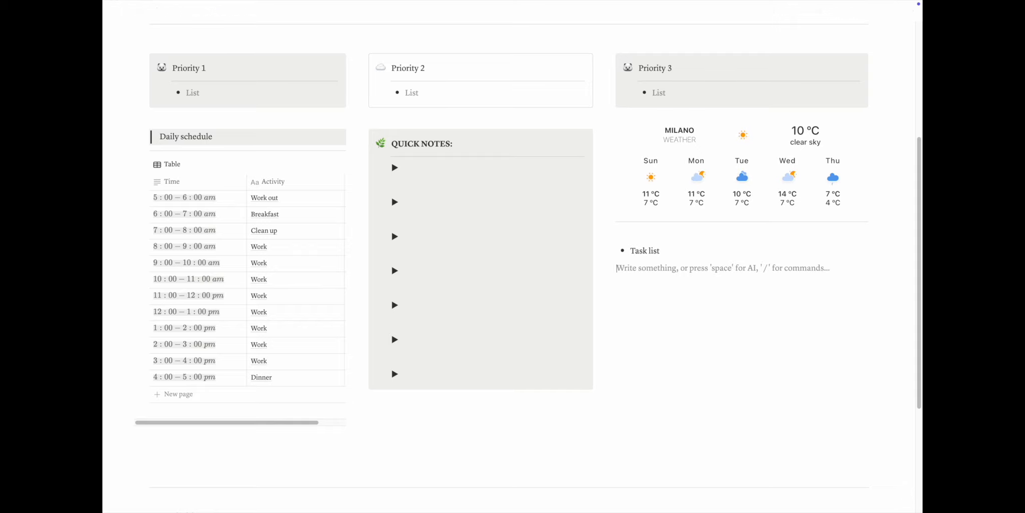
{"action": "type", "text": "/c"}
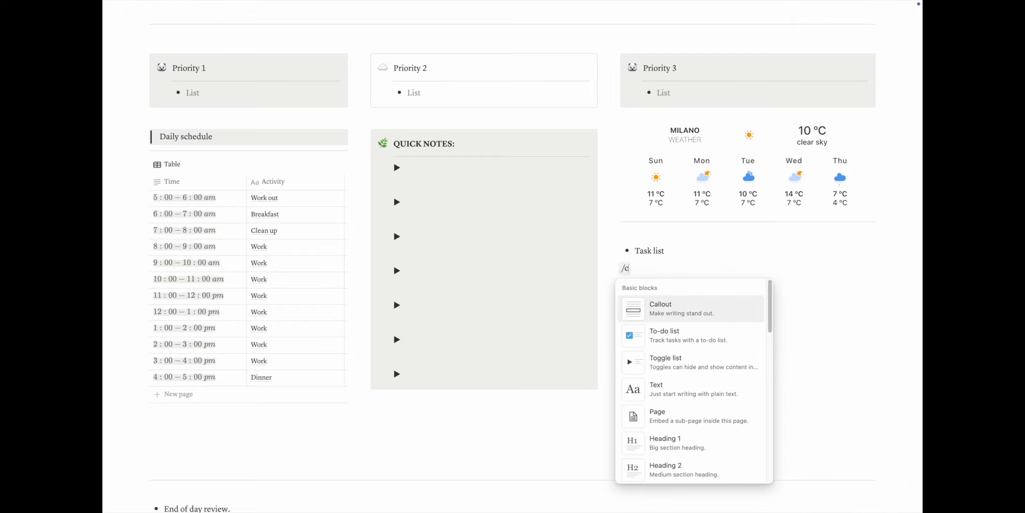
{"action": "left_click", "coordinate": [666, 300]}
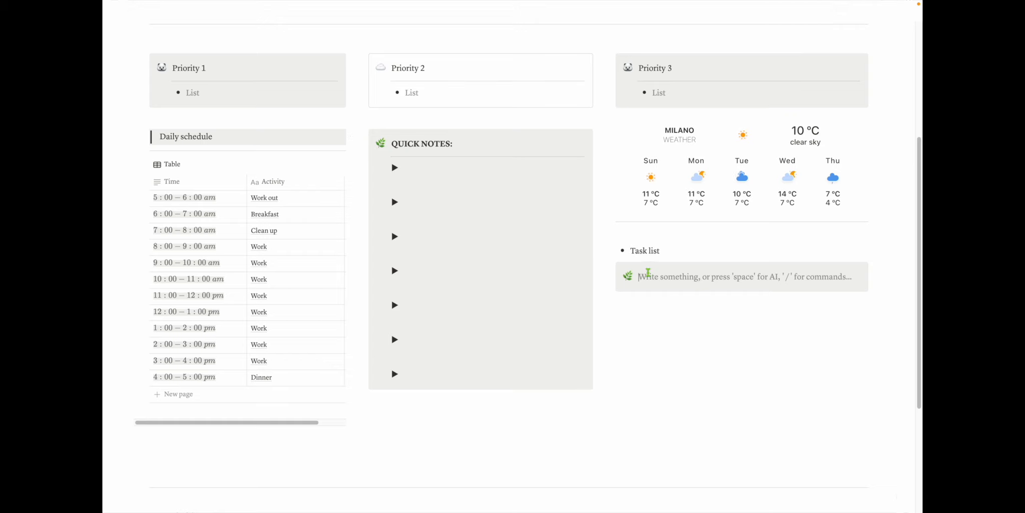
Title the new callout "Task List" and change its icon to the cloud emoji.
{"action": "type", "text": "Task Li"}
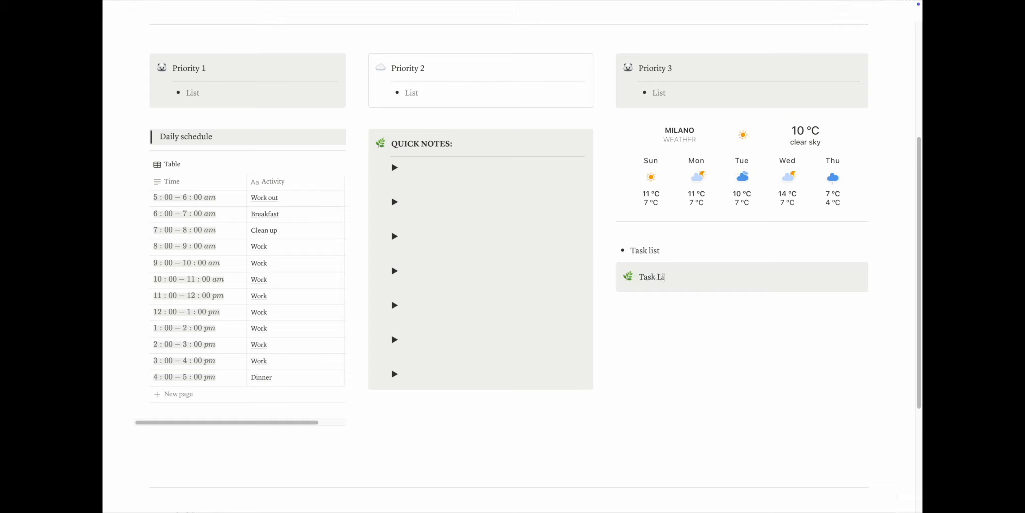
{"action": "type", "text": "st"}
{"action": "left_click", "coordinate": [628, 276]}
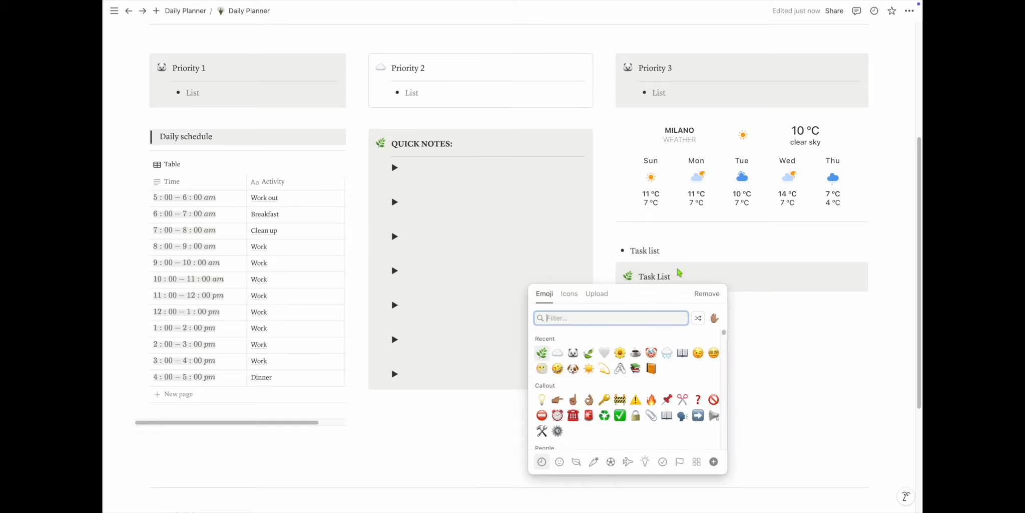
{"action": "left_click", "coordinate": [557, 353]}
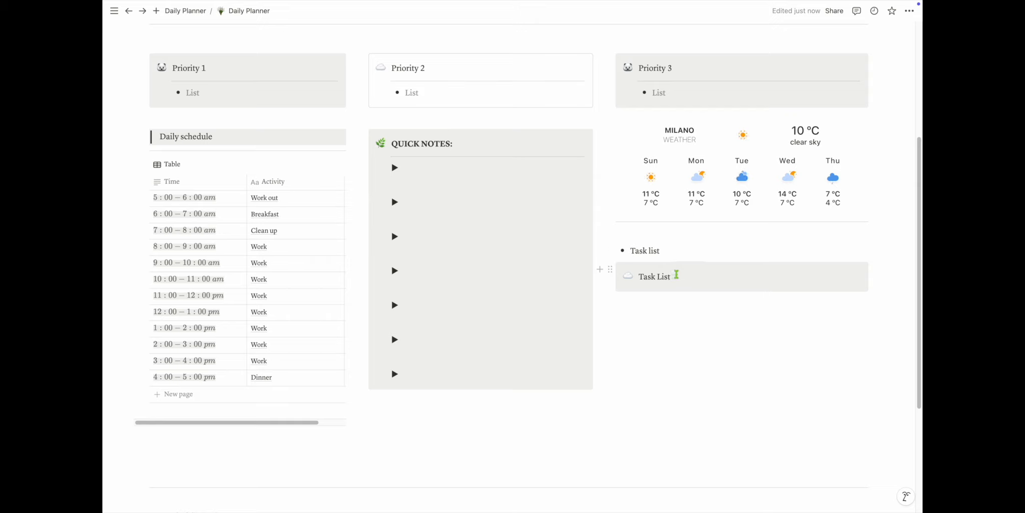
Add a divider under the Task List title, followed by four empty, spaced-out to-do items inside the callout.
{"action": "key", "text": "Return"}
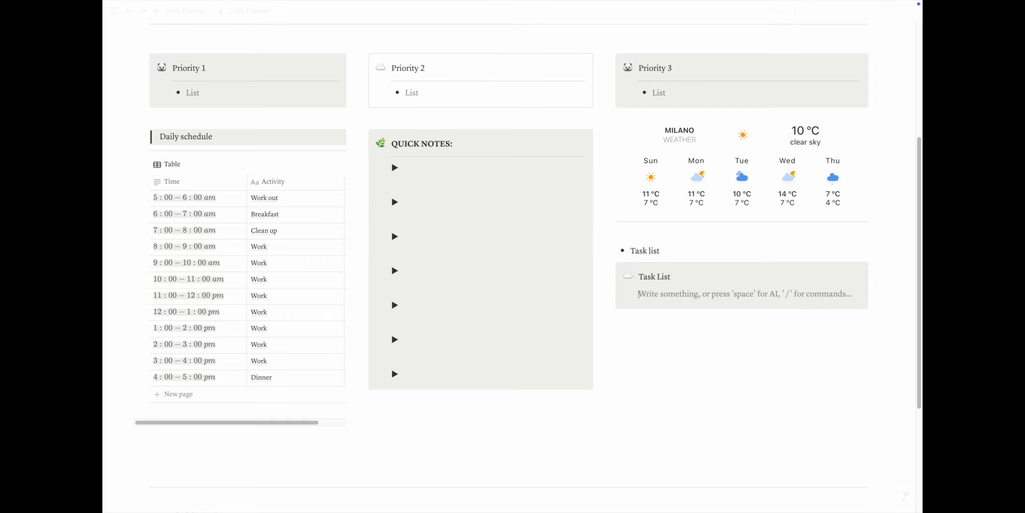
{"action": "type", "text": "---"}
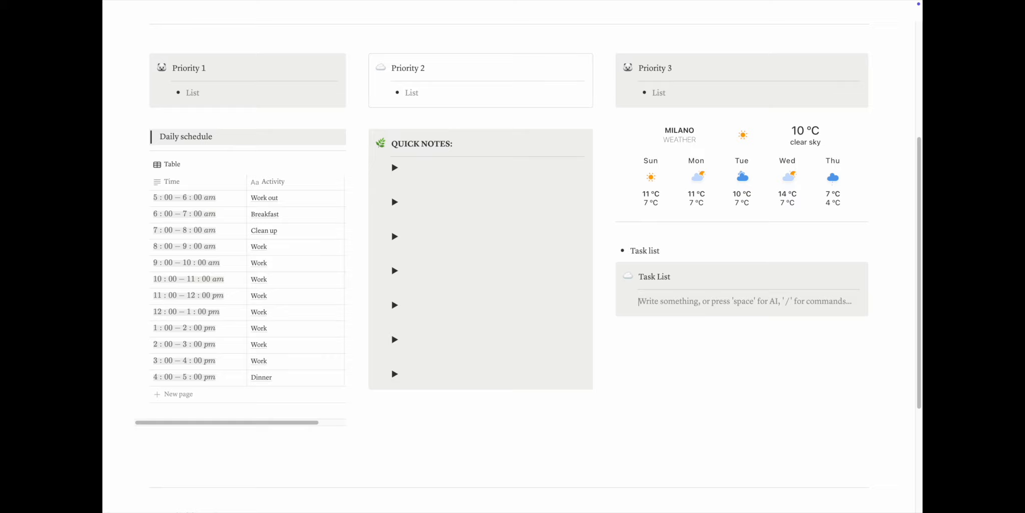
{"action": "type", "text": "/"}
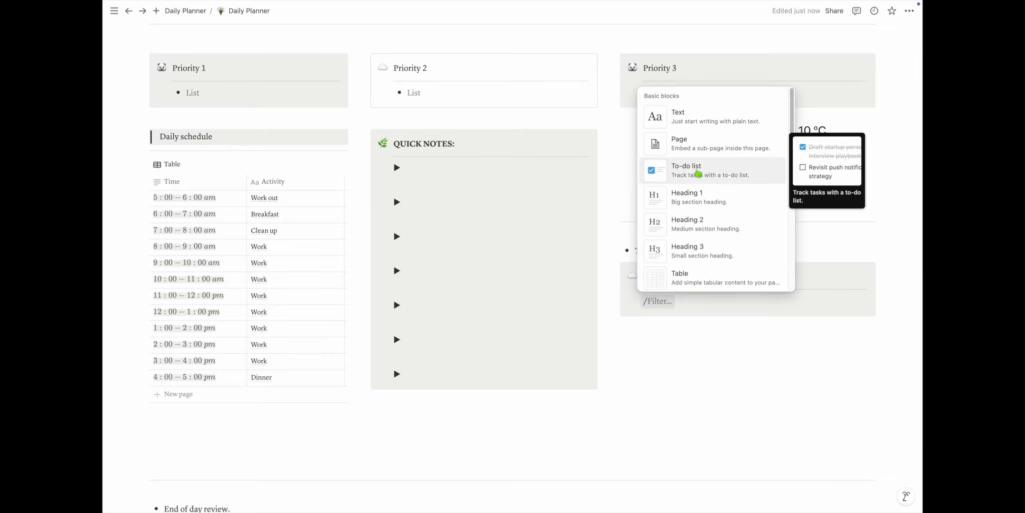
{"action": "left_click", "coordinate": [679, 170]}
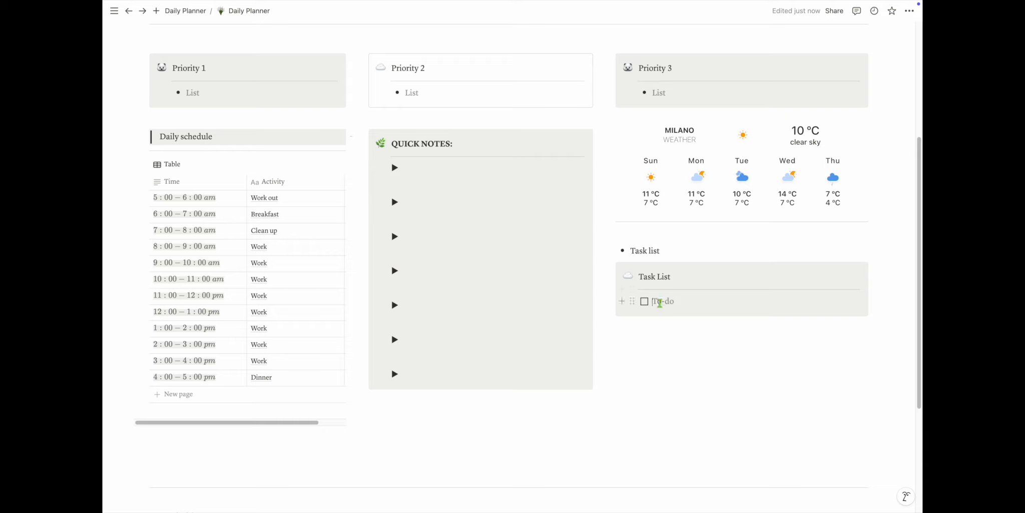
{"action": "key", "text": "Return"}
{"action": "key", "text": "Return"}
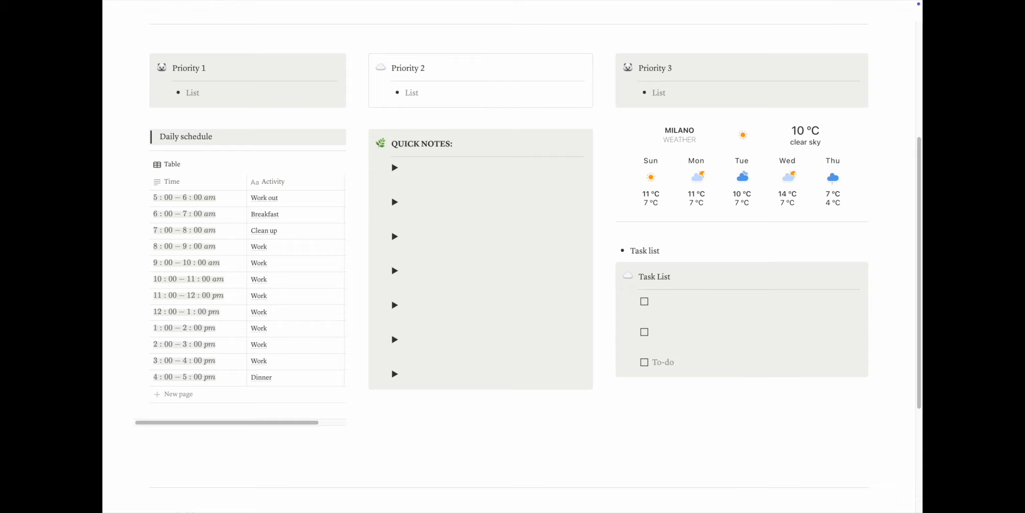
{"action": "key", "text": "shift+Return"}
{"action": "key", "text": "Return"}
Delete the Task list bullet above the callout along with its empty line.
{"action": "left_click_drag", "start_coordinate": [631, 251], "coordinate": [659, 251]}
{"action": "key", "text": "BackSpace"}
{"action": "key", "text": "BackSpace"}
{"action": "key", "text": "BackSpace"}
{"action": "key", "text": "BackSpace"}
{"action": "left_click", "coordinate": [796, 383]}
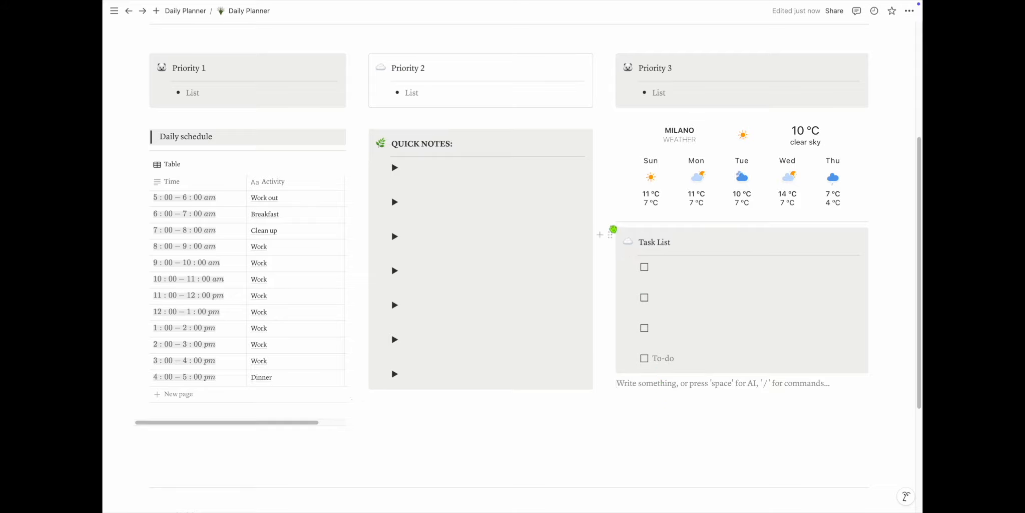
Set the Task List callout's background color to Default background.
{"action": "left_click", "coordinate": [611, 236]}
{"action": "mouse_move", "coordinate": [545, 309]}
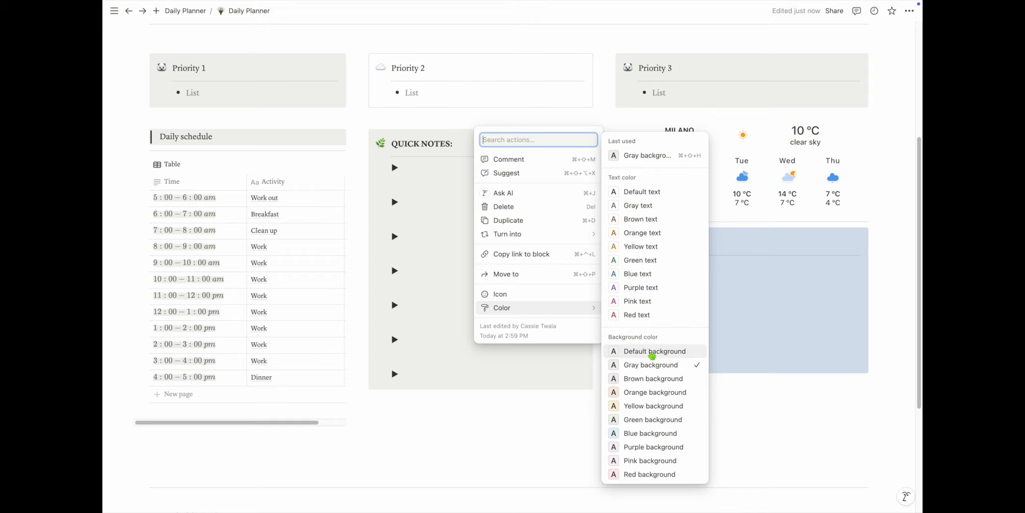
{"action": "left_click", "coordinate": [648, 352]}
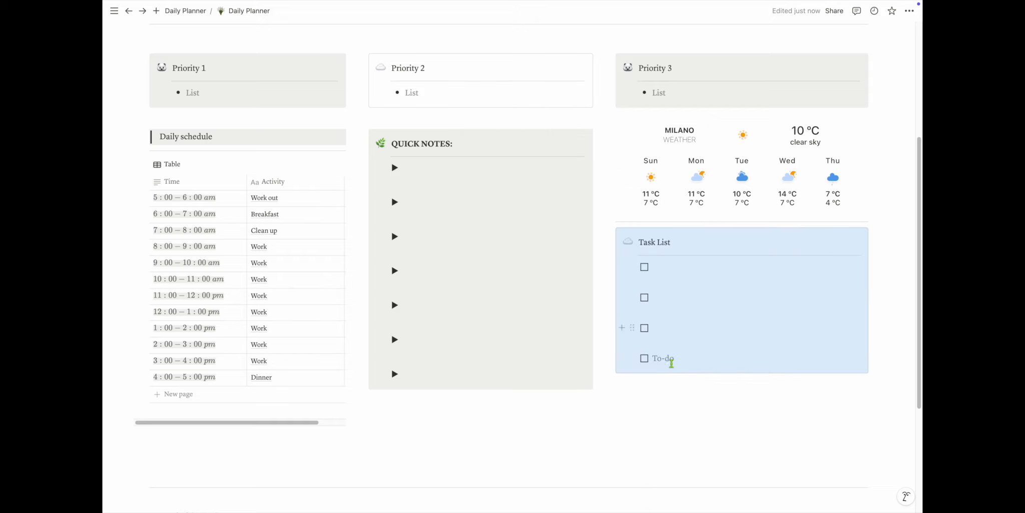
{"action": "left_click", "coordinate": [658, 398]}
Make the "Task List" title bold and color its text green.
{"action": "triple_click", "coordinate": [659, 242]}
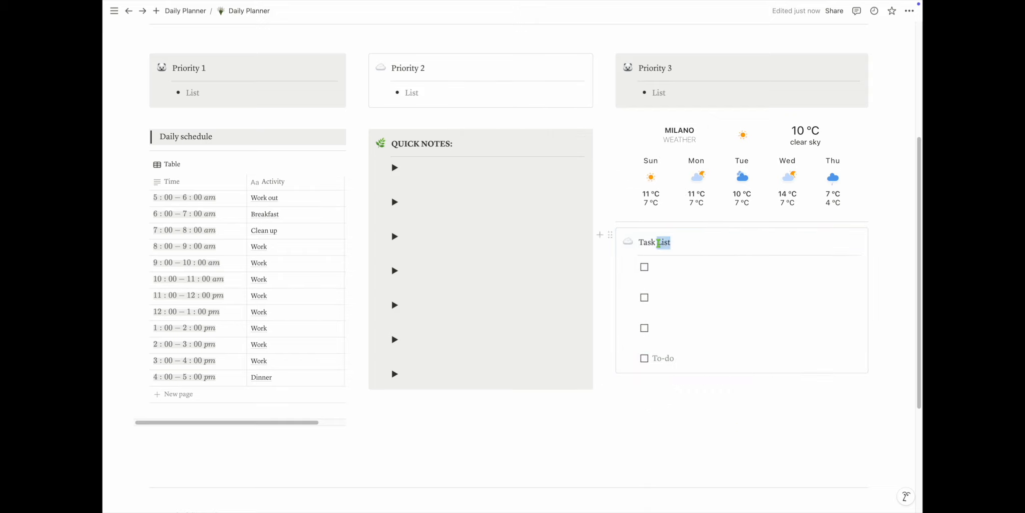
{"action": "left_click", "coordinate": [756, 223]}
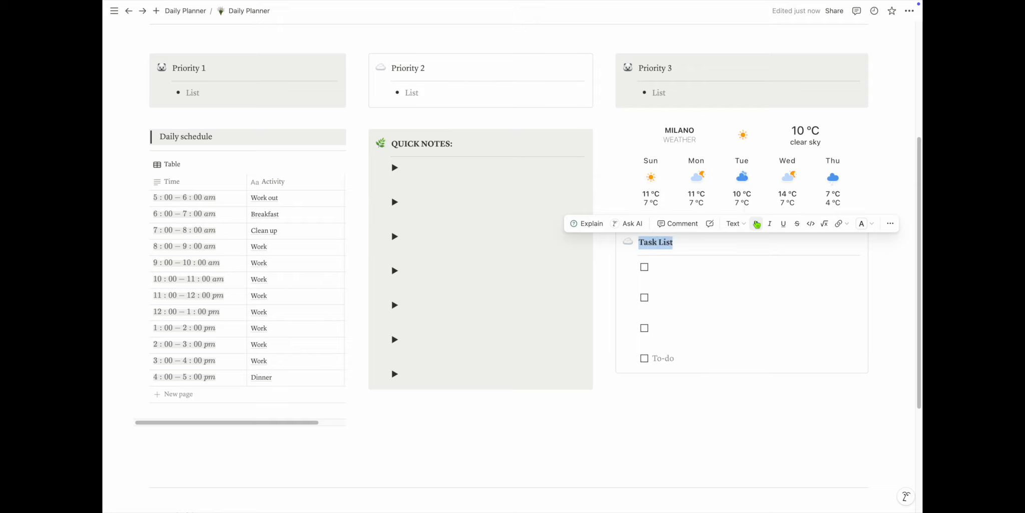
{"action": "left_click", "coordinate": [861, 223]}
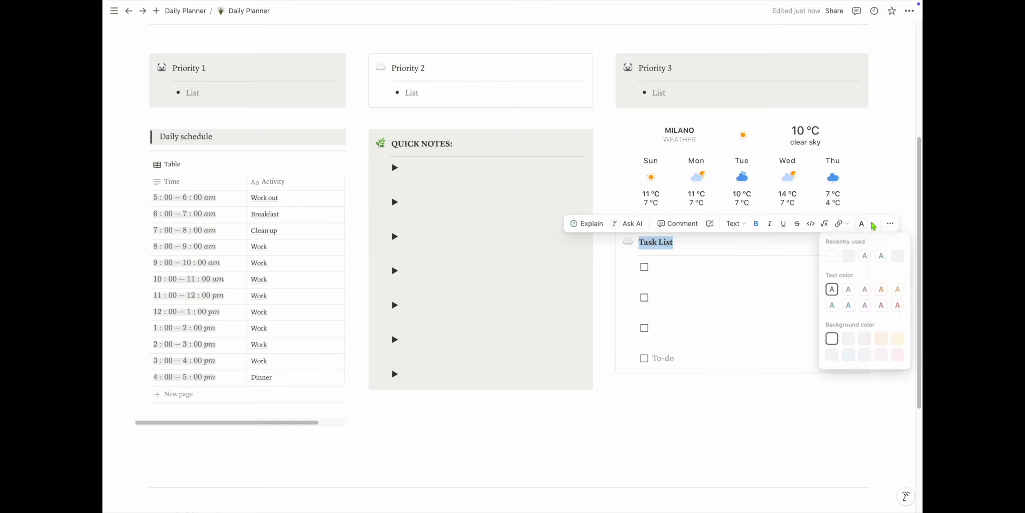
{"action": "left_click", "coordinate": [832, 305]}
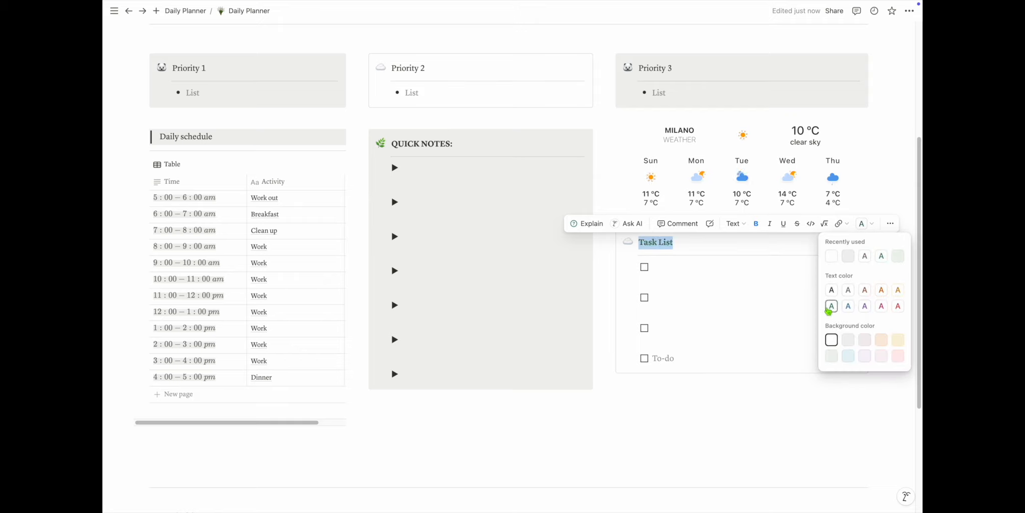
{"action": "left_click", "coordinate": [694, 405]}
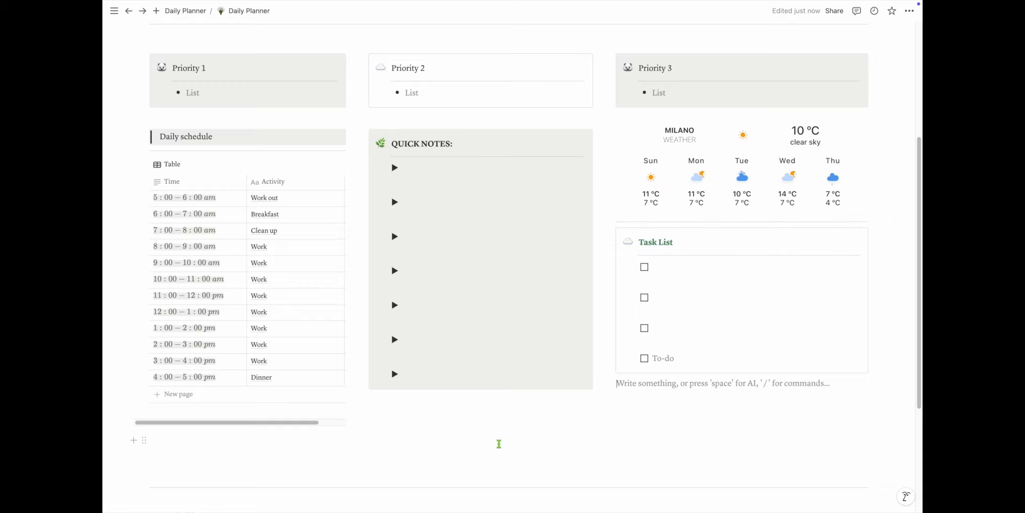
Apply the Green text color to the whole Task List callout so its checkboxes match the title.
{"action": "left_click", "coordinate": [599, 234]}
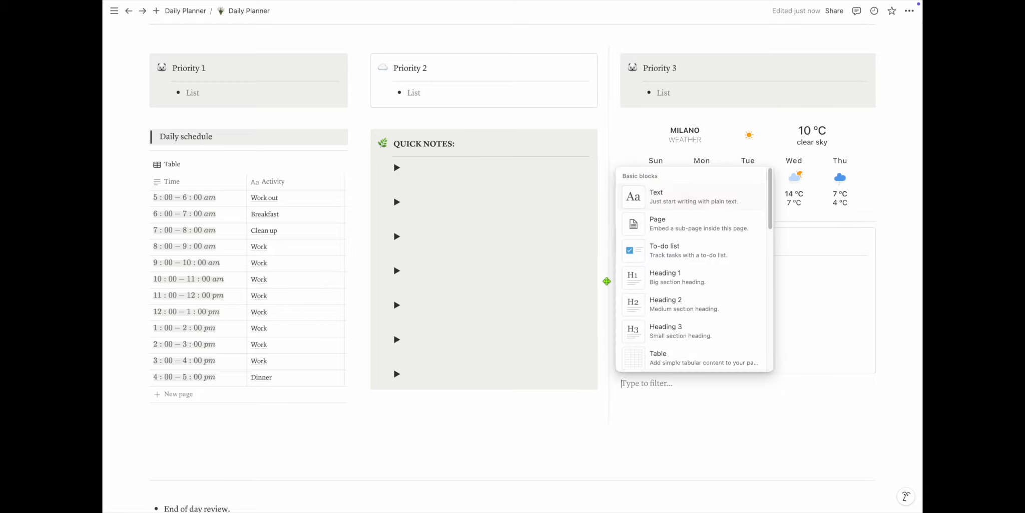
{"action": "left_click", "coordinate": [601, 399]}
{"action": "left_click", "coordinate": [608, 233]}
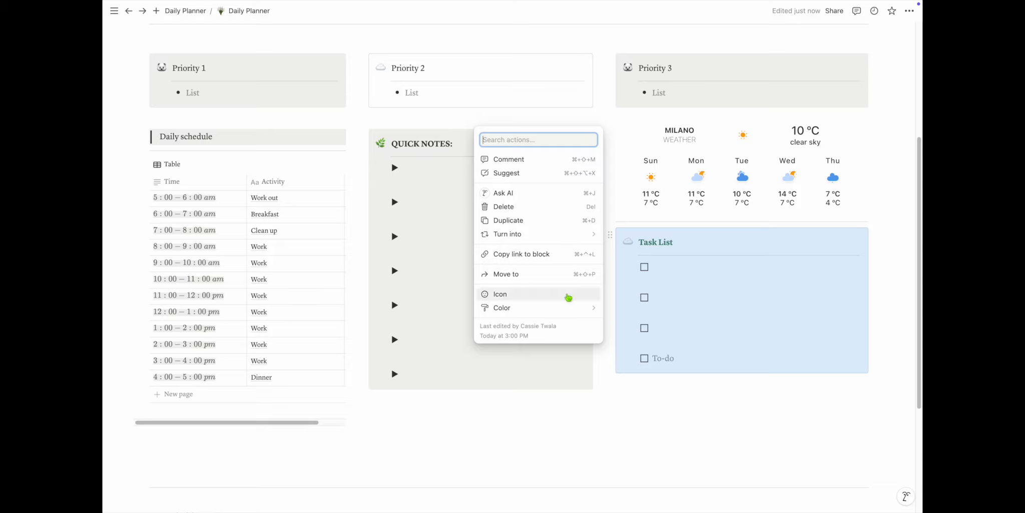
{"action": "mouse_move", "coordinate": [556, 306]}
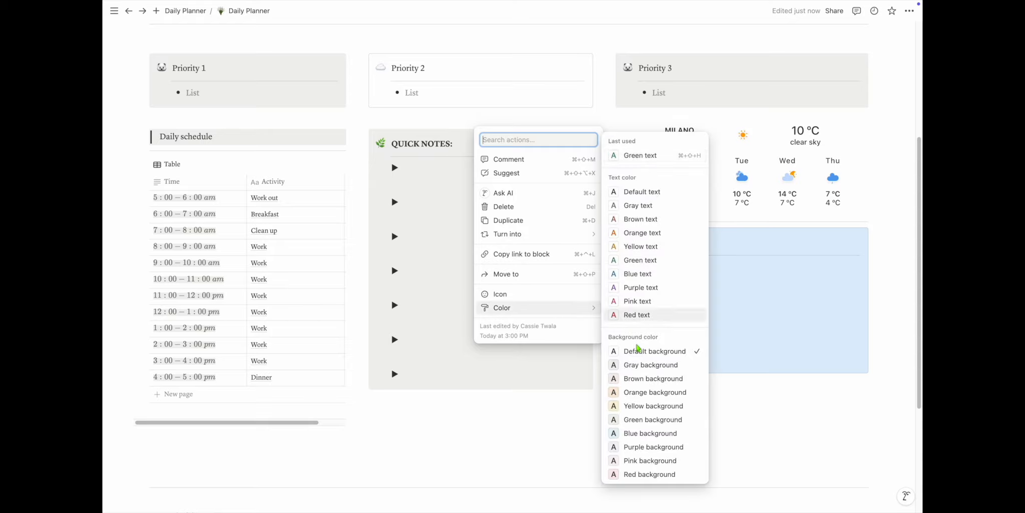
{"action": "left_click", "coordinate": [639, 260]}
{"action": "left_click", "coordinate": [631, 398]}
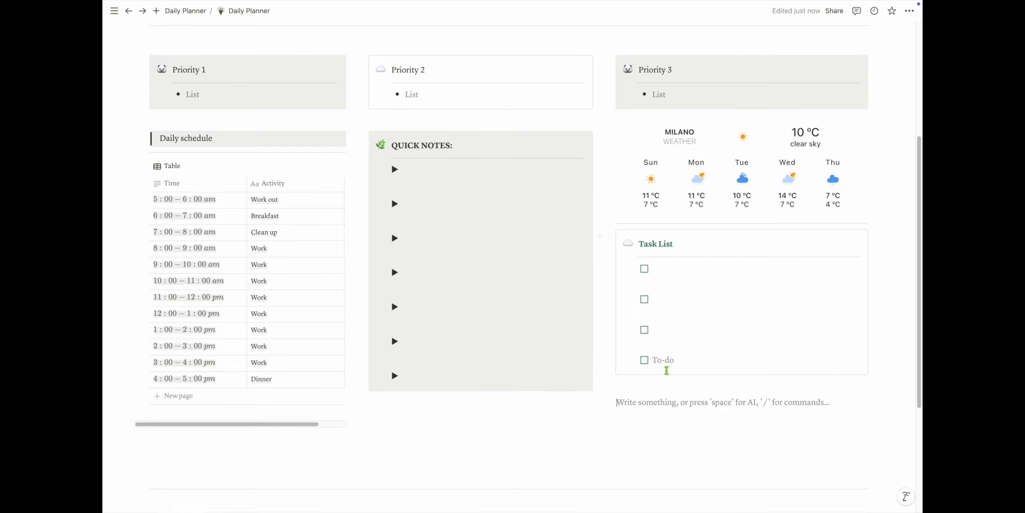
Insert a 3 columns block beneath the End of day review bullet.
{"action": "scroll", "coordinate": [665, 370], "scroll_direction": "up", "scroll_amount": 3}
{"action": "scroll", "coordinate": [584, 380], "scroll_direction": "down", "scroll_amount": 1}
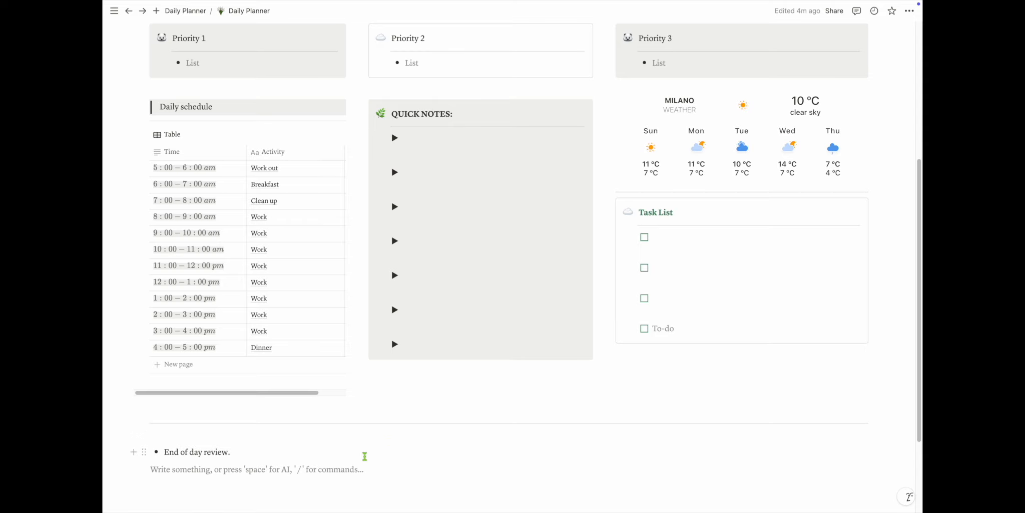
{"action": "scroll", "coordinate": [365, 454], "scroll_direction": "down", "scroll_amount": 3}
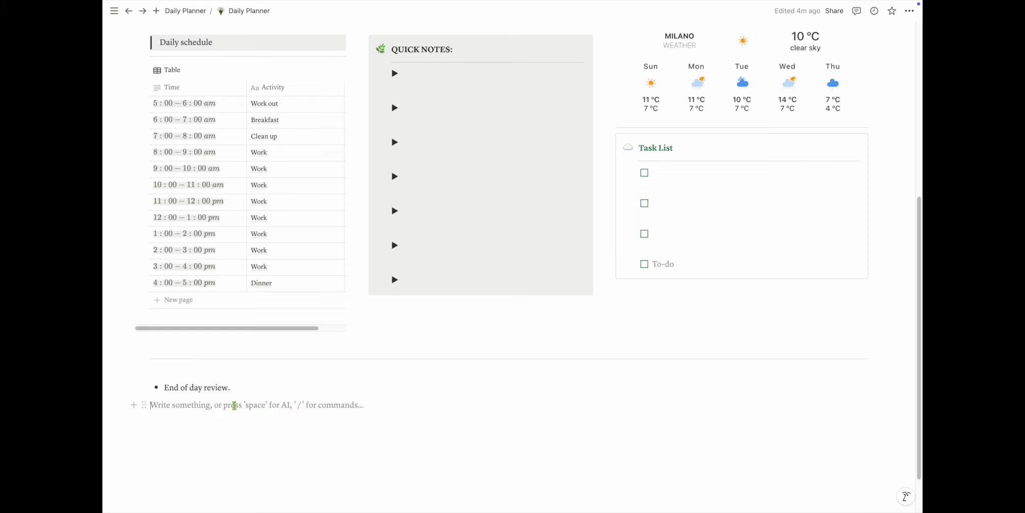
{"action": "left_click", "coordinate": [133, 404]}
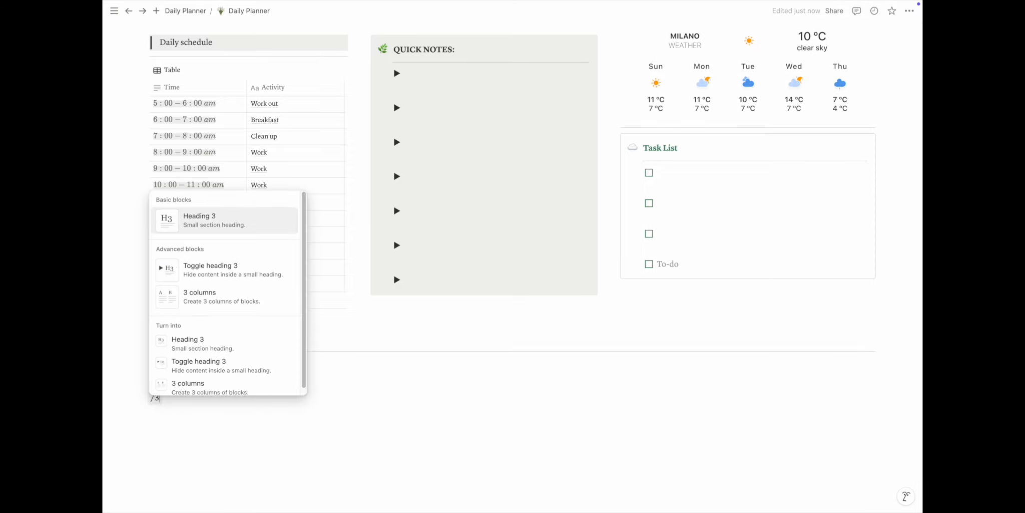
{"action": "left_click", "coordinate": [227, 293]}
Insert a callout in the first column under the End of day review bullet.
{"action": "type", "text": "/"}
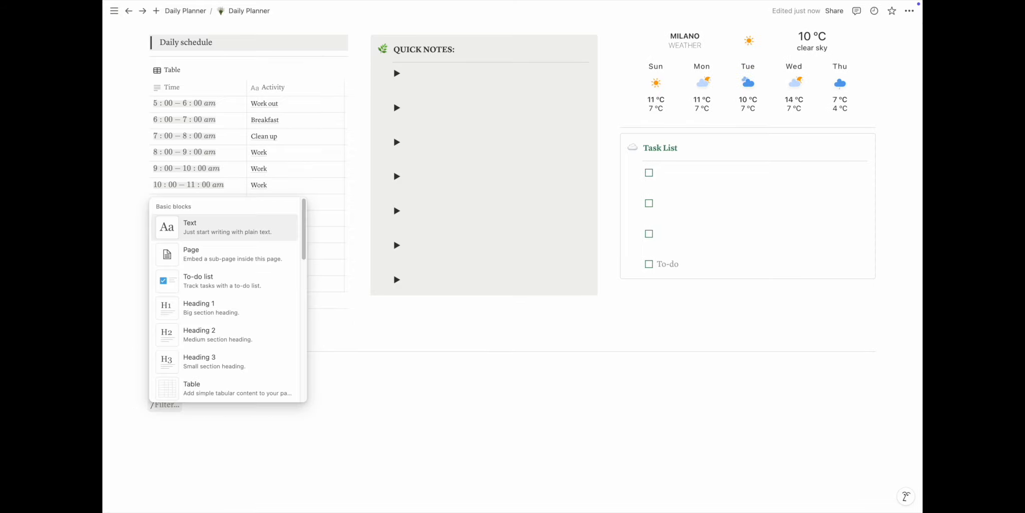
{"action": "key", "text": "BackSpace"}
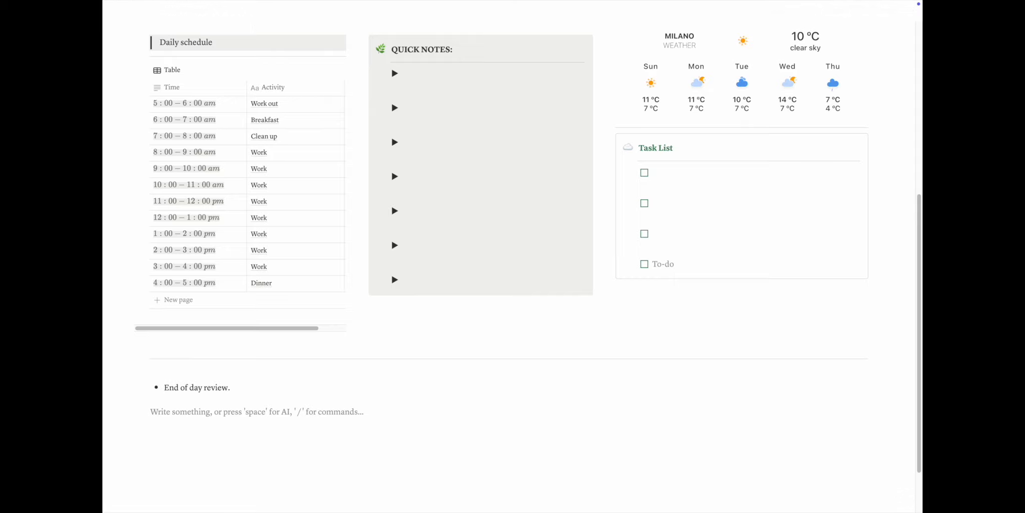
{"action": "type", "text": "/"}
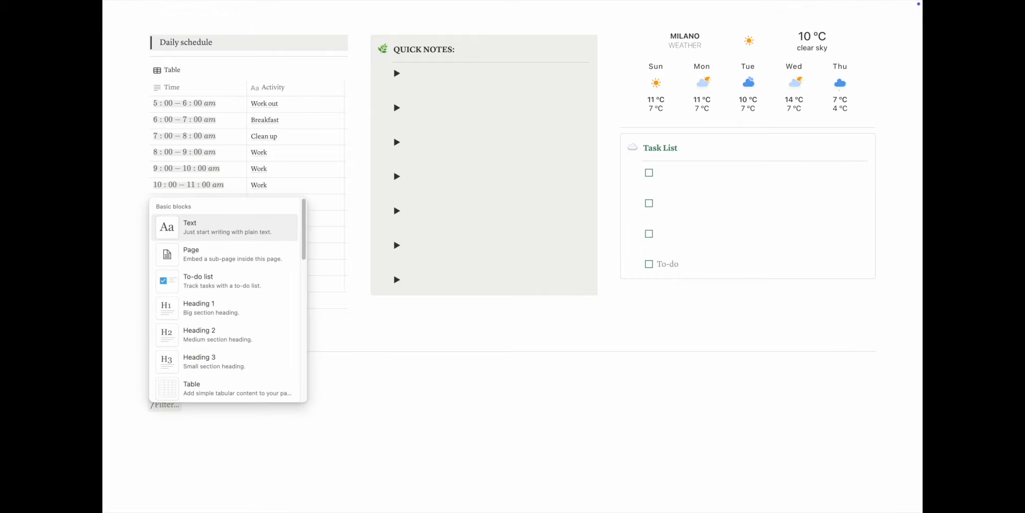
{"action": "type", "text": "ca"}
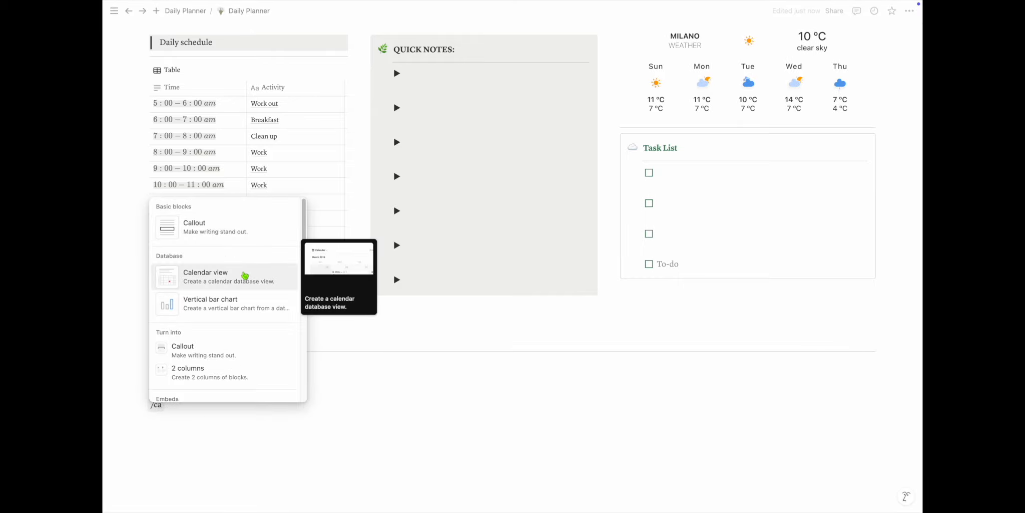
{"action": "left_click", "coordinate": [245, 223]}
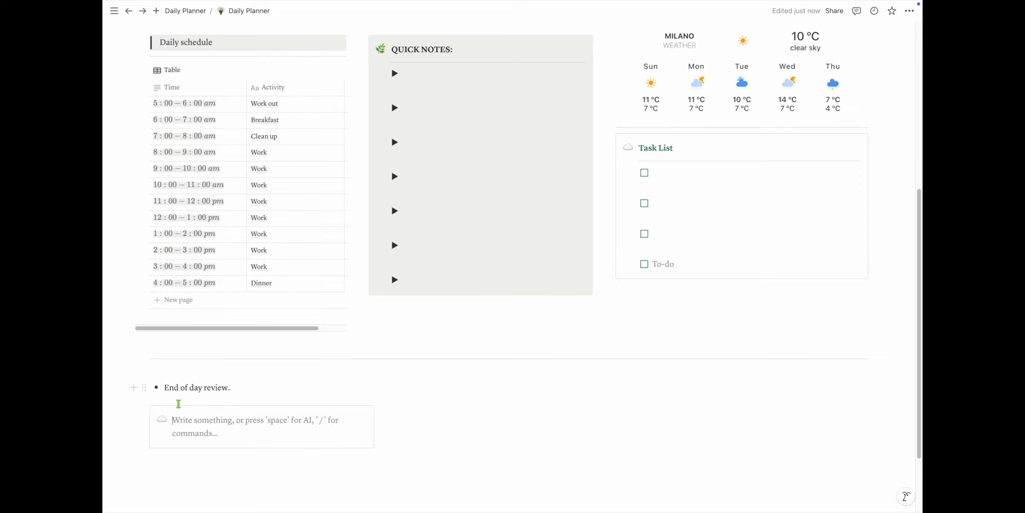
Duplicate the empty End of day review callout and move the copy into the third column.
{"action": "left_click", "coordinate": [141, 411]}
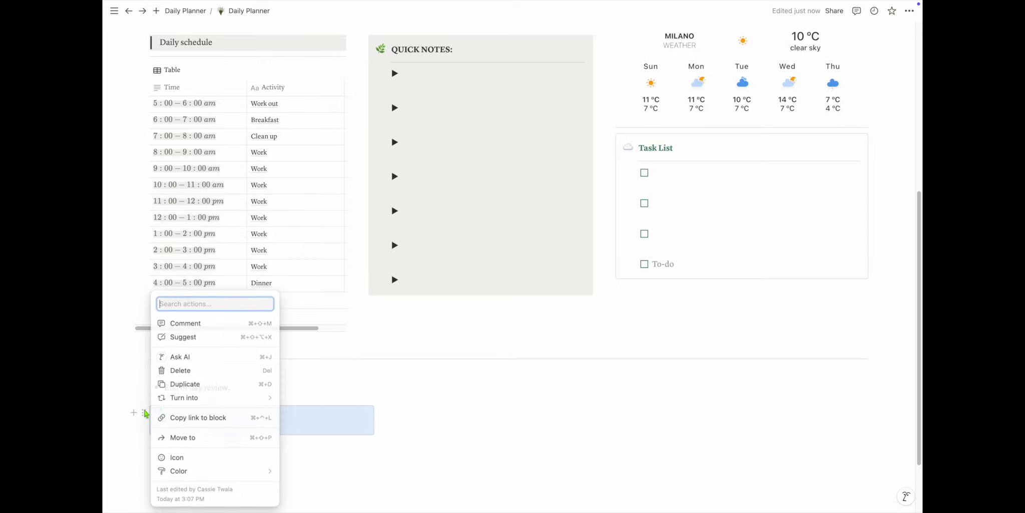
{"action": "left_click", "coordinate": [176, 385]}
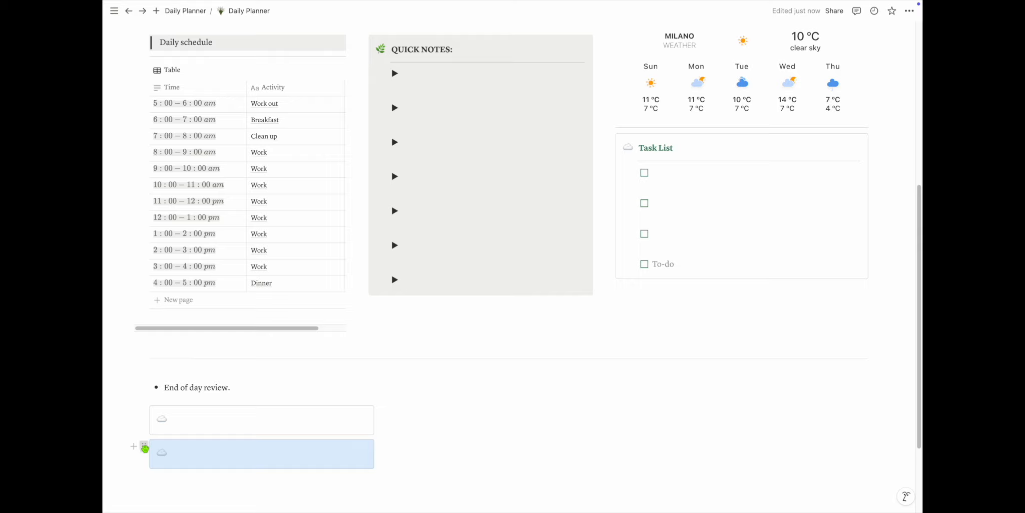
{"action": "left_click_drag", "start_coordinate": [144, 446], "coordinate": [691, 405]}
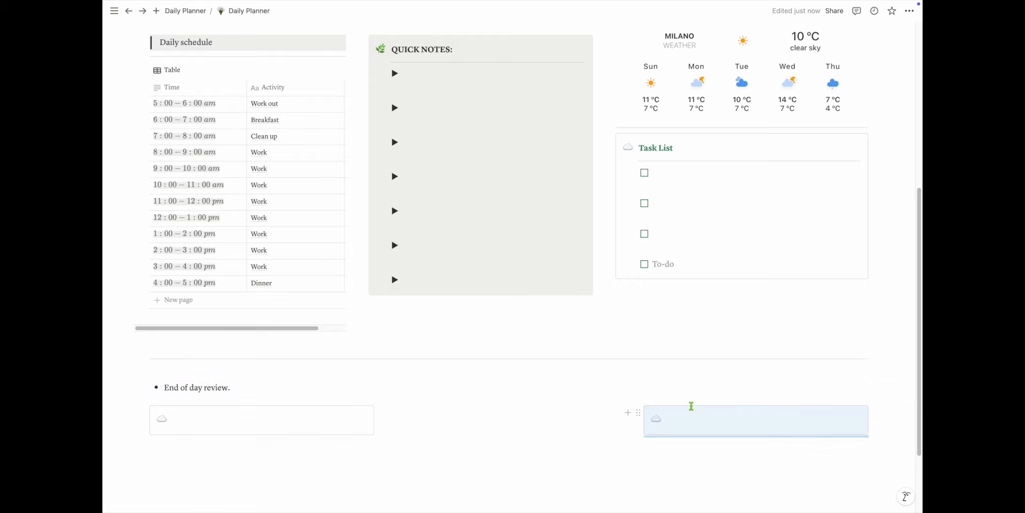
Insert an empty image block in the second column of the end-of-day review.
{"action": "scroll", "coordinate": [381, 426], "scroll_direction": "down", "scroll_amount": 3}
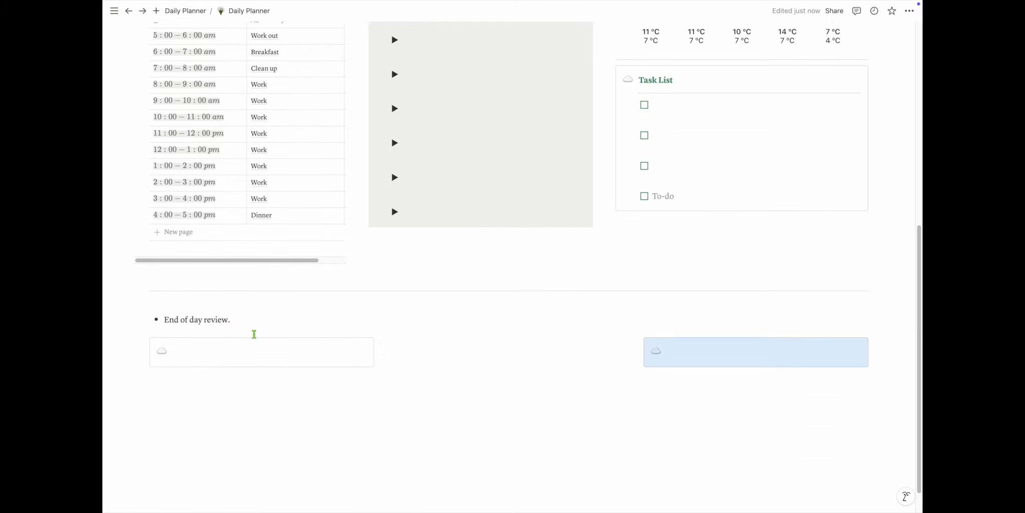
{"action": "left_click", "coordinate": [414, 346]}
{"action": "type", "text": "/i"}
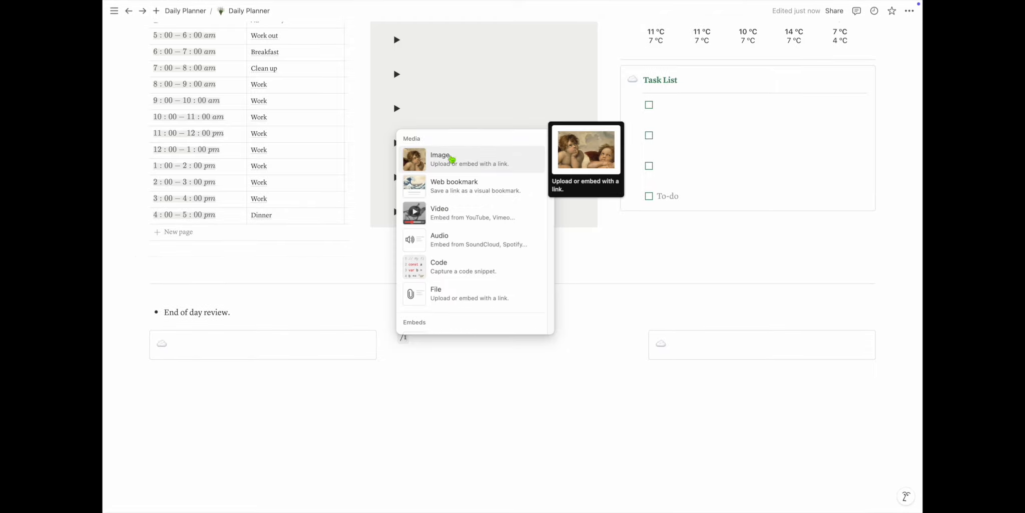
{"action": "left_click", "coordinate": [452, 159]}
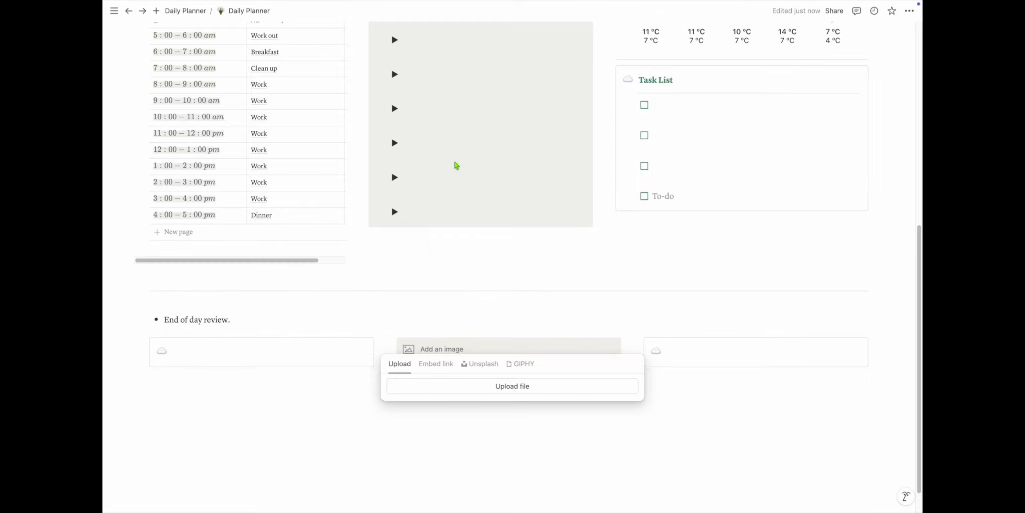
{"action": "left_click", "coordinate": [493, 456]}
Add the Heading 3 title "3 Things I enjoyed doing today" above the callout in the first column.
{"action": "left_click", "coordinate": [452, 409]}
{"action": "key", "text": "Return"}
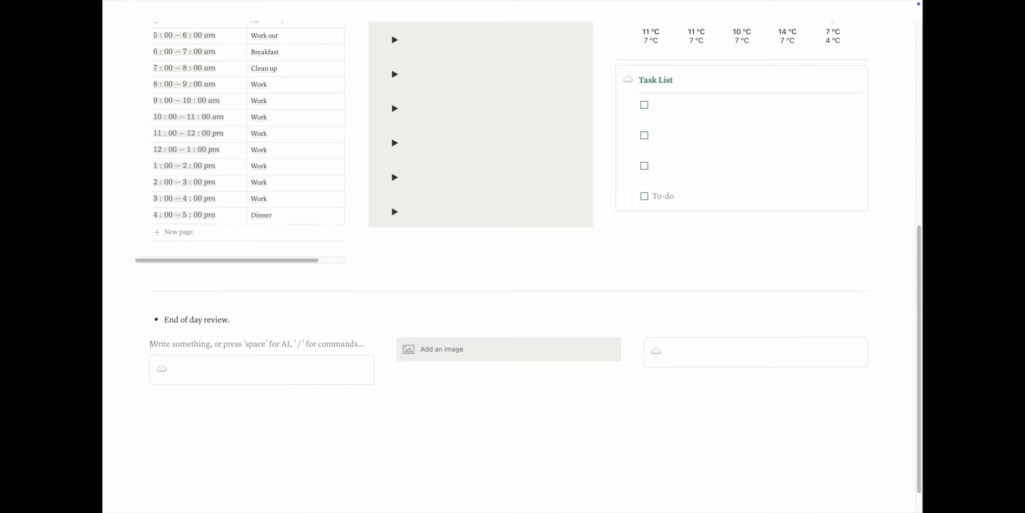
{"action": "type", "text": "/h3"}
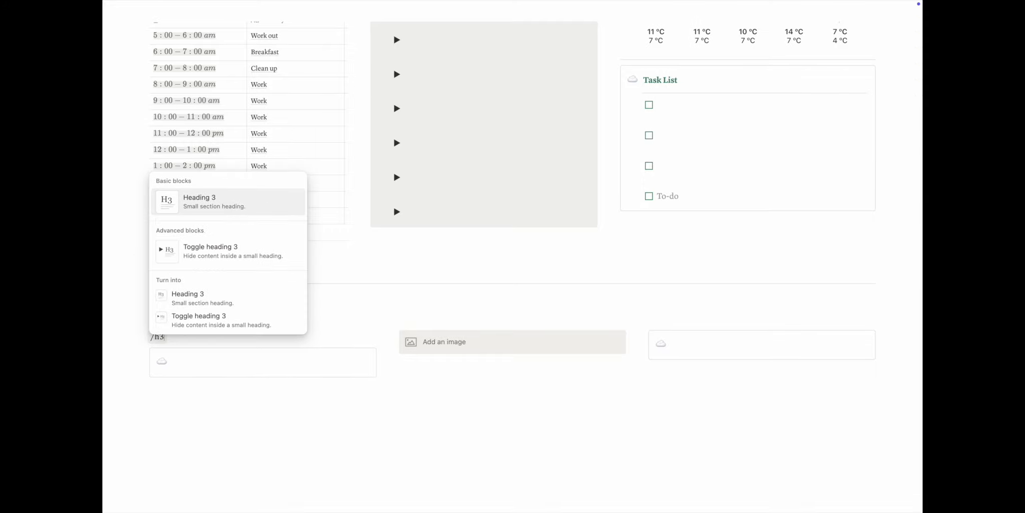
{"action": "key", "text": "Return"}
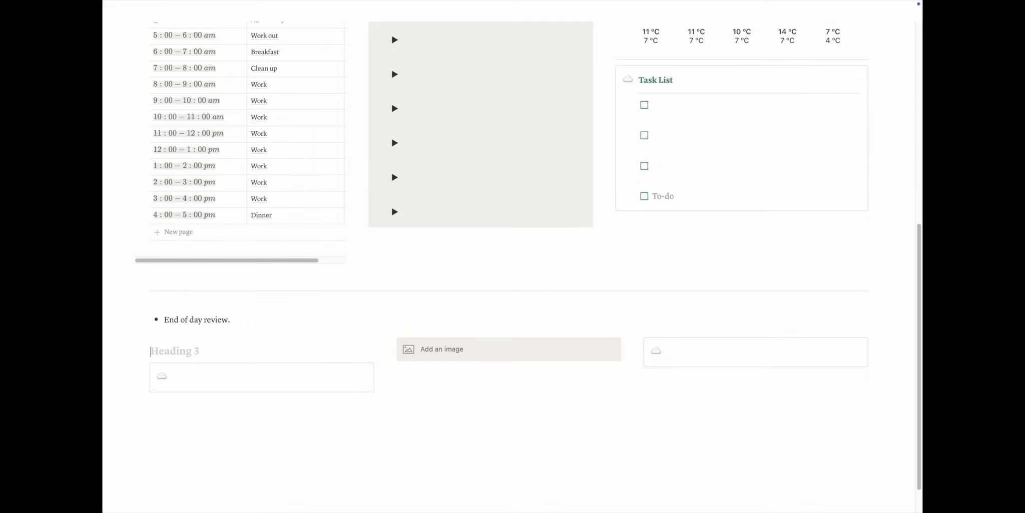
{"action": "type", "text": "3 Things I ejoyed"}
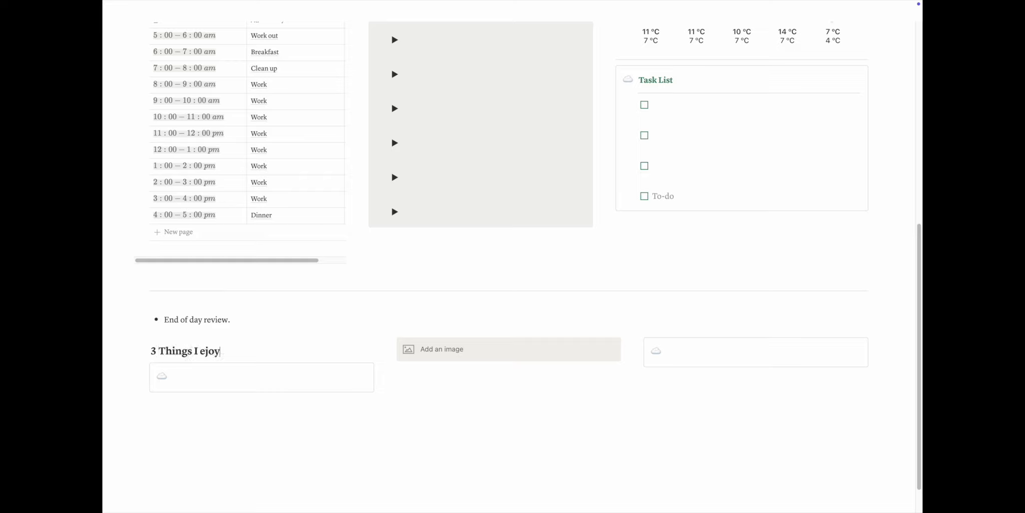
{"action": "key", "text": "BackSpace"}
{"action": "key", "text": "BackSpace"}
{"action": "key", "text": "BackSpace"}
{"action": "type", "text": "njoyed doing tosy"}
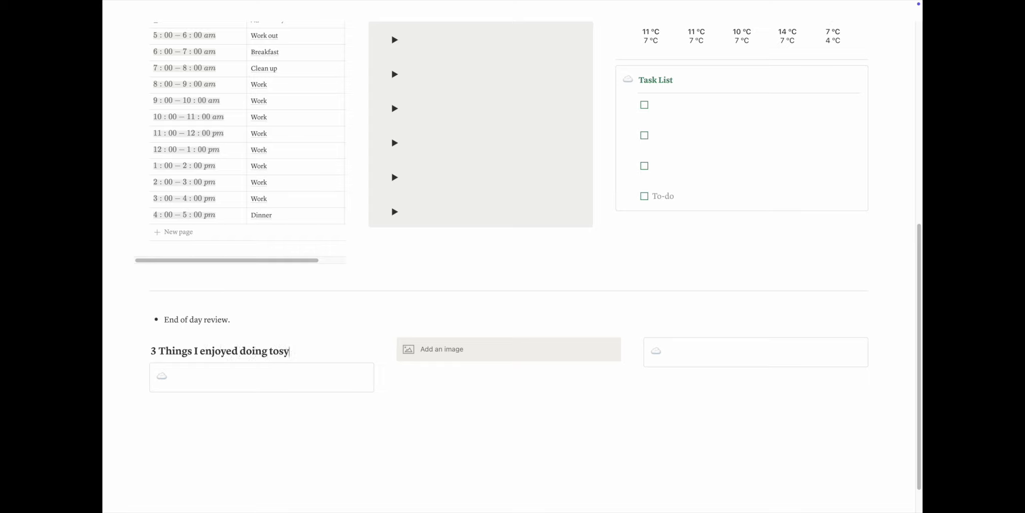
{"action": "type", "text": "a"}
{"action": "key", "text": "BackSpace"}
{"action": "key", "text": "BackSpace"}
{"action": "key", "text": "BackSpace"}
{"action": "type", "text": "da"}
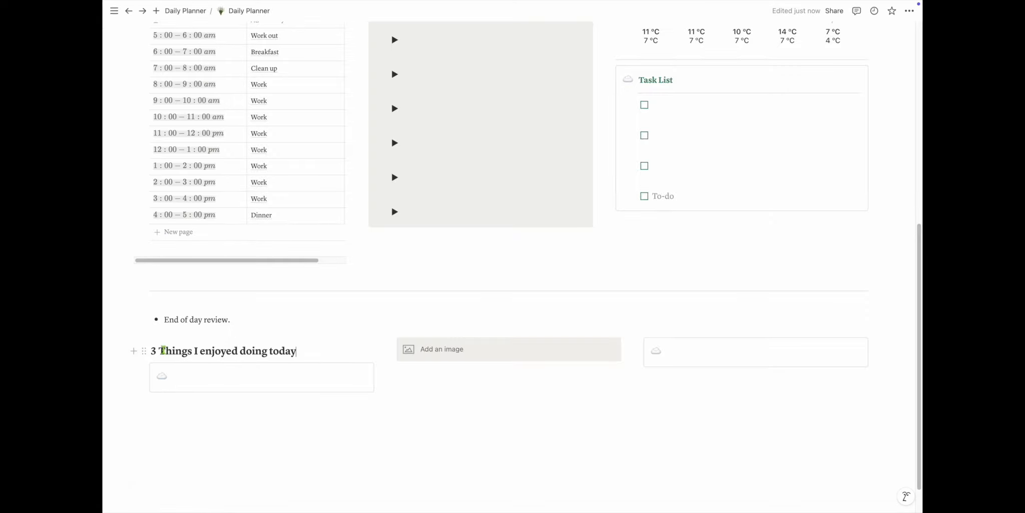
Duplicate the heading above the third column's callout and reword the copy as "3 Things I didn't enjoyed doing today".
{"action": "left_click", "coordinate": [144, 351]}
{"action": "left_click", "coordinate": [184, 343]}
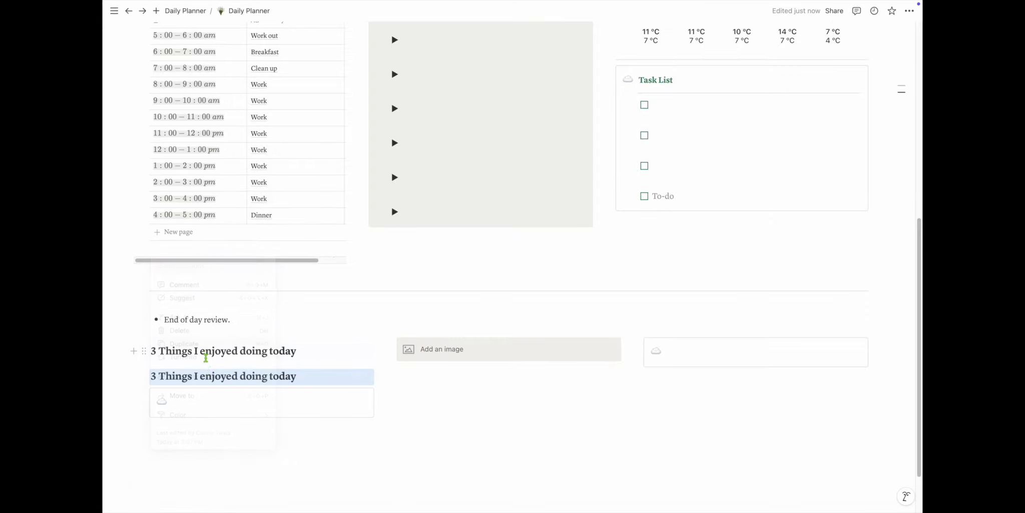
{"action": "left_click_drag", "start_coordinate": [145, 377], "coordinate": [693, 337]}
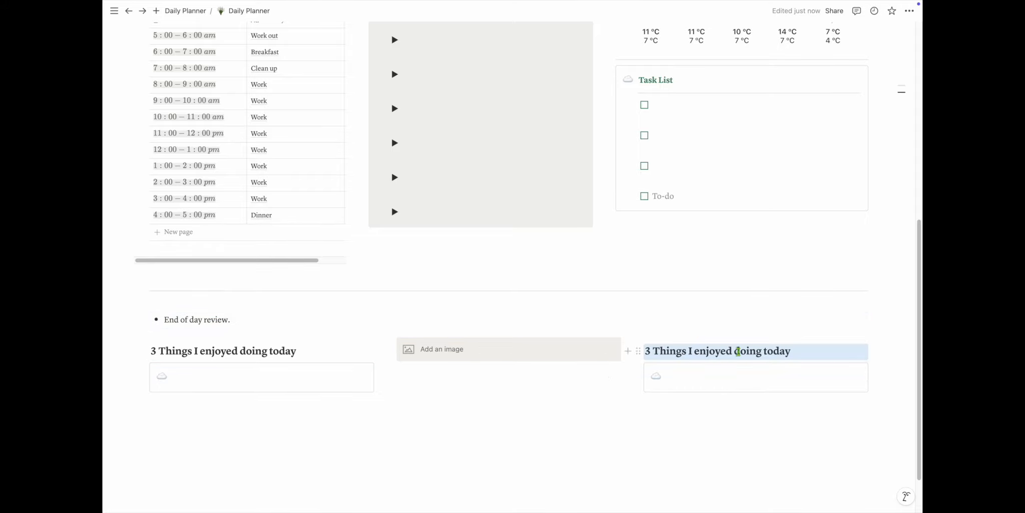
{"action": "left_click", "coordinate": [692, 352]}
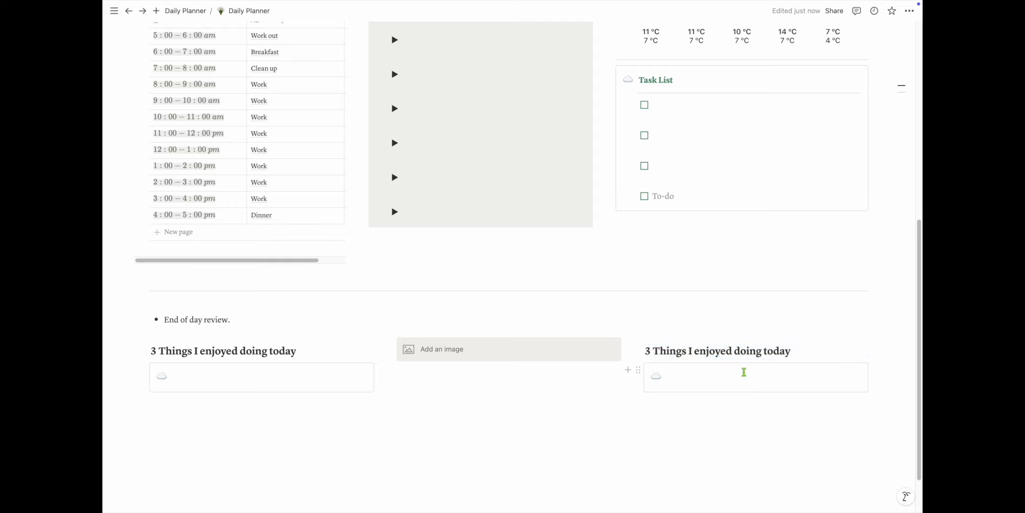
{"action": "type", "text": "didn"}
{"action": "type", "text": "'t"}
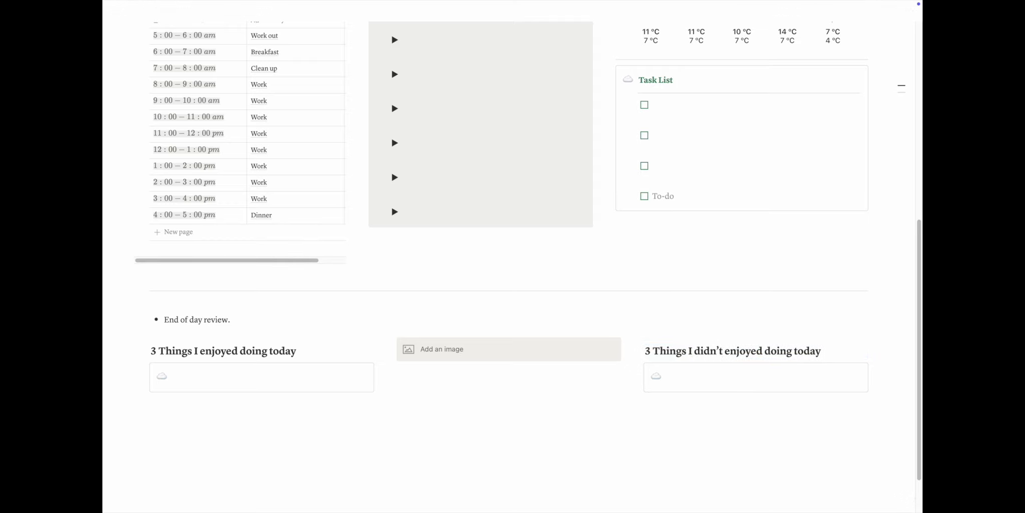
Fill the first column's callout with three empty bullets separated by blank lines.
{"action": "left_click", "coordinate": [199, 376]}
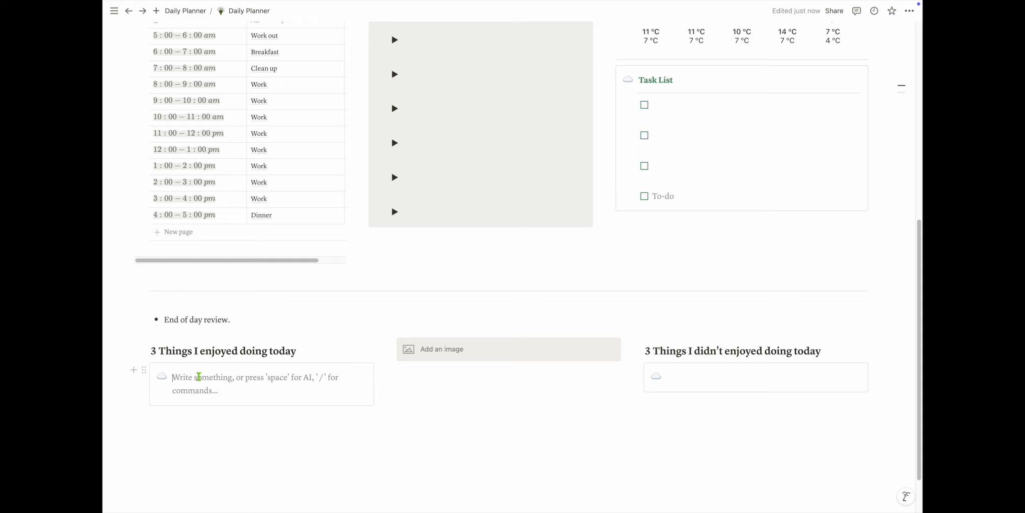
{"action": "type", "text": "-"}
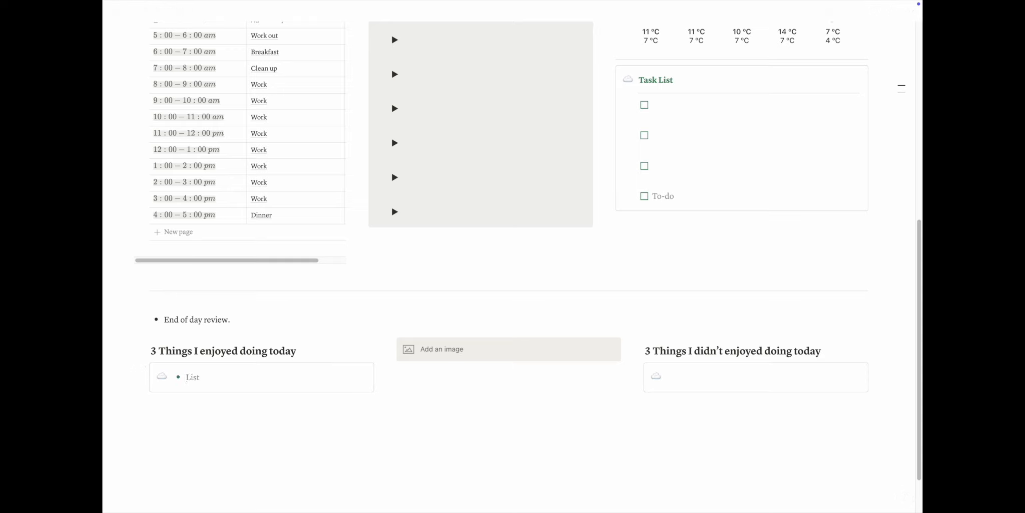
{"action": "key", "text": "shift+Return"}
{"action": "key", "text": "Return"}
{"action": "key", "text": "shift+Return"}
{"action": "key", "text": "Return"}
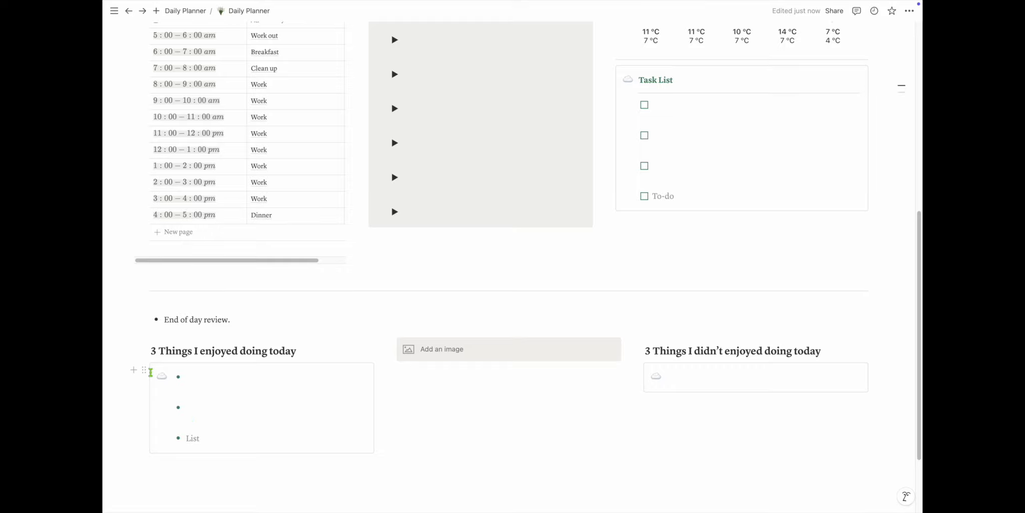
Apply the Gray background to the "3 Things I enjoyed doing today" heading.
{"action": "left_click", "coordinate": [145, 370]}
{"action": "key", "text": "Escape"}
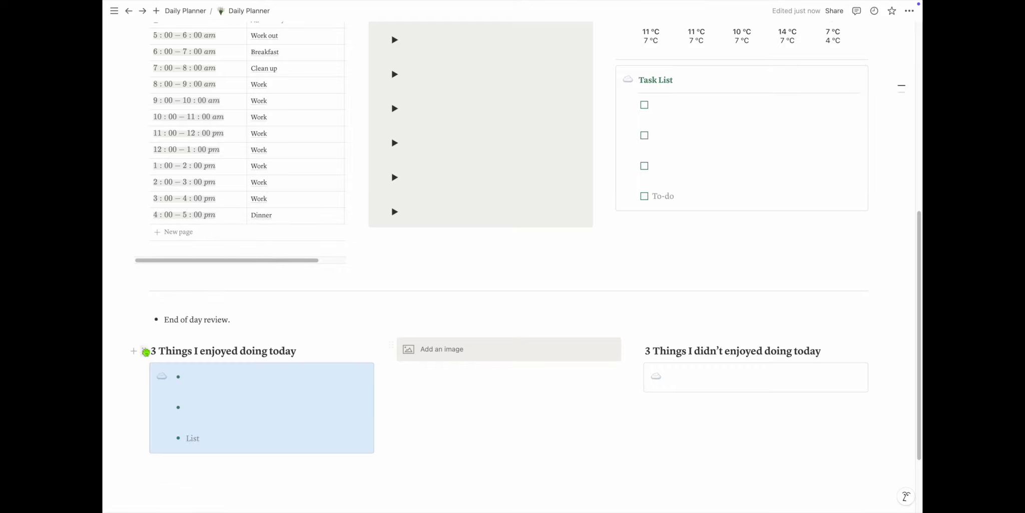
{"action": "left_click", "coordinate": [146, 352]}
{"action": "mouse_move", "coordinate": [186, 420]}
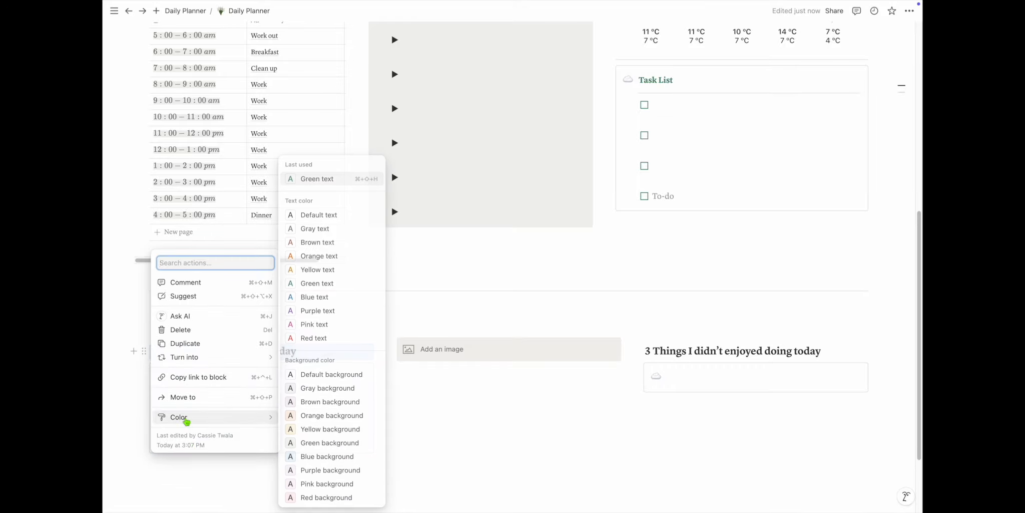
{"action": "left_click", "coordinate": [343, 390]}
{"action": "left_click", "coordinate": [453, 473]}
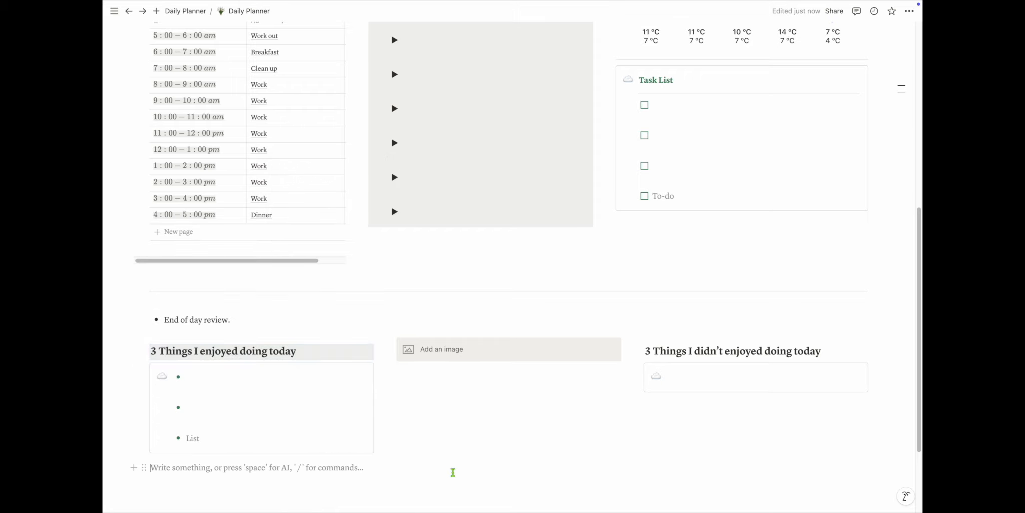
Insert a blank line between the "3 Things I enjoyed doing today" heading and its callout.
{"action": "scroll", "coordinate": [462, 492], "scroll_direction": "down", "scroll_amount": 3}
{"action": "left_click", "coordinate": [314, 278]}
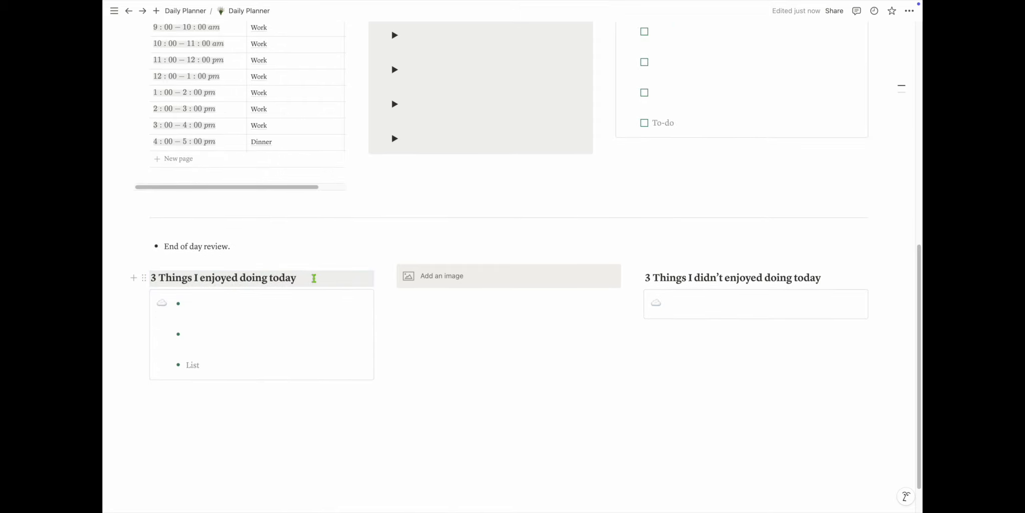
{"action": "key", "text": "Return"}
{"action": "left_click", "coordinate": [196, 413]}
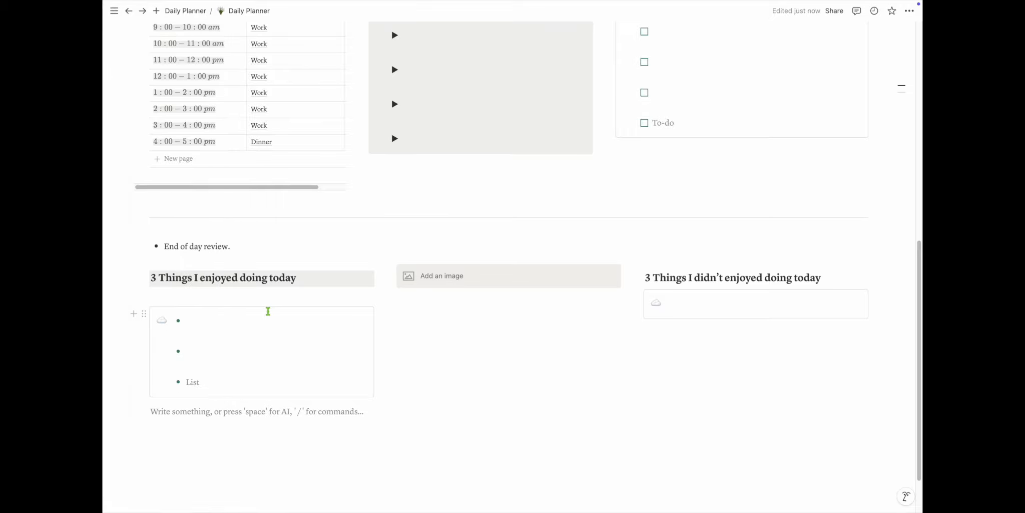
Replace the third column's empty callout with a duplicate of the bulleted callout from the first column.
{"action": "left_click", "coordinate": [144, 316]}
{"action": "left_click", "coordinate": [201, 297]}
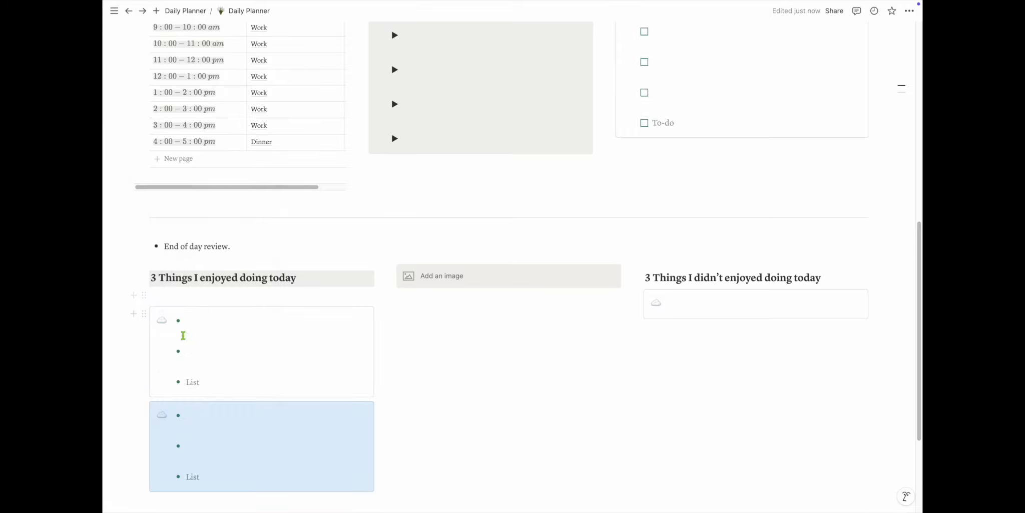
{"action": "left_click_drag", "start_coordinate": [144, 408], "coordinate": [680, 286]}
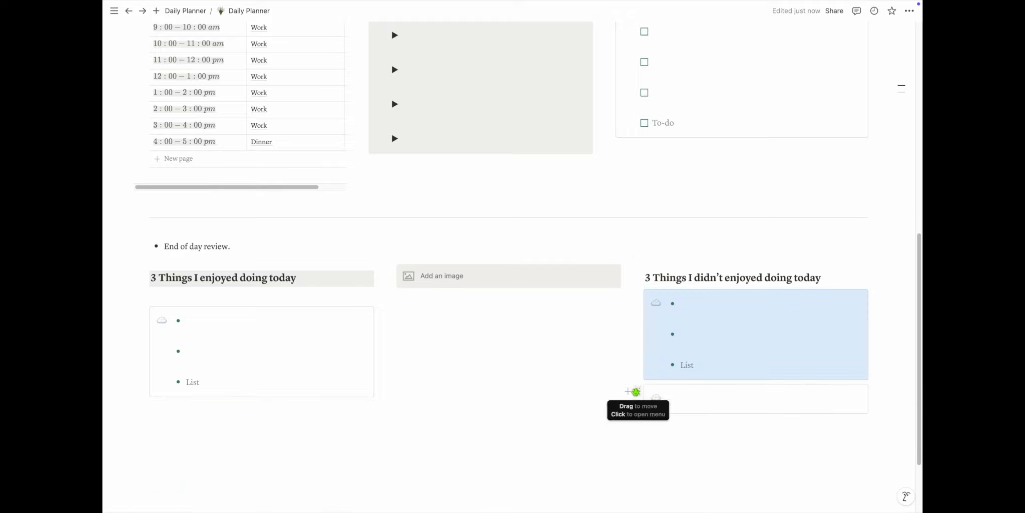
{"action": "left_click", "coordinate": [637, 391]}
{"action": "left_click", "coordinate": [548, 361]}
Add the Heading 3 title "Challenges I faced during the day" beneath the first column's callout.
{"action": "left_click", "coordinate": [176, 408]}
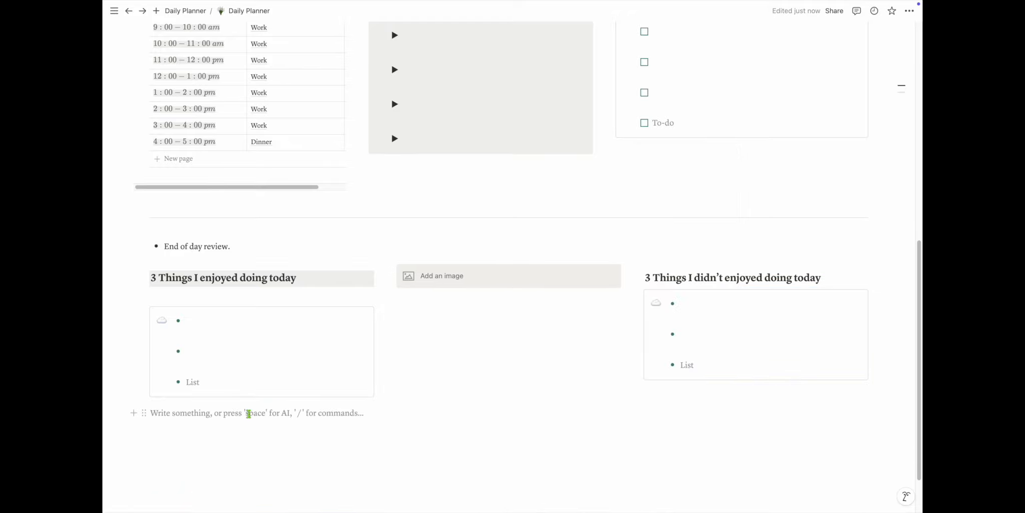
{"action": "type", "text": "Challenges I faced during the day"}
{"action": "left_click", "coordinate": [145, 413]}
{"action": "mouse_move", "coordinate": [186, 411]}
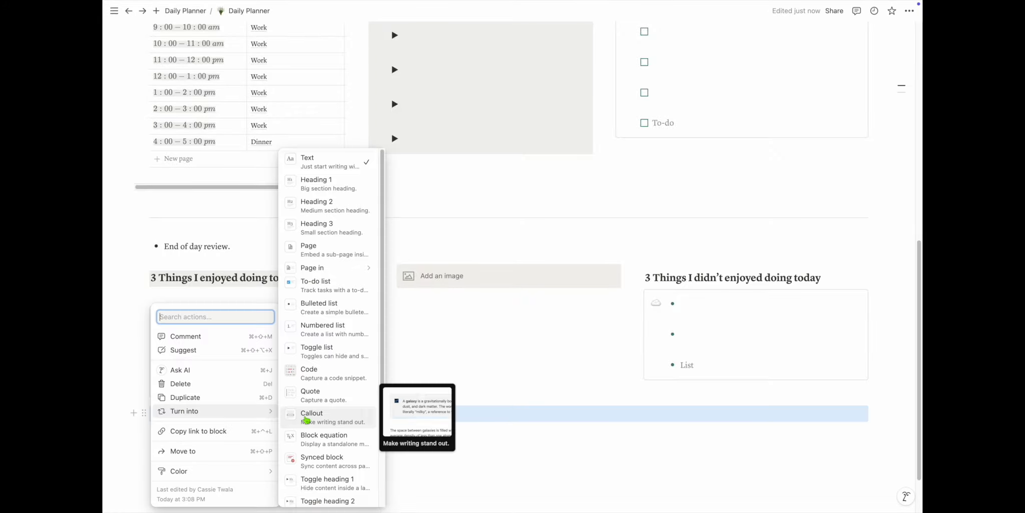
{"action": "left_click", "coordinate": [316, 224]}
{"action": "left_click_drag", "start_coordinate": [143, 419], "coordinate": [152, 401]}
Duplicate the first column's bulleted callout and place the copy beneath the Challenges heading.
{"action": "left_click", "coordinate": [144, 317]}
{"action": "left_click", "coordinate": [186, 309]}
{"action": "scroll", "coordinate": [185, 321], "scroll_direction": "down", "scroll_amount": 3}
{"action": "left_click_drag", "start_coordinate": [144, 244], "coordinate": [201, 366]}
Give the Challenges heading and the "3 Things I didn't enjoyed doing today" heading a Gray background with a blank line beneath each.
{"action": "left_click", "coordinate": [144, 250]}
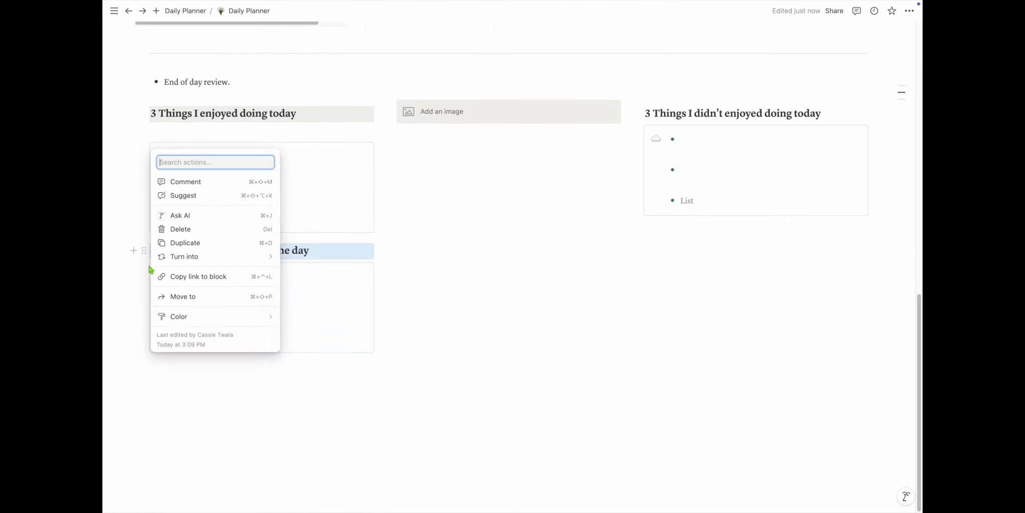
{"action": "left_click", "coordinate": [342, 371]}
{"action": "left_click", "coordinate": [330, 251]}
{"action": "key", "text": "Return"}
{"action": "left_click_drag", "start_coordinate": [639, 112], "coordinate": [830, 112]}
Add "Changes I would like to make" beneath the third column's callout as a Heading 3 with Gray background.
{"action": "left_click", "coordinate": [667, 239]}
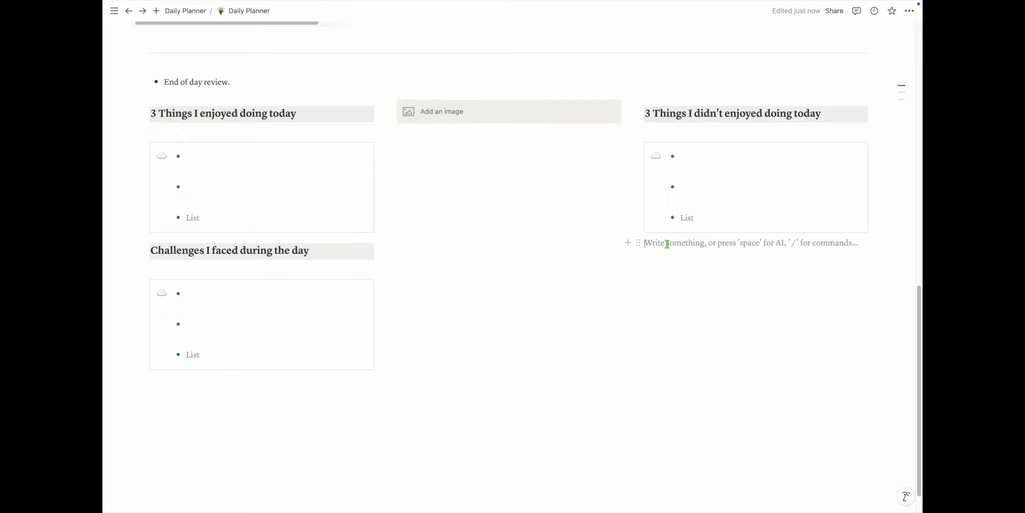
{"action": "type", "text": "Changes I would like to make"}
{"action": "left_click", "coordinate": [639, 243]}
{"action": "mouse_move", "coordinate": [601, 188]}
{"action": "left_click", "coordinate": [686, 235]}
{"action": "left_click", "coordinate": [639, 250]}
{"action": "left_click", "coordinate": [694, 370]}
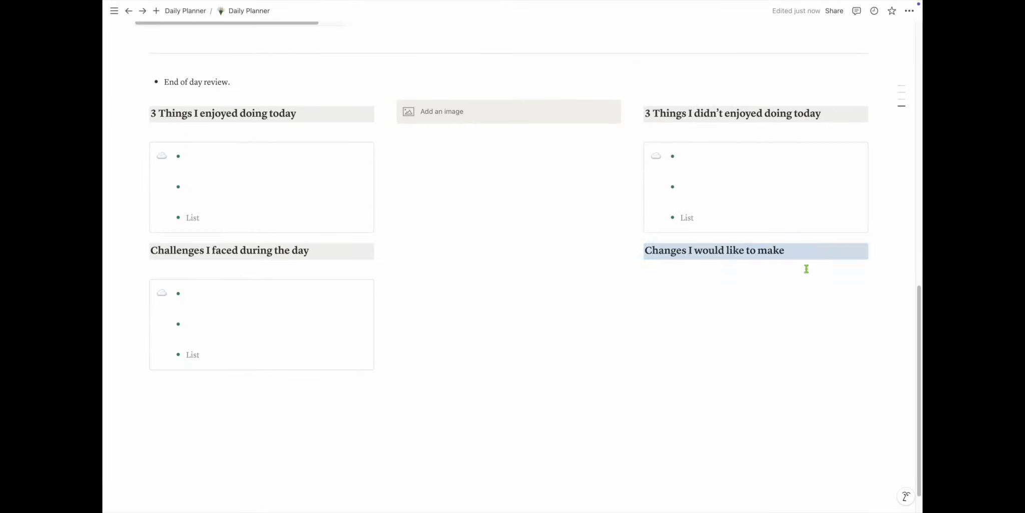
Duplicate the third column's bulleted callout beneath the Changes heading and insert a blank line between them.
{"action": "left_click", "coordinate": [805, 267]}
{"action": "left_click", "coordinate": [638, 149]}
{"action": "left_click", "coordinate": [595, 143]}
{"action": "left_click_drag", "start_coordinate": [691, 254], "coordinate": [677, 355]}
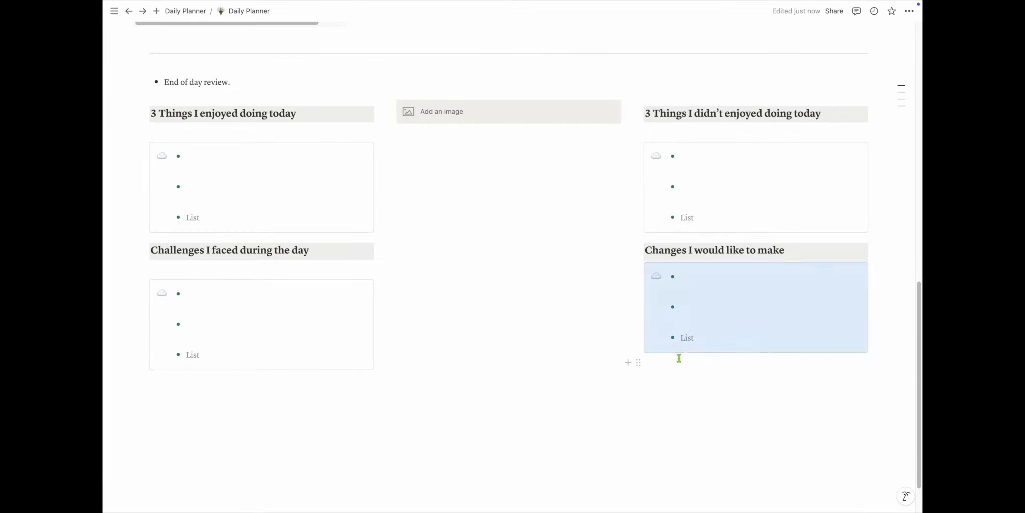
{"action": "left_click", "coordinate": [787, 255]}
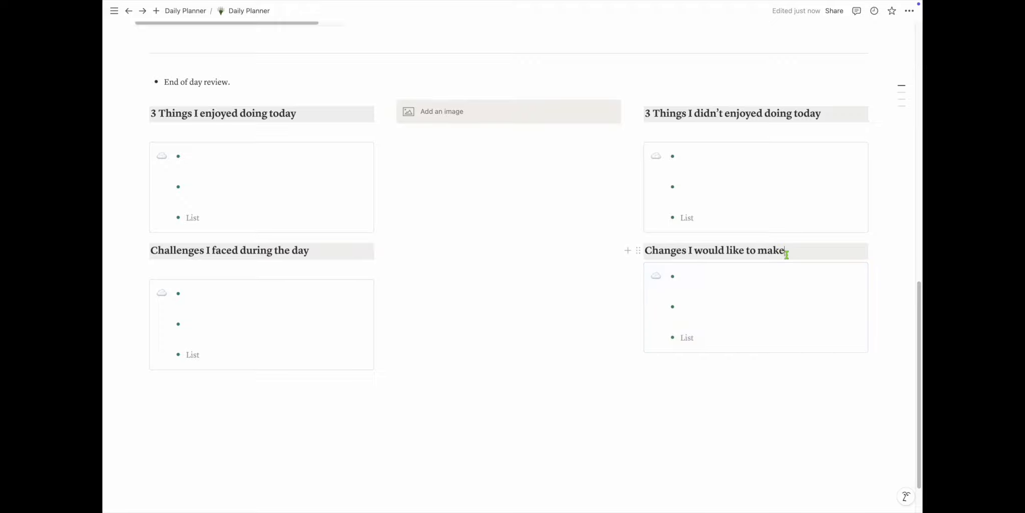
{"action": "key", "text": "Return"}
Move the "End of day review." text above the image block in the second column and turn it into Heading 3.
{"action": "left_click", "coordinate": [468, 389]}
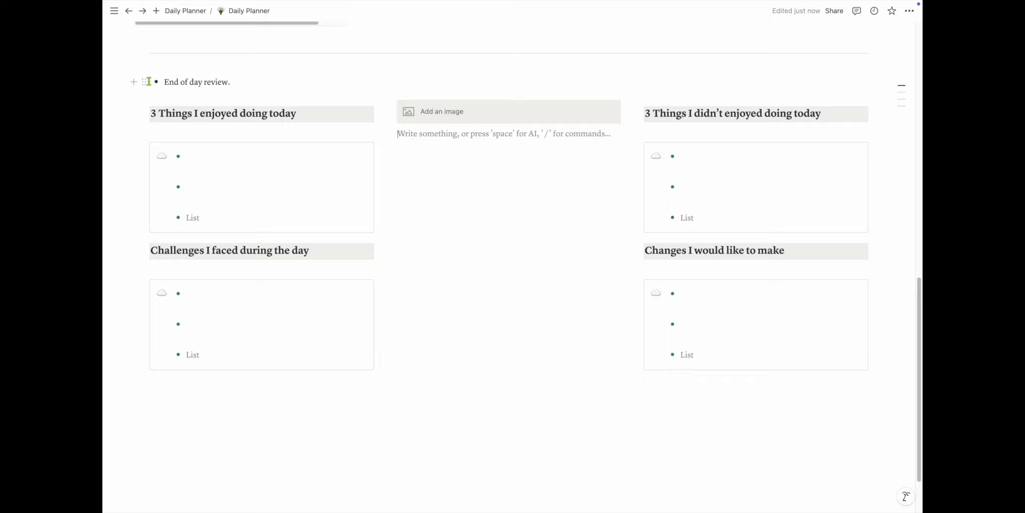
{"action": "left_click_drag", "start_coordinate": [147, 81], "coordinate": [403, 90]}
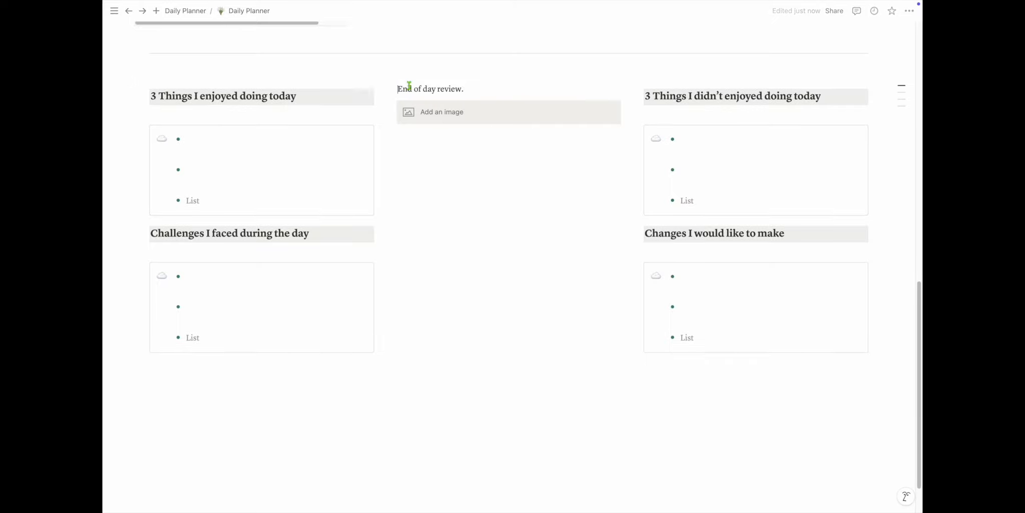
{"action": "left_click", "coordinate": [391, 88]}
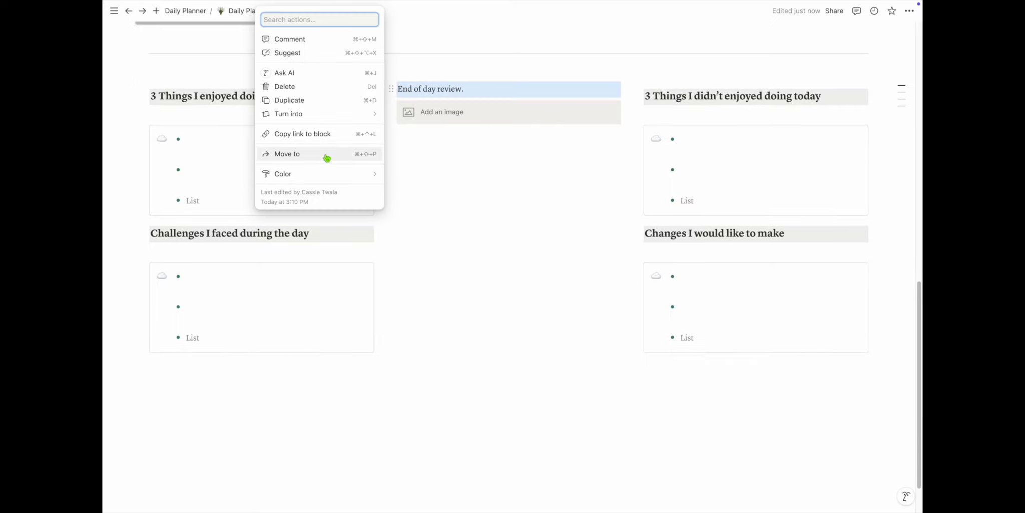
{"action": "mouse_move", "coordinate": [327, 113]}
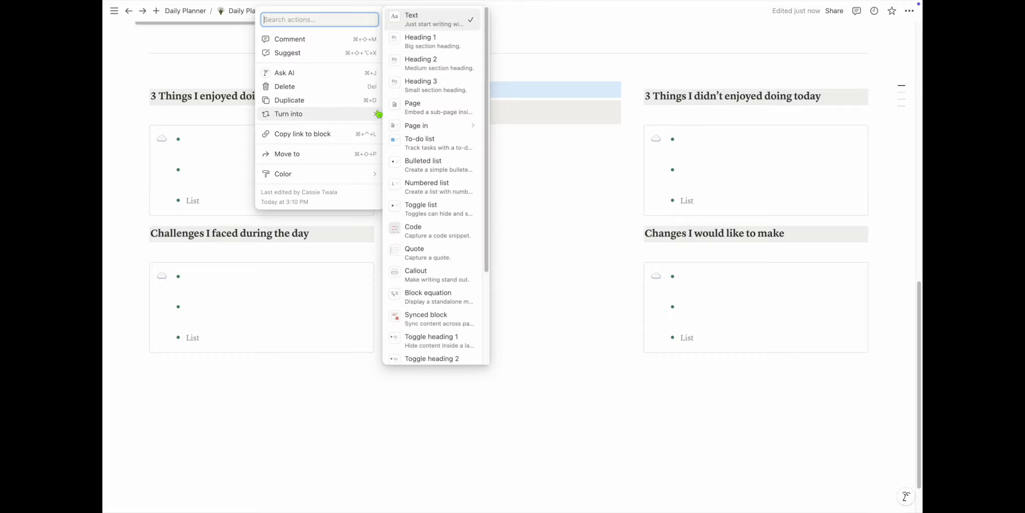
{"action": "left_click", "coordinate": [453, 86]}
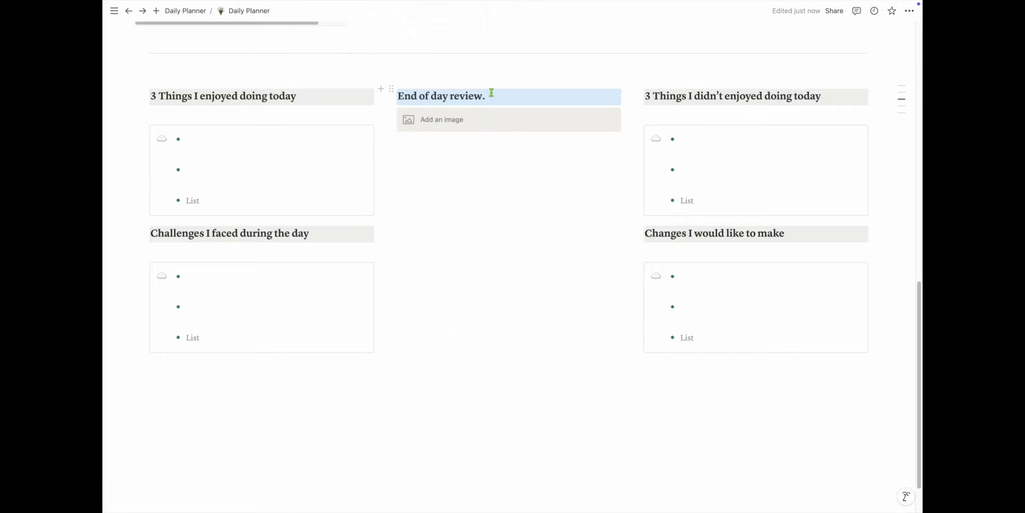
Indent the "End of day review" heading towards the column's centre, without its full stop, and turn it into an inline equation.
{"action": "left_click", "coordinate": [399, 95]}
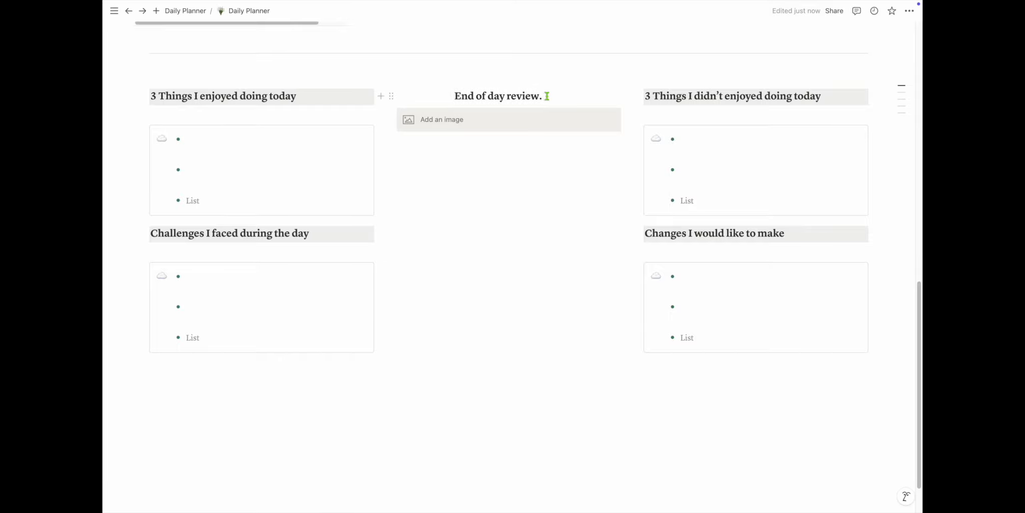
{"action": "key", "text": "BackSpace"}
{"action": "double_click", "coordinate": [520, 98]}
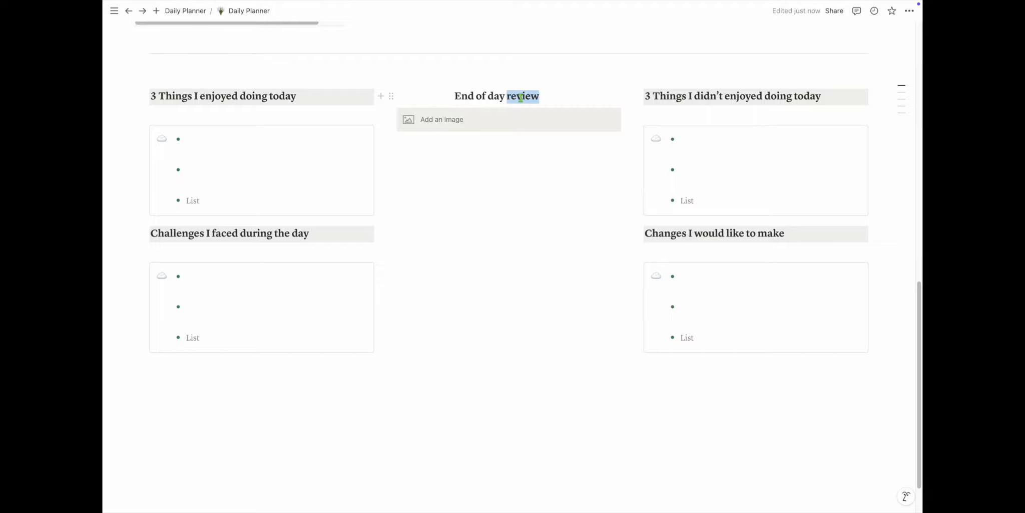
{"action": "left_click", "coordinate": [520, 98]}
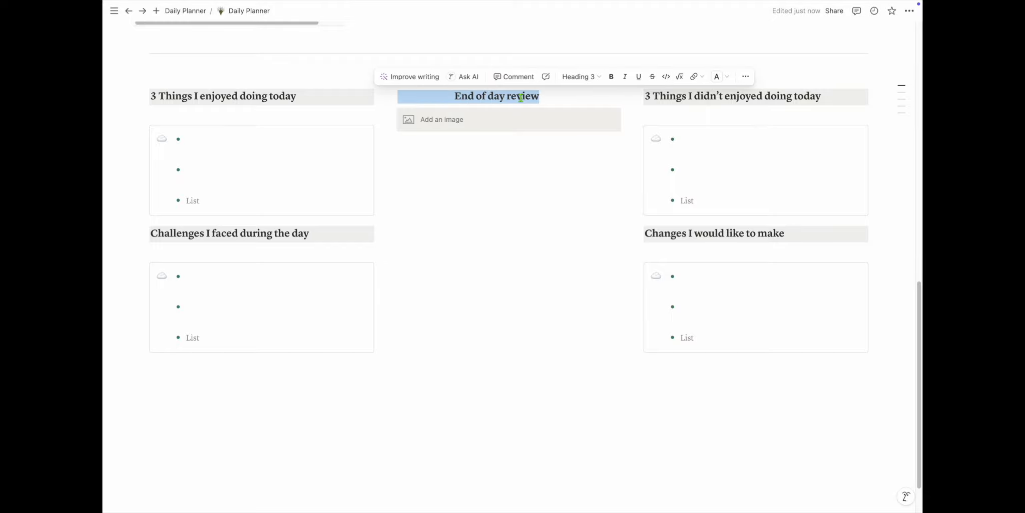
{"action": "left_click", "coordinate": [680, 76]}
{"action": "left_click", "coordinate": [456, 114]}
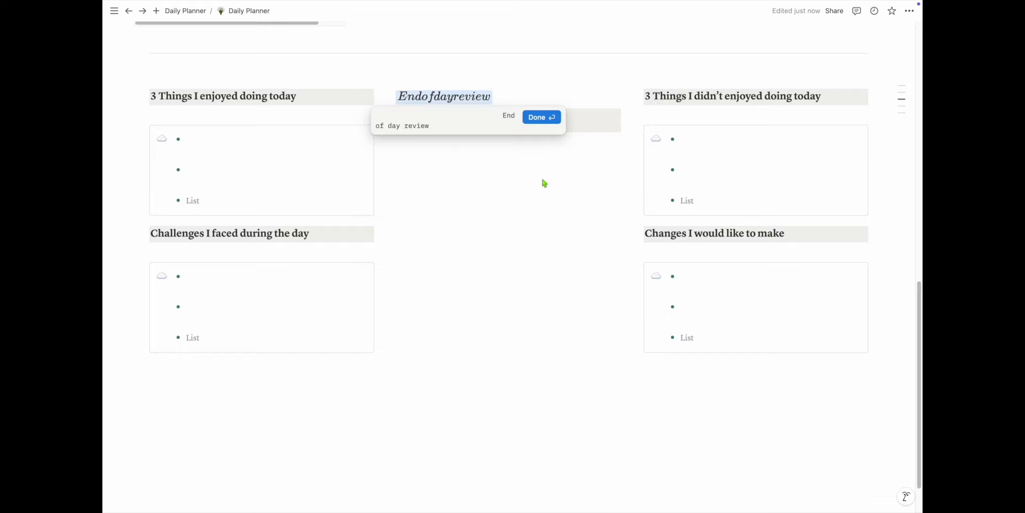
Insert a ~ after "End", "of" and "day" in the heading's equation to space the words.
{"action": "type", "text": "~"}
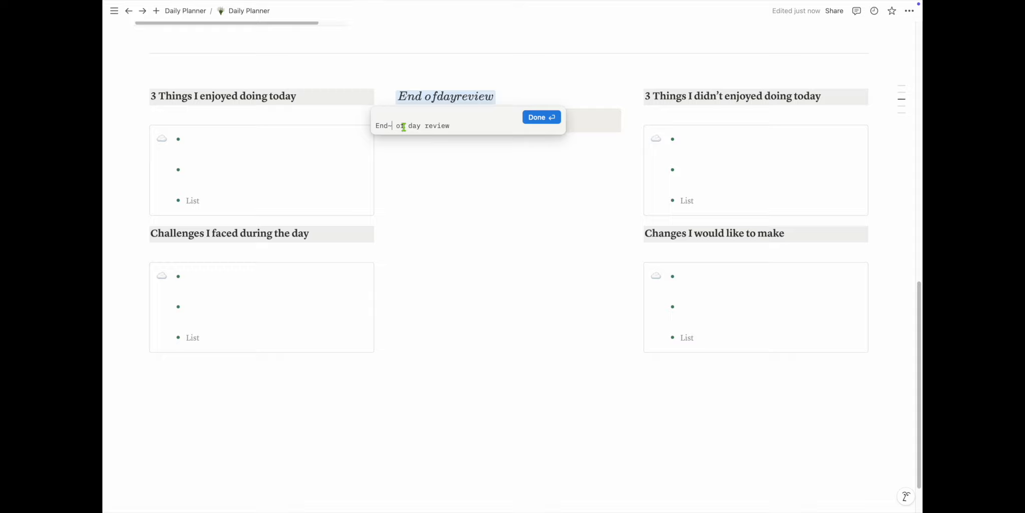
{"action": "type", "text": "~"}
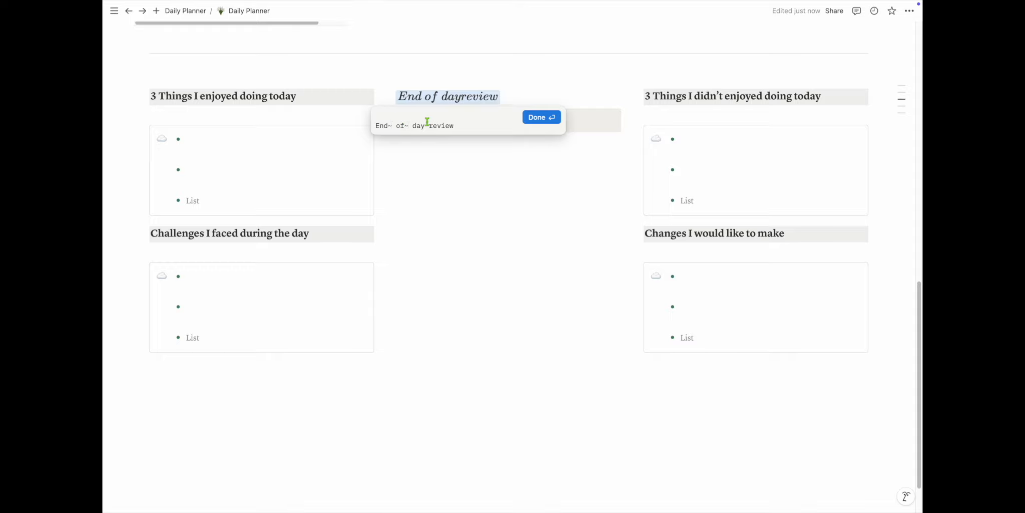
{"action": "type", "text": "~"}
{"action": "left_click", "coordinate": [538, 120]}
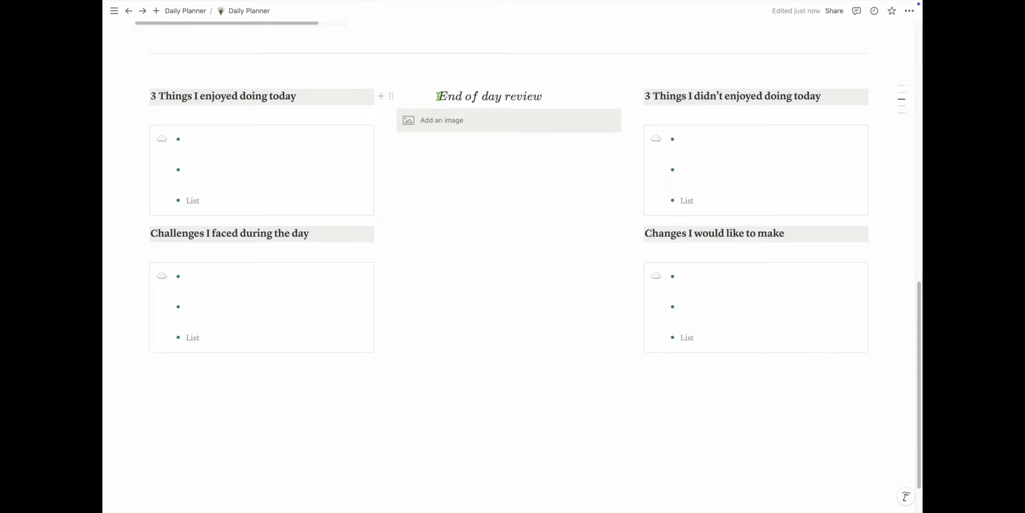
Add the "leaves fluttering in wind" emoji in front of the "End of day review" equation.
{"action": "key", "text": "ctrl+super+space"}
{"action": "left_click", "coordinate": [798, 93]}
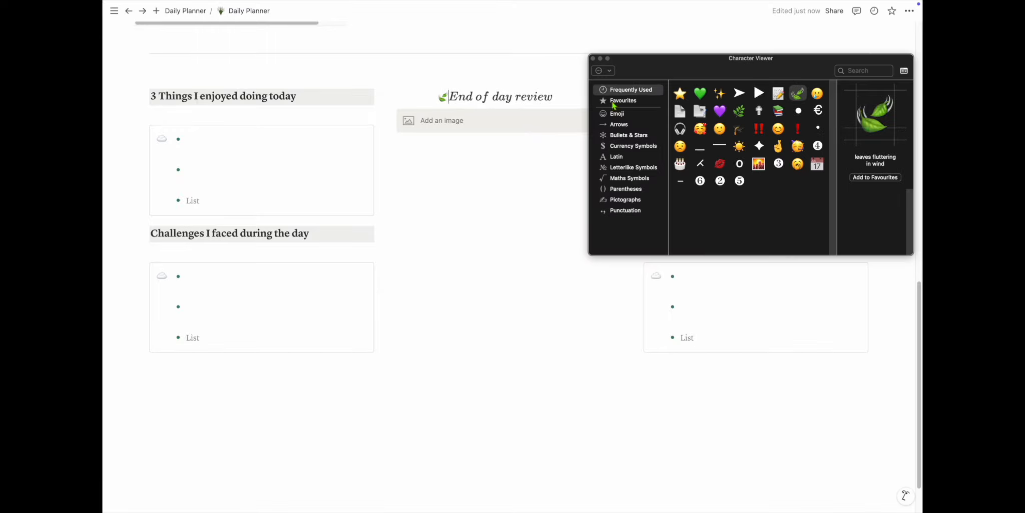
{"action": "left_click", "coordinate": [594, 59]}
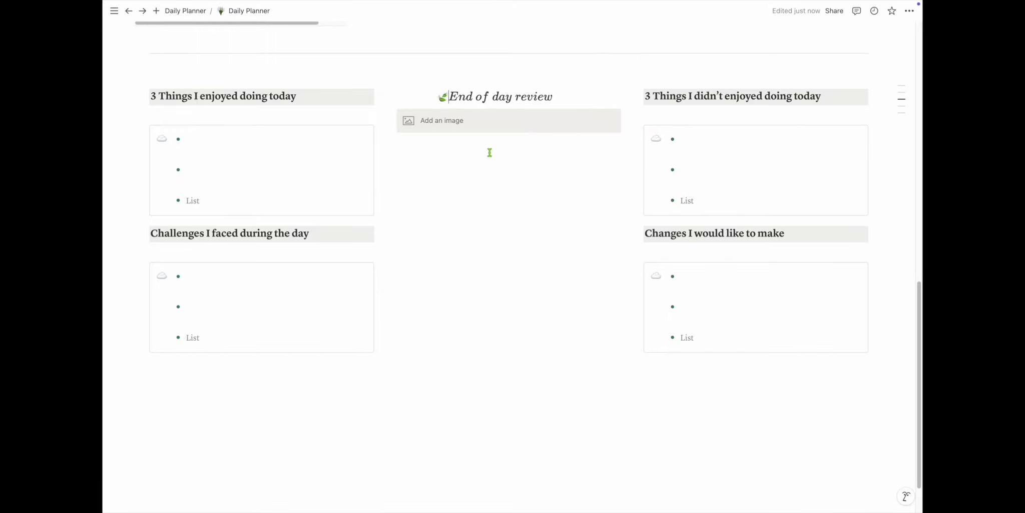
Look through the image block's source options, then switch to Pinterest and copy the image address of the white tulips with the VOGUE wrapping.
{"action": "left_click", "coordinate": [451, 126]}
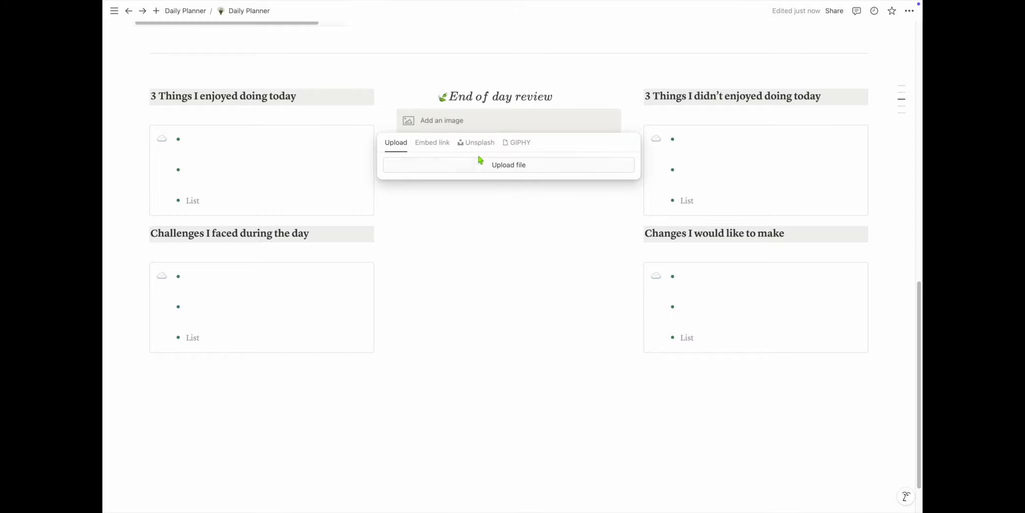
{"action": "left_click", "coordinate": [433, 142]}
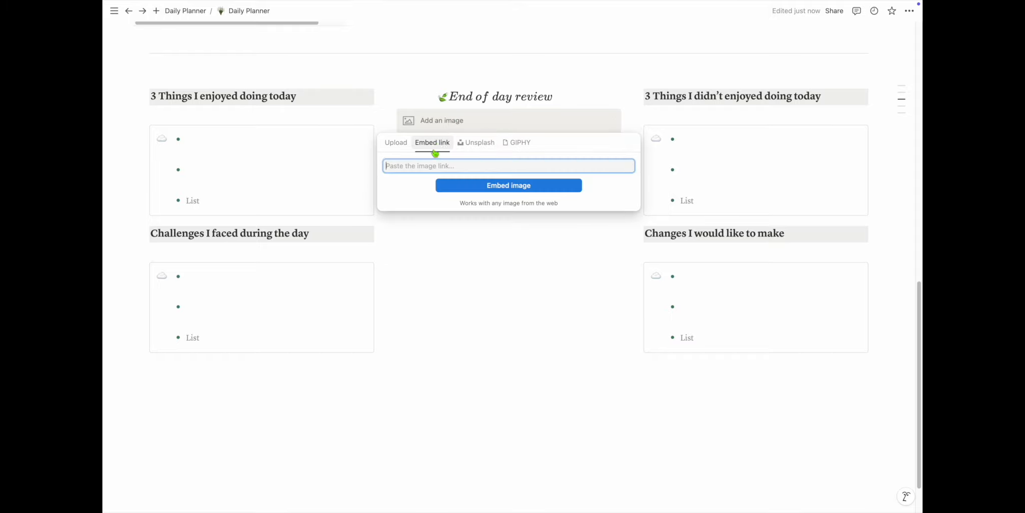
{"action": "left_click", "coordinate": [479, 142]}
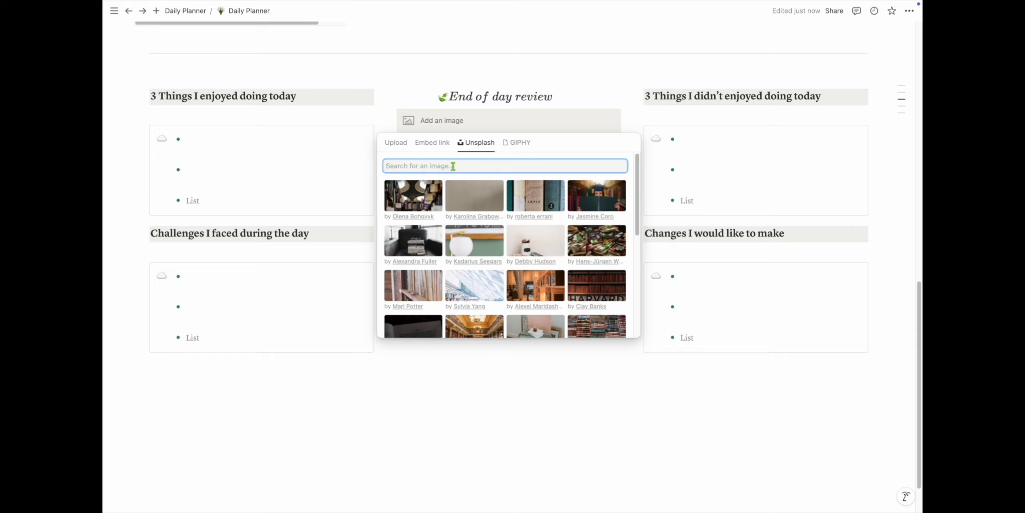
{"action": "key", "text": "ctrl+Left"}
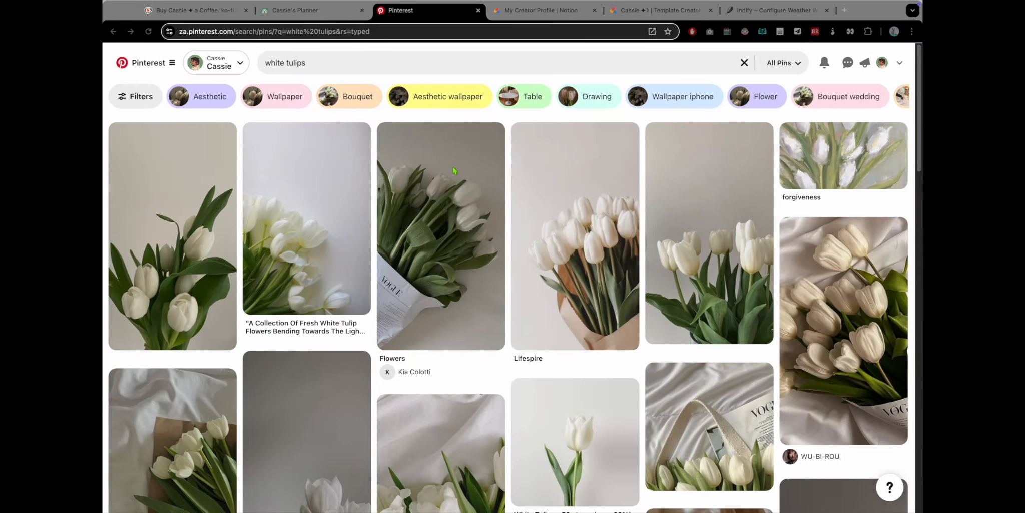
{"action": "left_click", "coordinate": [432, 248]}
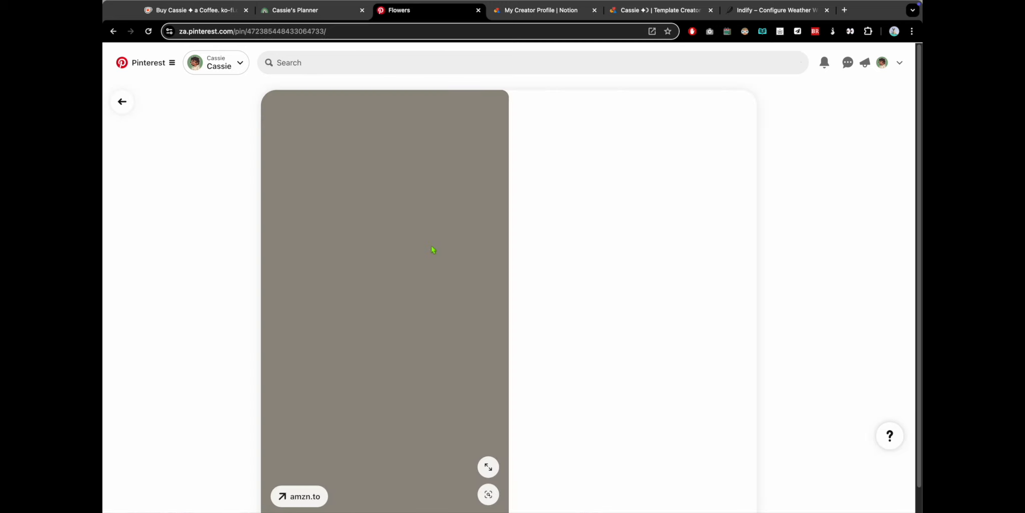
{"action": "right_click", "coordinate": [375, 239]}
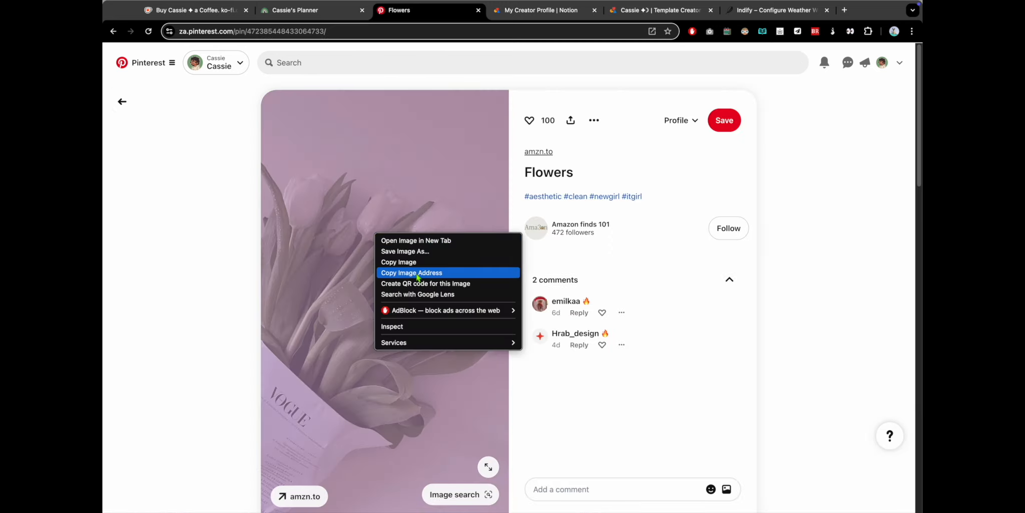
{"action": "left_click", "coordinate": [417, 271]}
Return to Notion and embed the copied tulip image link in the image block beneath the "End of day review" heading.
{"action": "key", "text": "ctrl+Right"}
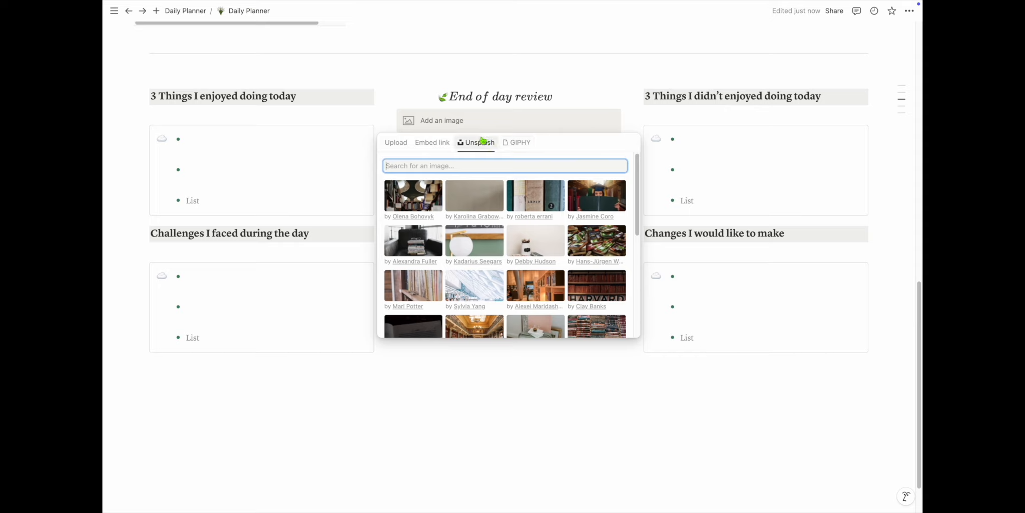
{"action": "left_click", "coordinate": [433, 143]}
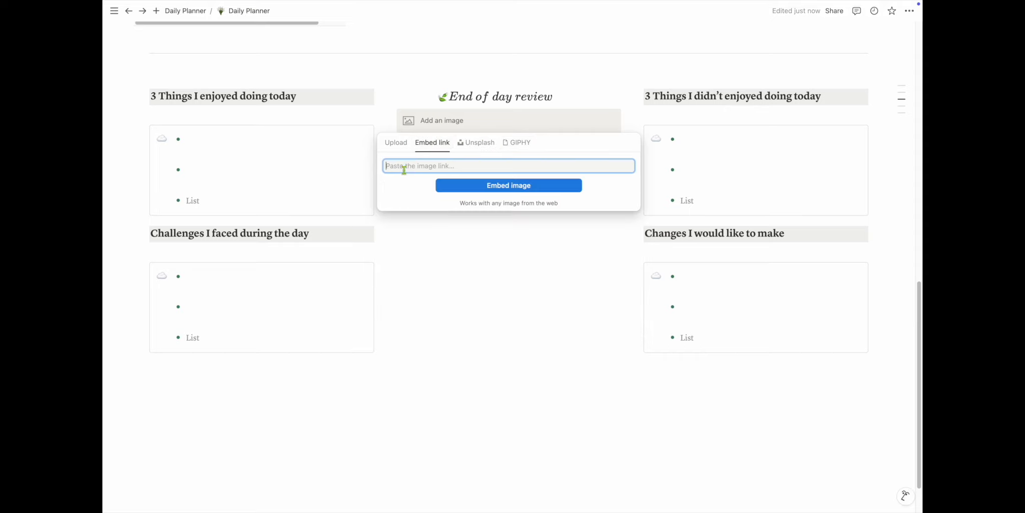
{"action": "key", "text": "ctrl+v"}
{"action": "left_click", "coordinate": [474, 189]}
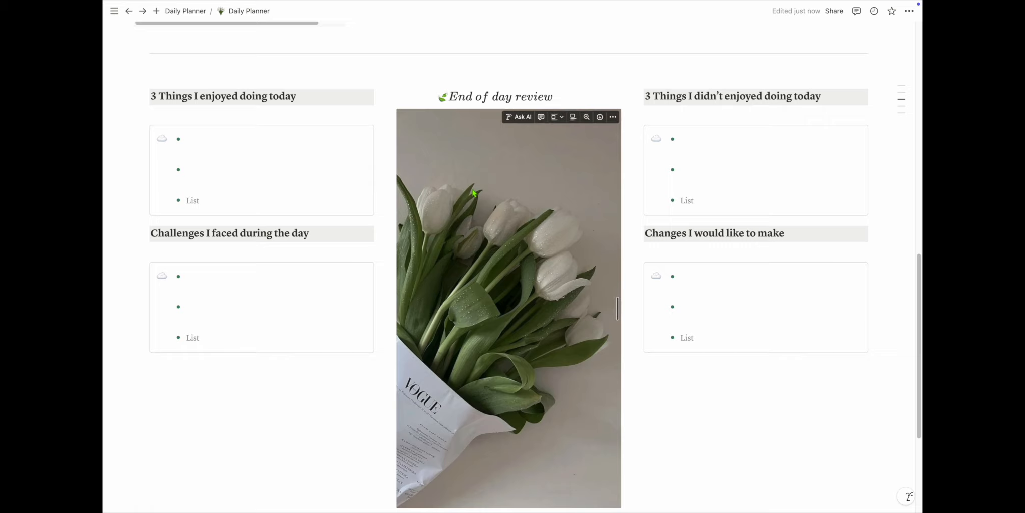
Try a smaller tulip image with a wider first column and a narrower middle column.
{"action": "scroll", "coordinate": [626, 300], "scroll_direction": "up", "scroll_amount": 3}
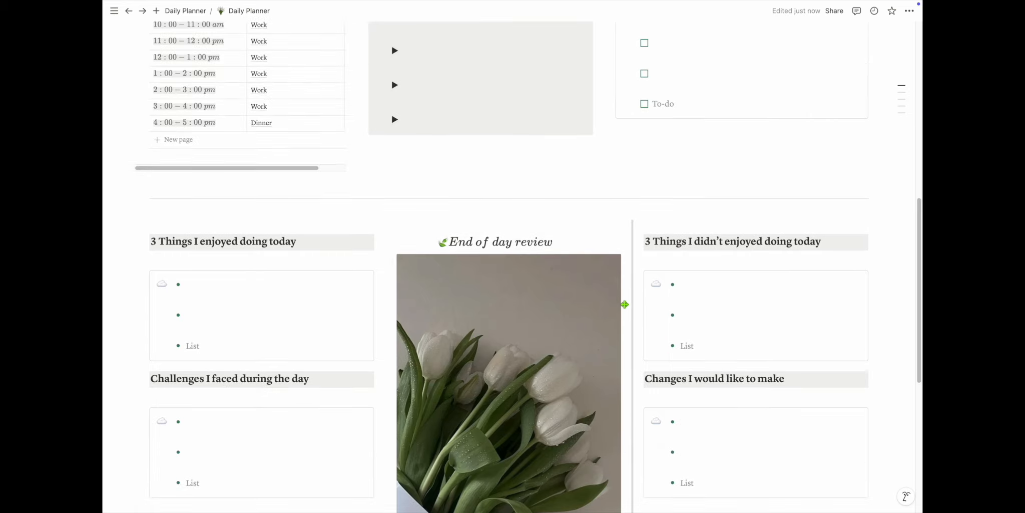
{"action": "scroll", "coordinate": [628, 299], "scroll_direction": "down", "scroll_amount": 3}
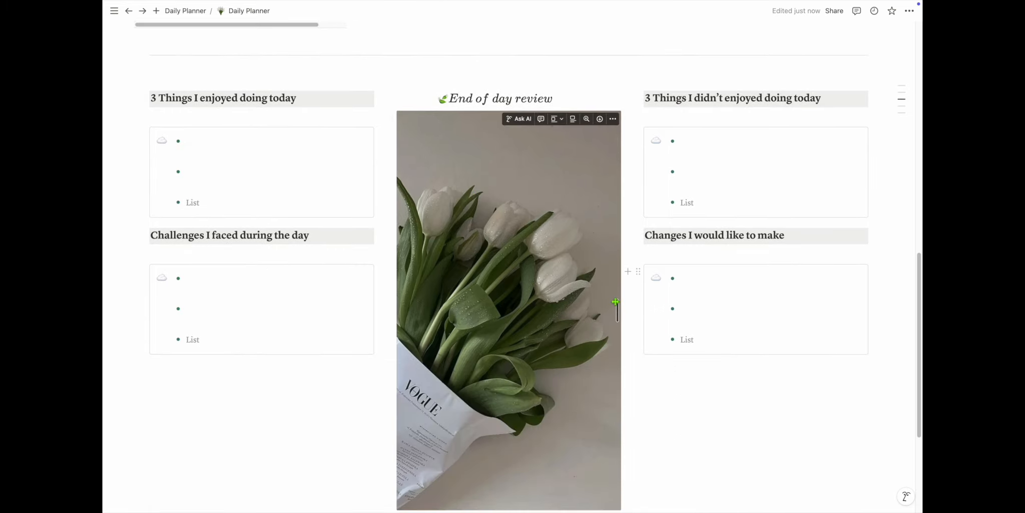
{"action": "left_click_drag", "start_coordinate": [615, 301], "coordinate": [532, 150]}
{"action": "left_click_drag", "start_coordinate": [387, 184], "coordinate": [443, 185]}
{"action": "left_click_drag", "start_coordinate": [635, 203], "coordinate": [618, 268]}
Add a blank line above the "Challenges I faced during the day" and "Changes I would like to make" headings.
{"action": "left_click", "coordinate": [133, 116]}
{"action": "left_click", "coordinate": [134, 116]}
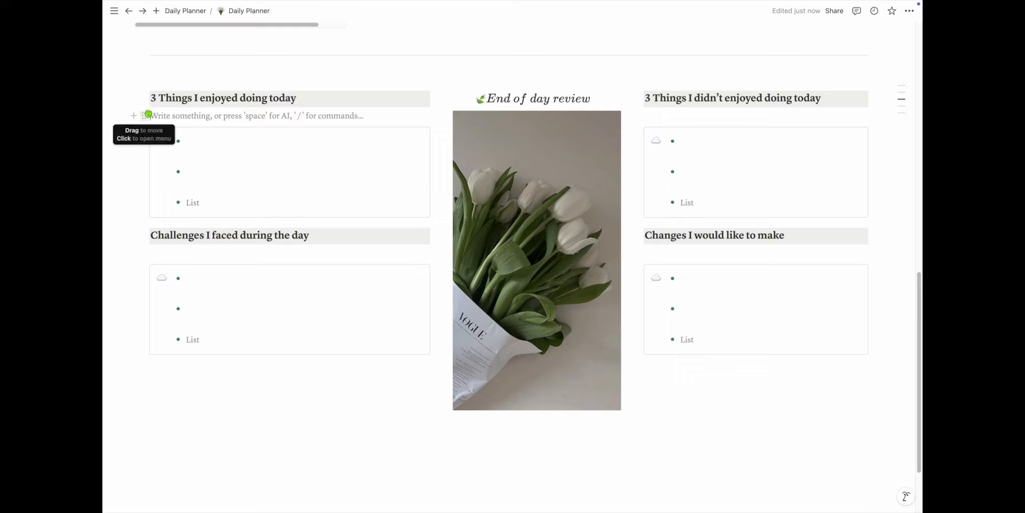
{"action": "key", "text": "Return"}
{"action": "left_click_drag", "start_coordinate": [145, 133], "coordinate": [652, 217]}
{"action": "left_click", "coordinate": [346, 232]}
{"action": "key", "text": "Return"}
Narrow the first column again so the middle column and its tulip image regain their earlier width.
{"action": "left_click_drag", "start_coordinate": [446, 210], "coordinate": [424, 205]}
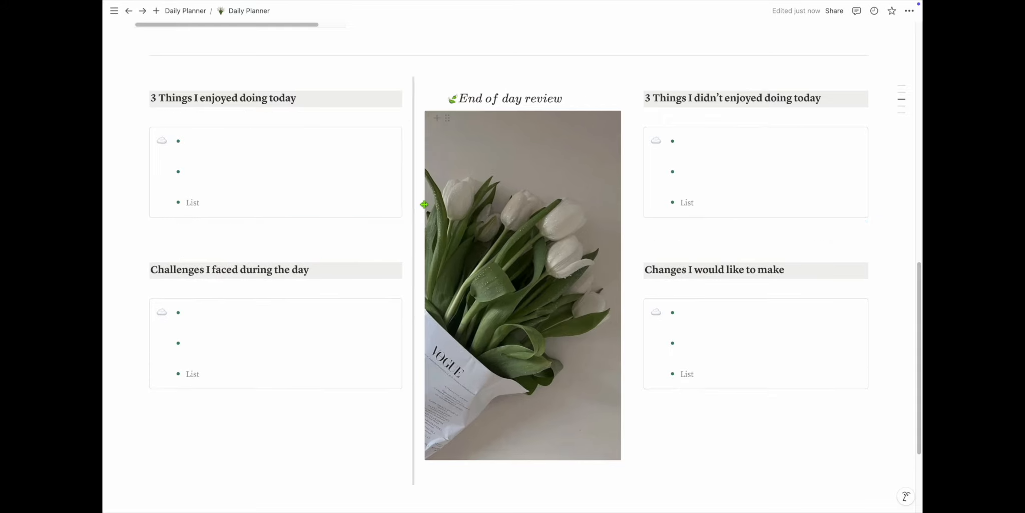
{"action": "left_click_drag", "start_coordinate": [632, 231], "coordinate": [610, 231]}
{"action": "left_click_drag", "start_coordinate": [412, 195], "coordinate": [381, 193]}
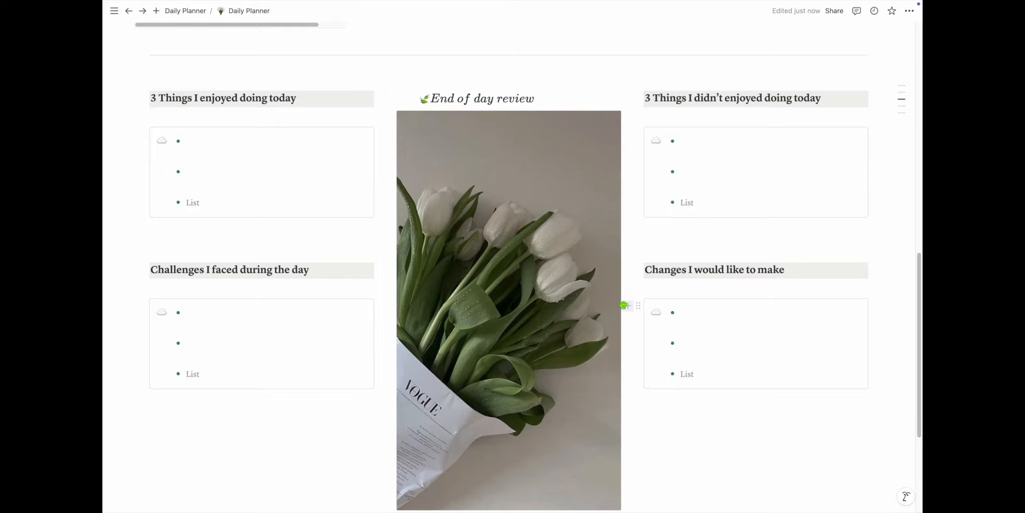
Shrink the tulip image slightly and widen the third column to close the gap beside it.
{"action": "left_click_drag", "start_coordinate": [618, 306], "coordinate": [582, 286]}
{"action": "left_click", "coordinate": [381, 228]}
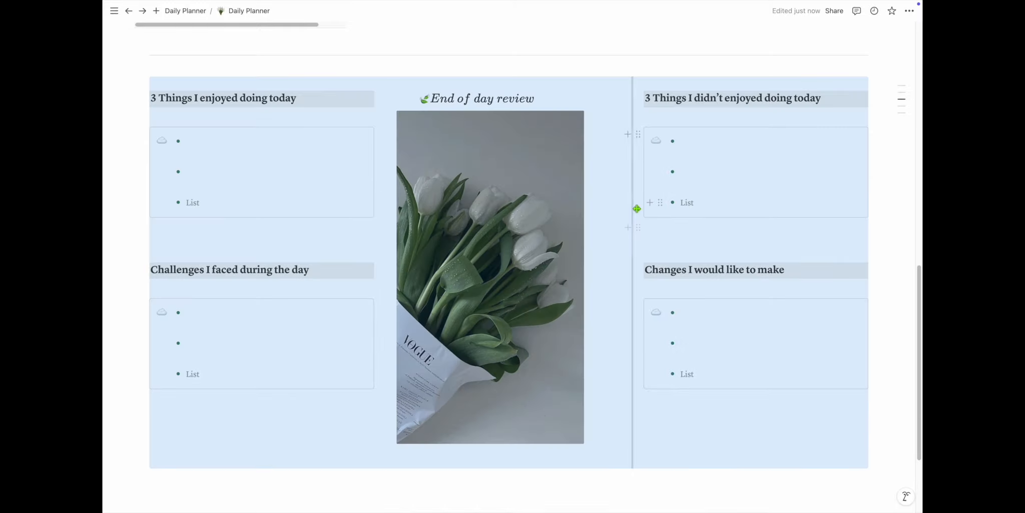
{"action": "left_click_drag", "start_coordinate": [635, 208], "coordinate": [607, 210]}
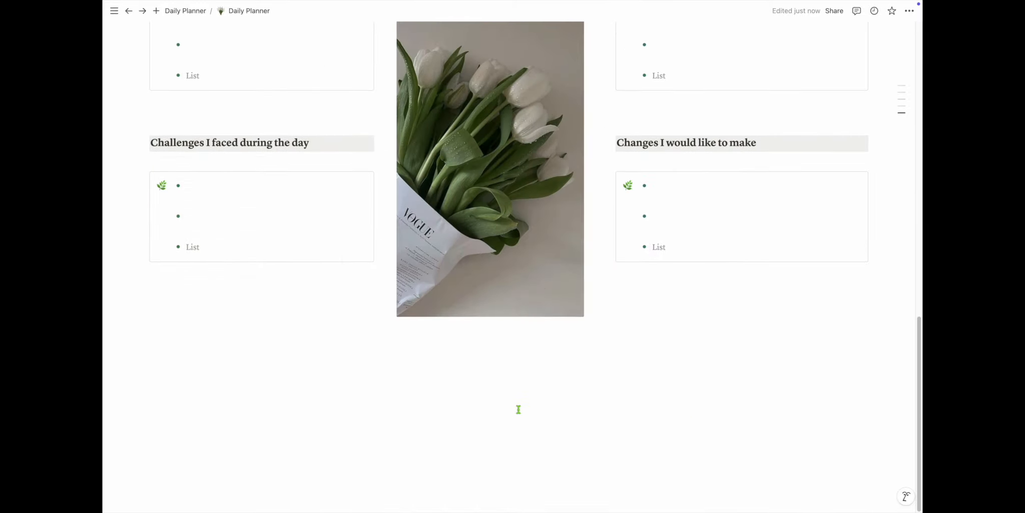
Review the whole Daily Planner layout, from the end-of-day review section up to the page cover.
{"action": "left_click", "coordinate": [519, 410]}
{"action": "scroll", "coordinate": [519, 408], "scroll_direction": "up", "scroll_amount": 15}
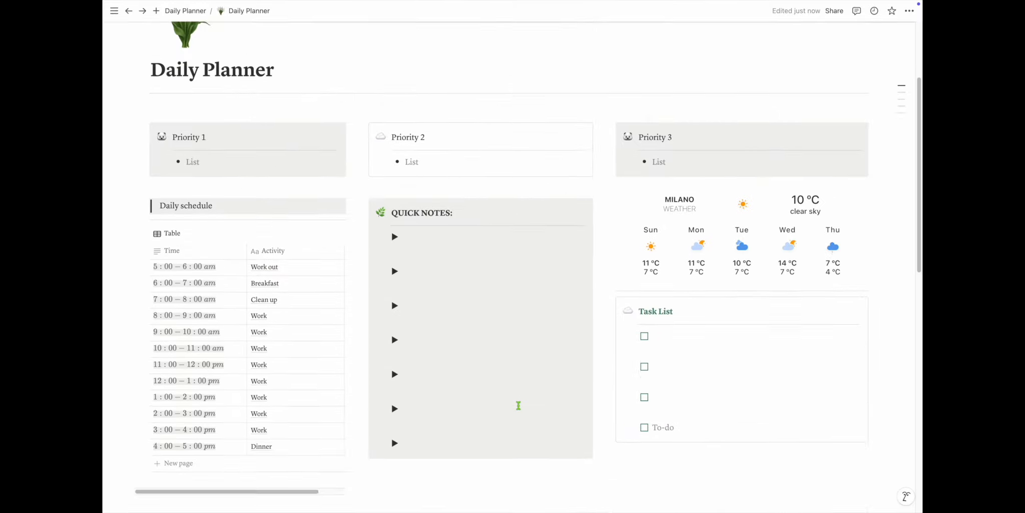
{"action": "scroll", "coordinate": [581, 250], "scroll_direction": "down", "scroll_amount": 15}
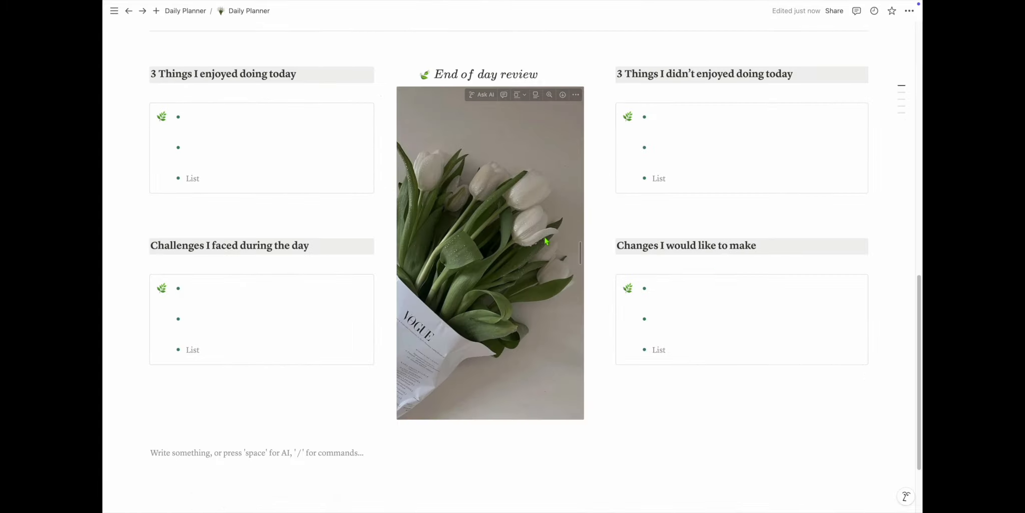
{"action": "scroll", "coordinate": [581, 309], "scroll_direction": "up", "scroll_amount": 7}
{"action": "scroll", "coordinate": [581, 310], "scroll_direction": "up", "scroll_amount": 10}
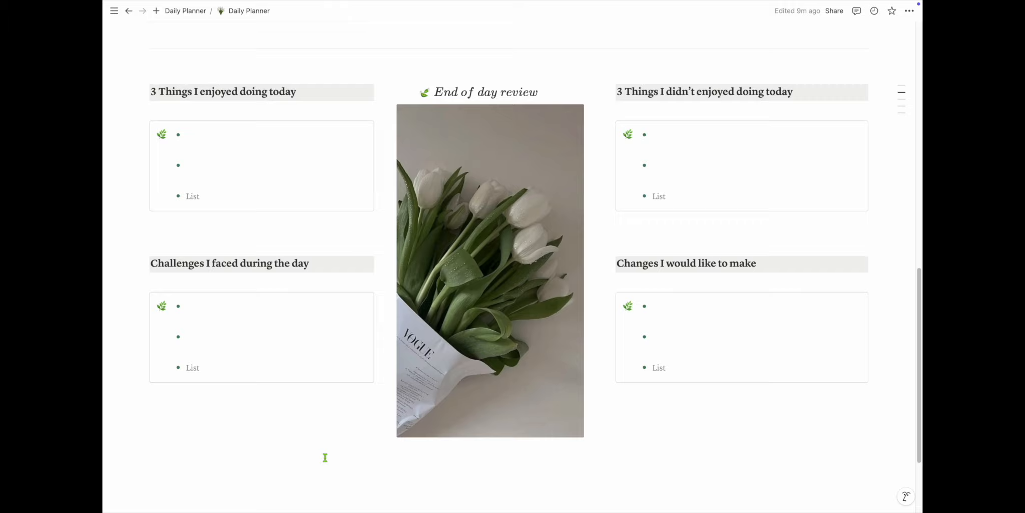
{"action": "scroll", "coordinate": [325, 455], "scroll_direction": "up", "scroll_amount": 10}
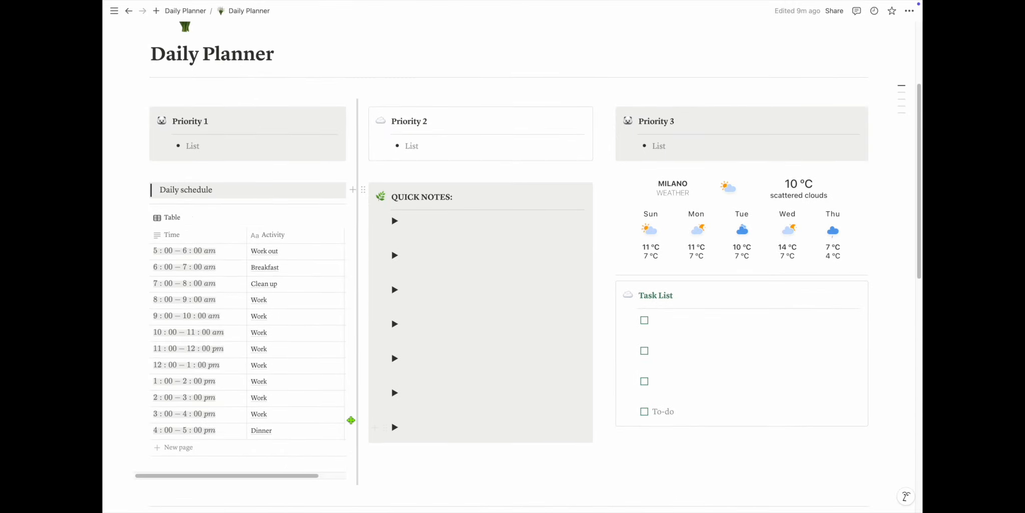
{"action": "scroll", "coordinate": [346, 419], "scroll_direction": "up", "scroll_amount": 3}
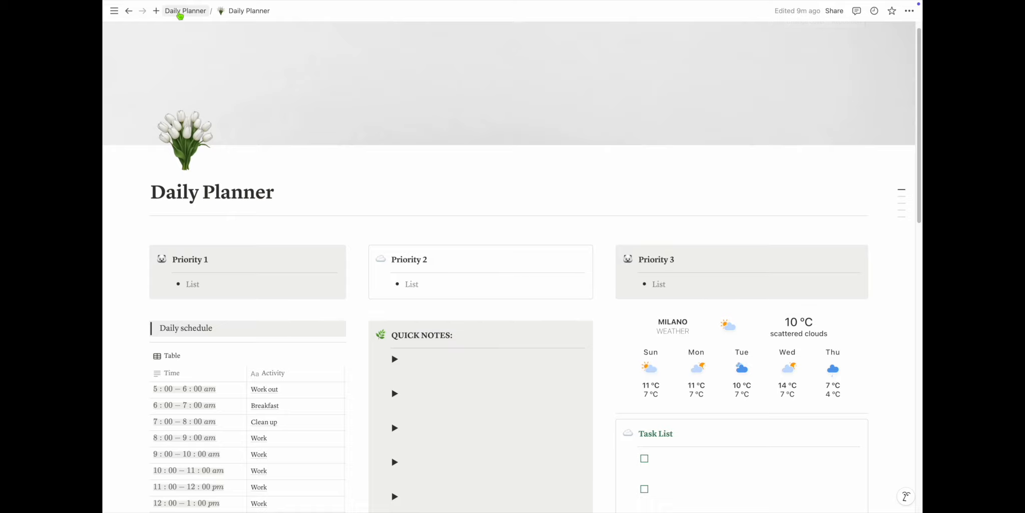
Open the parent Daily Planner page and set it to full width.
{"action": "left_click", "coordinate": [184, 14]}
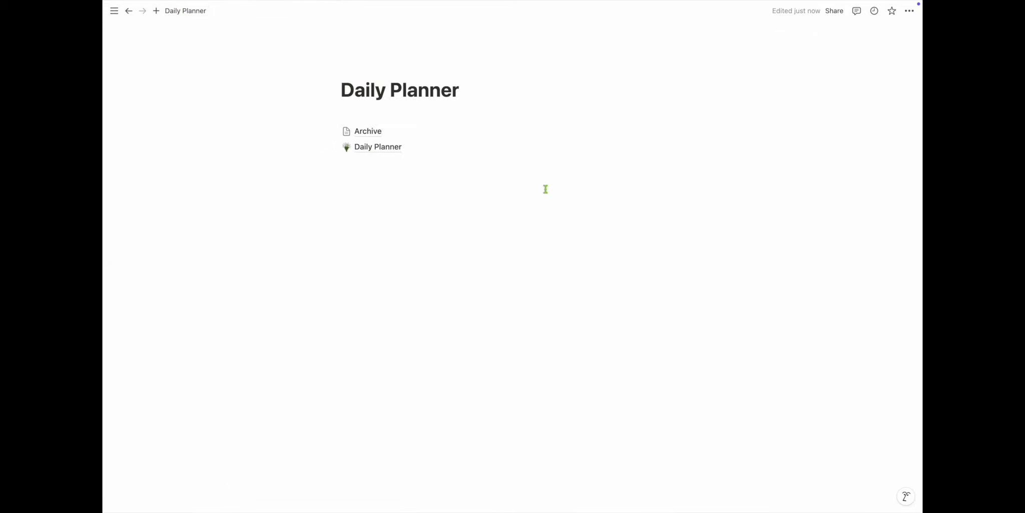
{"action": "left_click", "coordinate": [909, 12]}
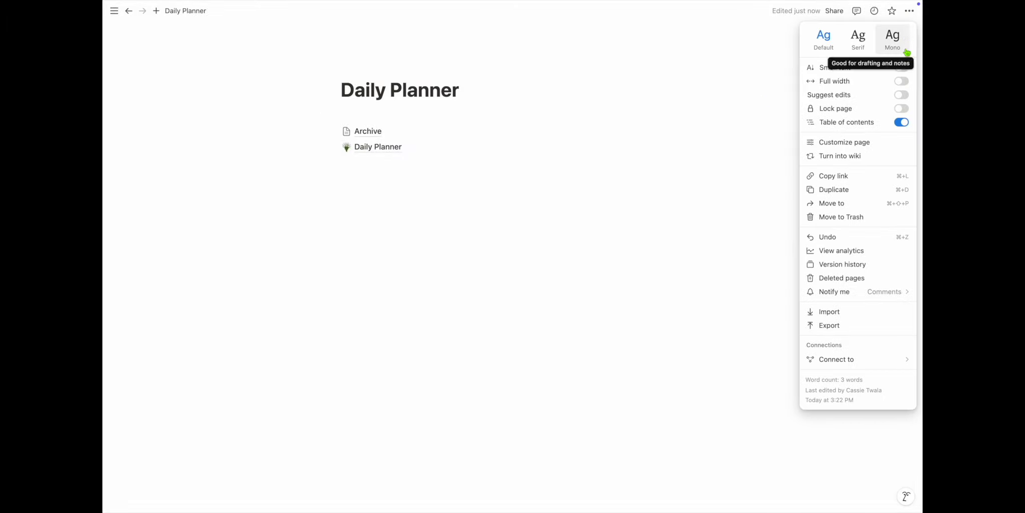
{"action": "left_click", "coordinate": [903, 82]}
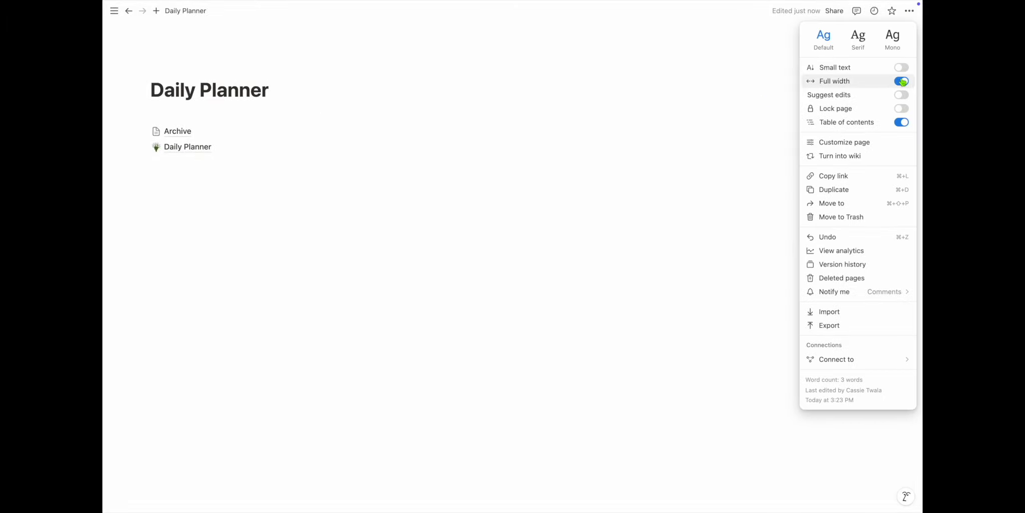
Turn off page discussions in the parent page's customization options, leaving inline comments set to Minimal.
{"action": "left_click", "coordinate": [843, 145]}
{"action": "left_click", "coordinate": [903, 42]}
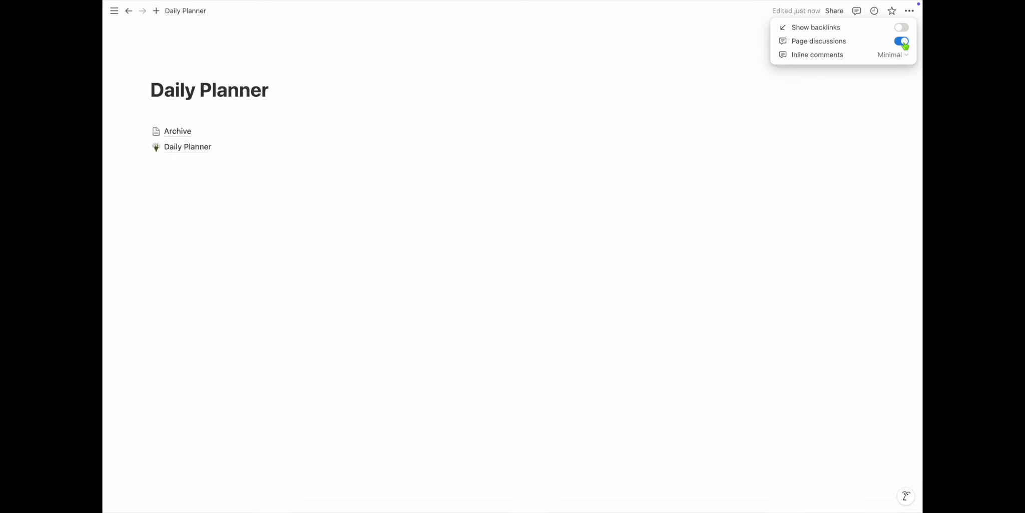
{"action": "left_click", "coordinate": [904, 43]}
{"action": "left_click", "coordinate": [905, 55]}
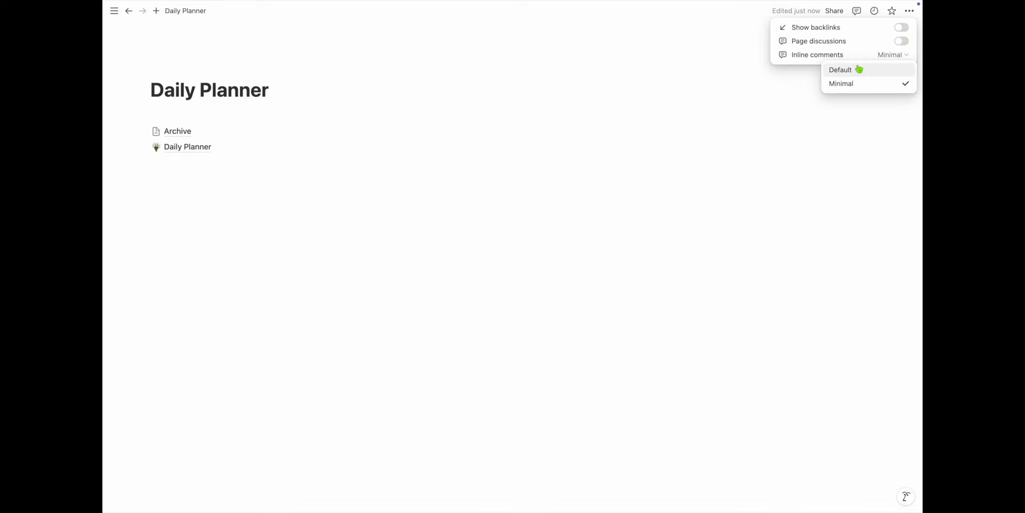
{"action": "left_click", "coordinate": [785, 110]}
{"action": "left_click", "coordinate": [400, 216]}
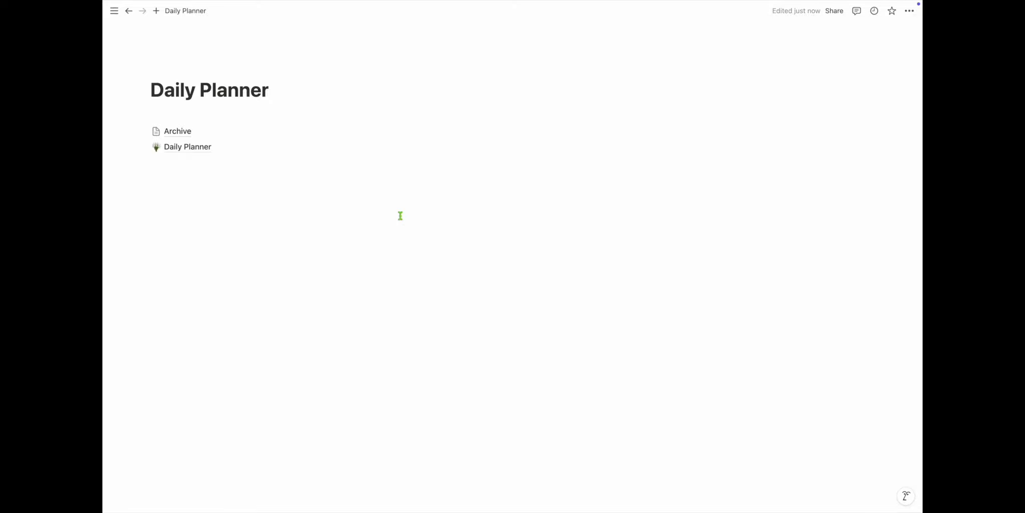
Open the Archive page and create a sub-page in it titled 2024.
{"action": "left_click", "coordinate": [175, 131]}
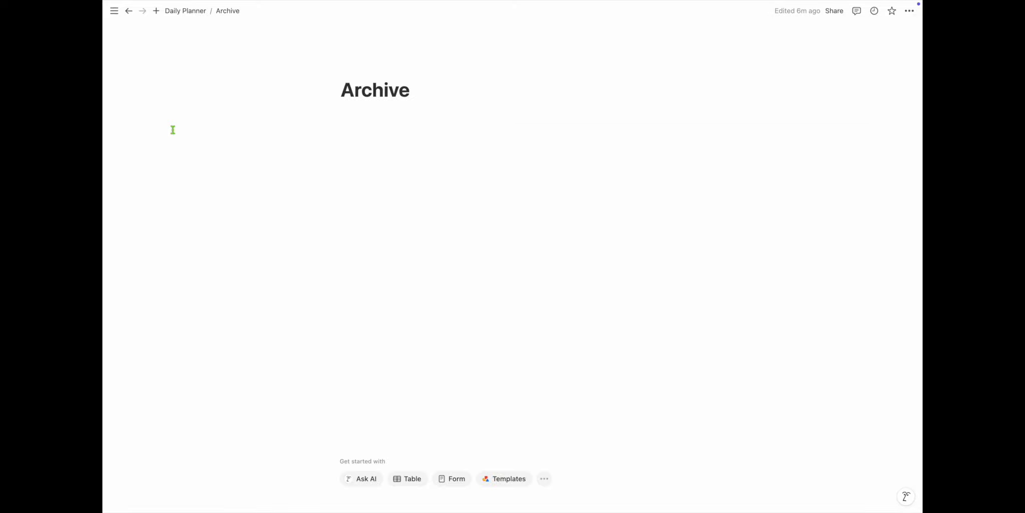
{"action": "left_click", "coordinate": [376, 144]}
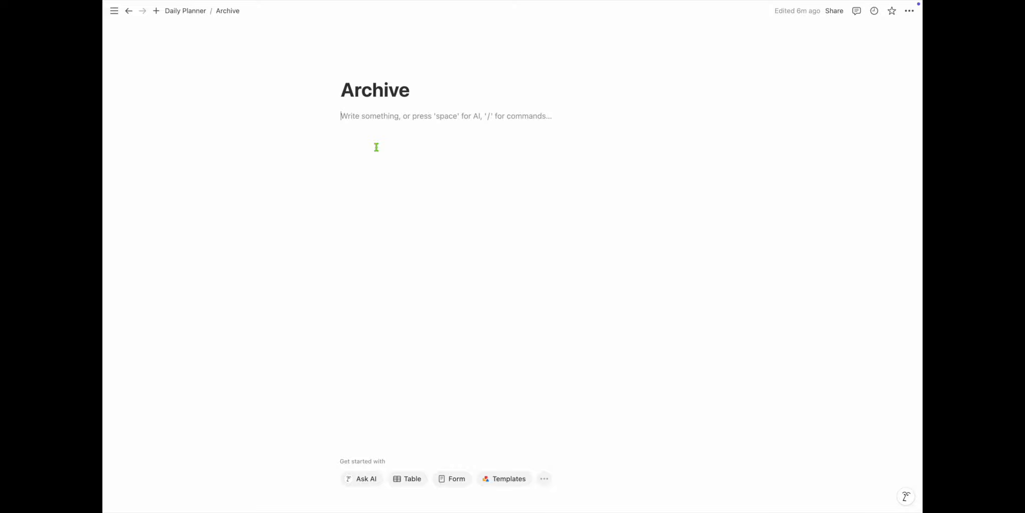
{"action": "type", "text": "/"}
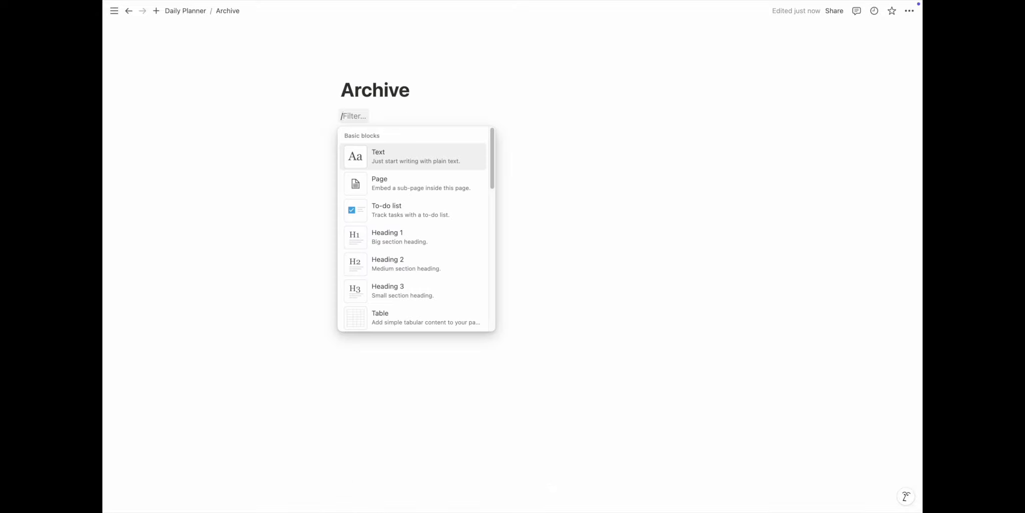
{"action": "type", "text": "pa"}
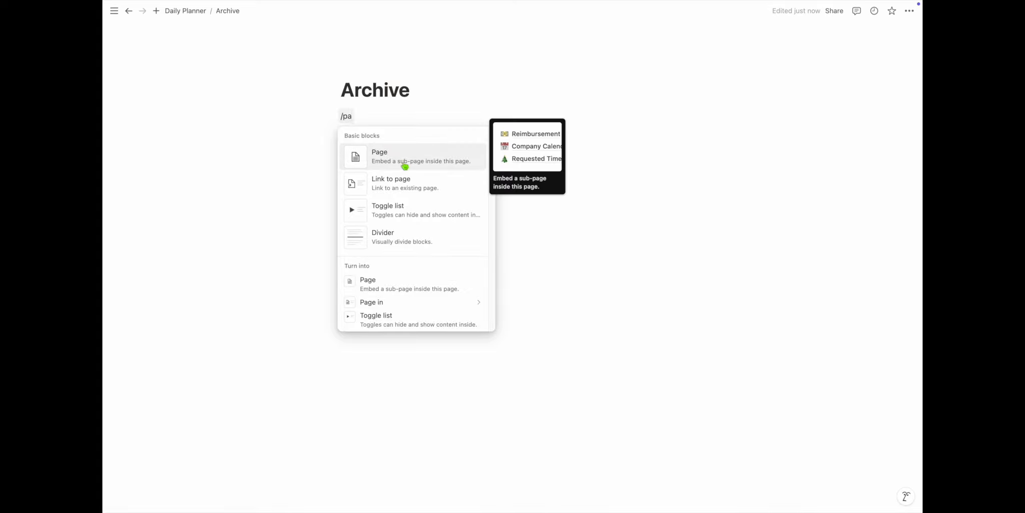
{"action": "left_click", "coordinate": [404, 166]}
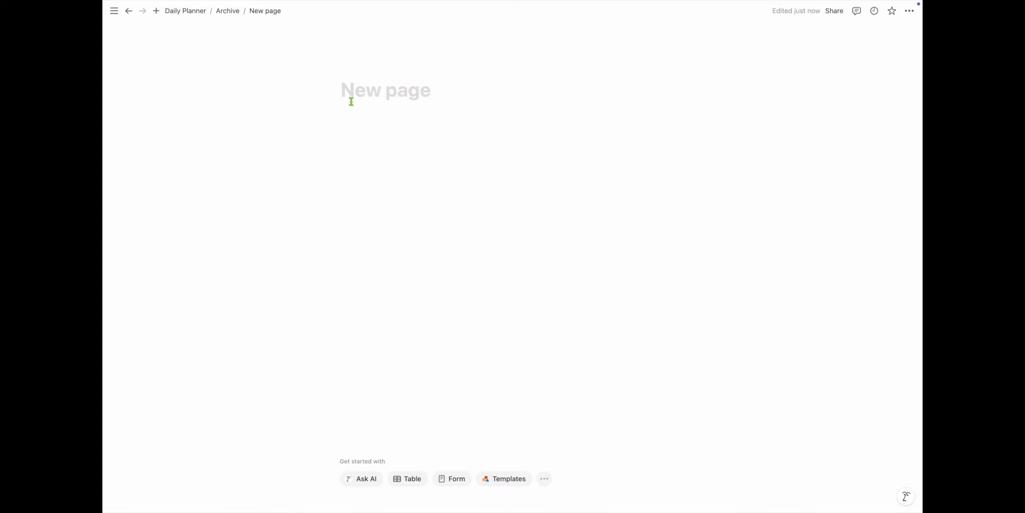
{"action": "type", "text": "202"}
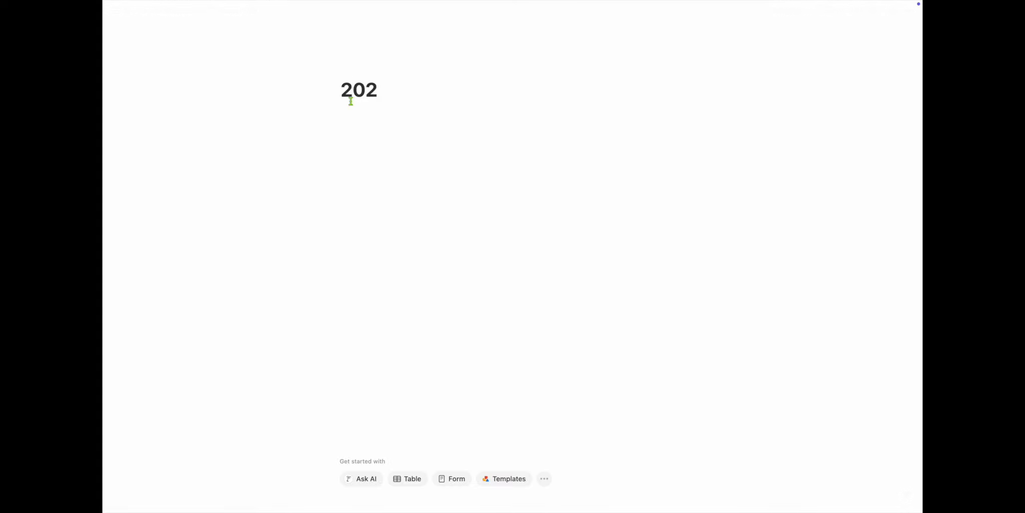
{"action": "type", "text": "4"}
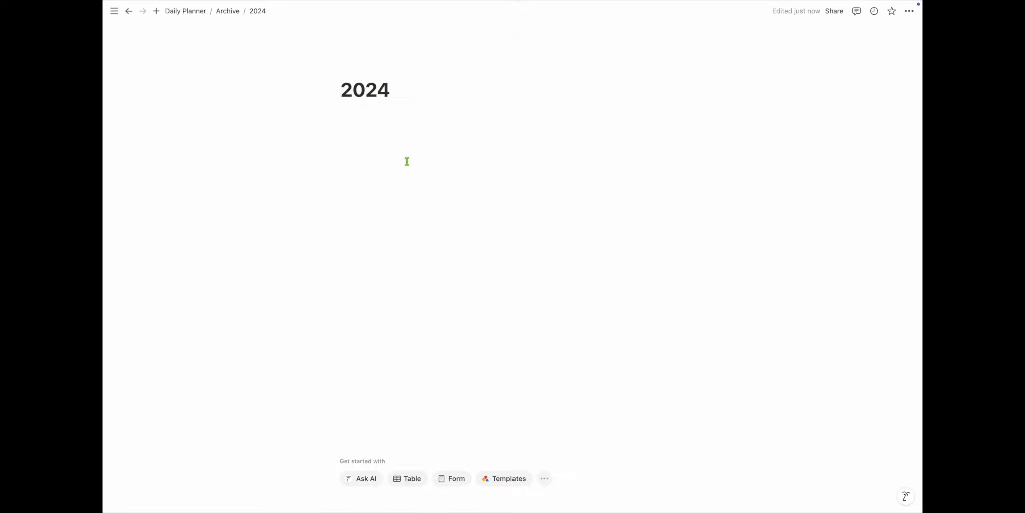
{"action": "key", "text": "Home"}
{"action": "key", "text": "Return"}
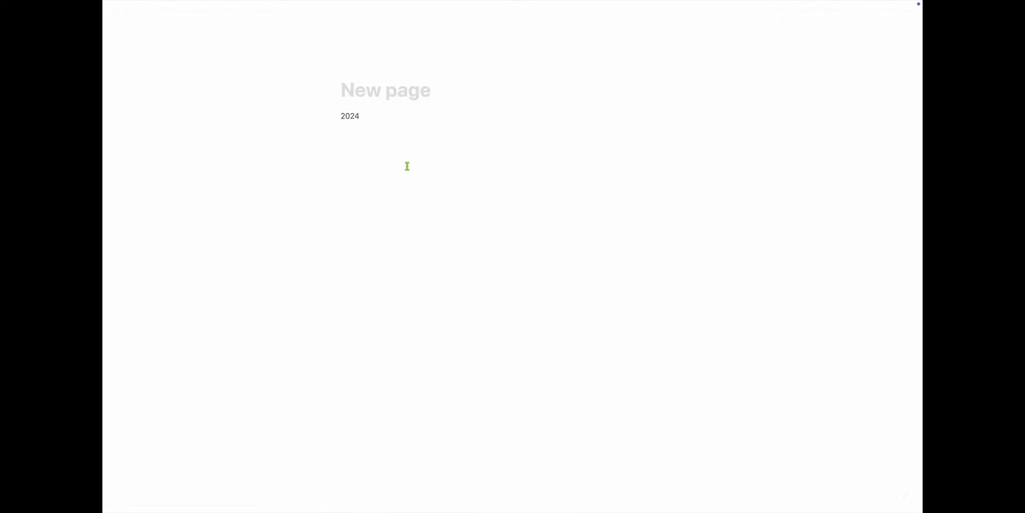
{"action": "key", "text": "super+z"}
Leave an empty line under the 2024 title and add a callout headed "November" with a divider beneath the heading.
{"action": "key", "text": "Return"}
{"action": "key", "text": "Return"}
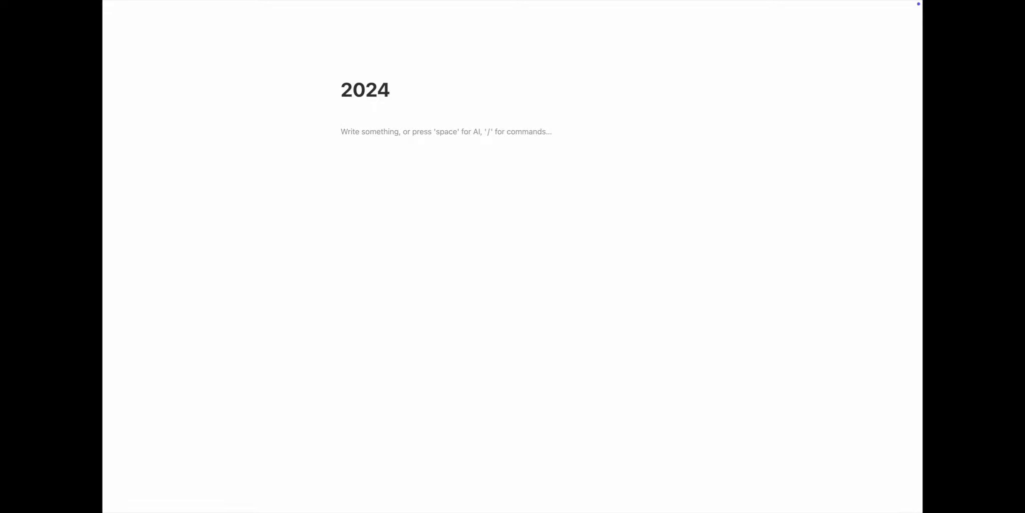
{"action": "type", "text": "/"}
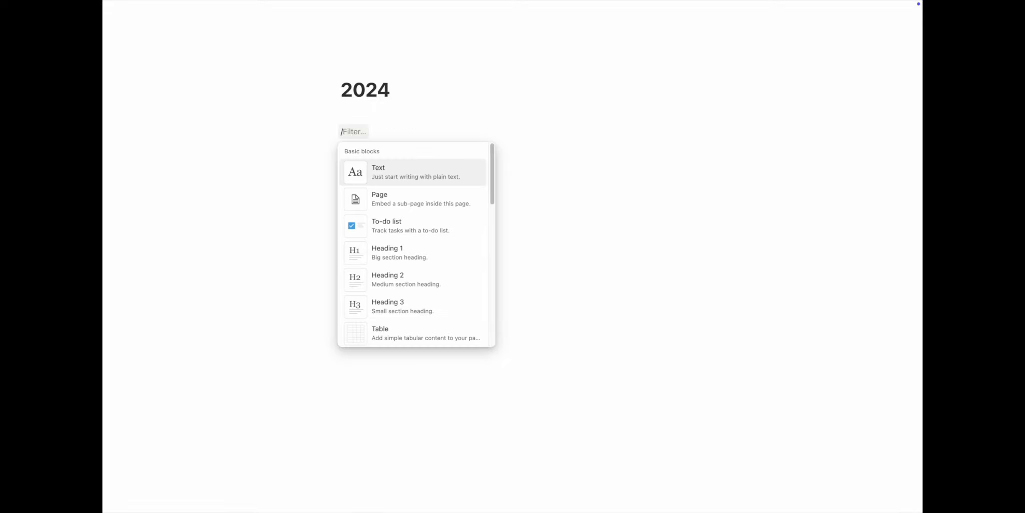
{"action": "type", "text": "c"}
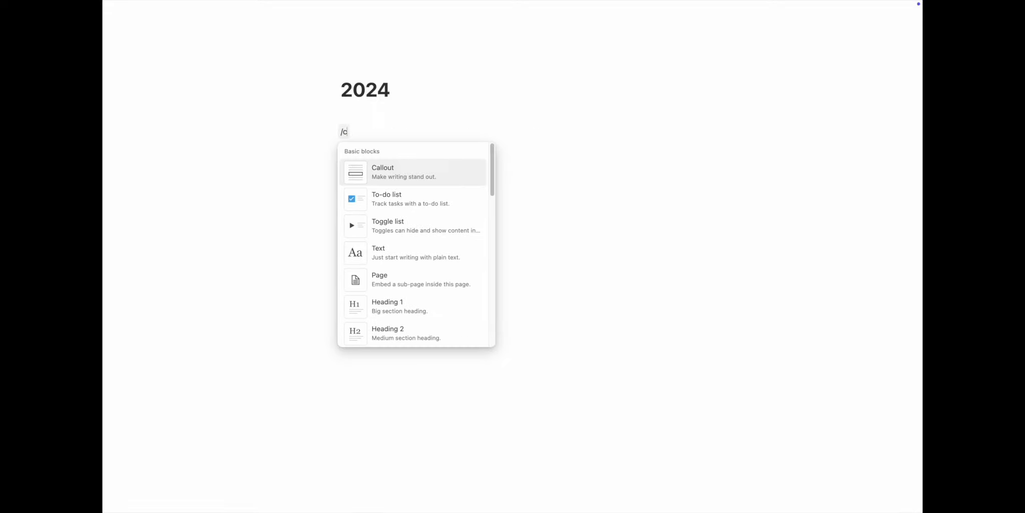
{"action": "type", "text": "a"}
{"action": "left_click", "coordinate": [401, 167]}
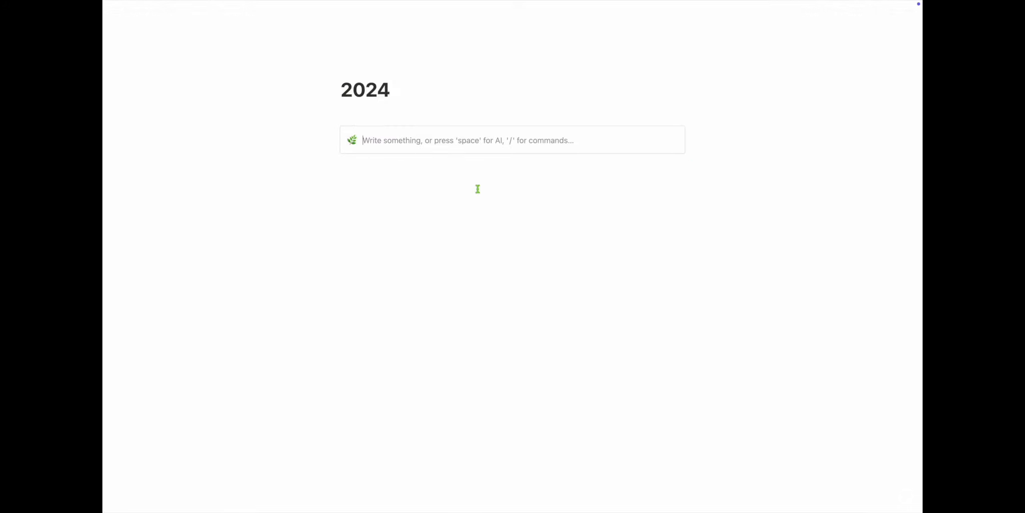
{"action": "type", "text": "November"}
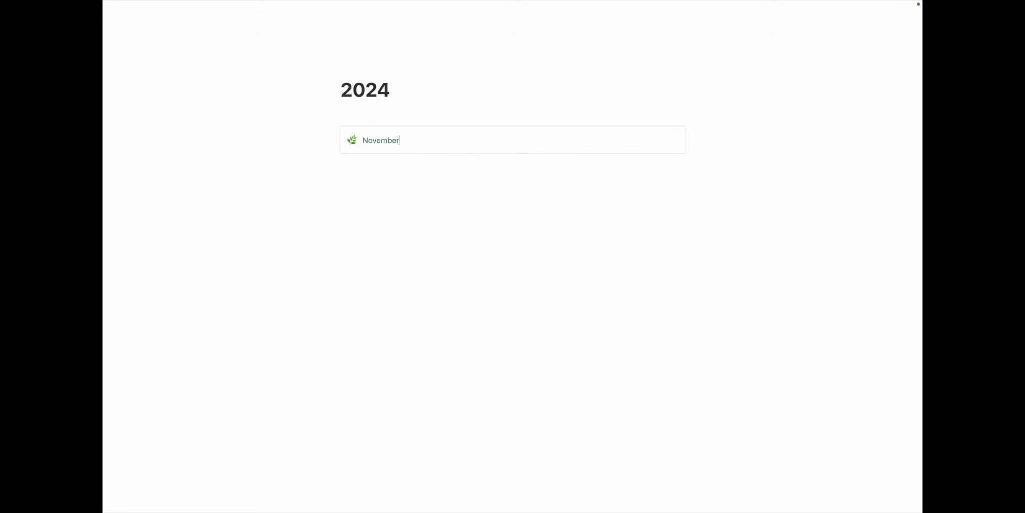
{"action": "key", "text": "Return"}
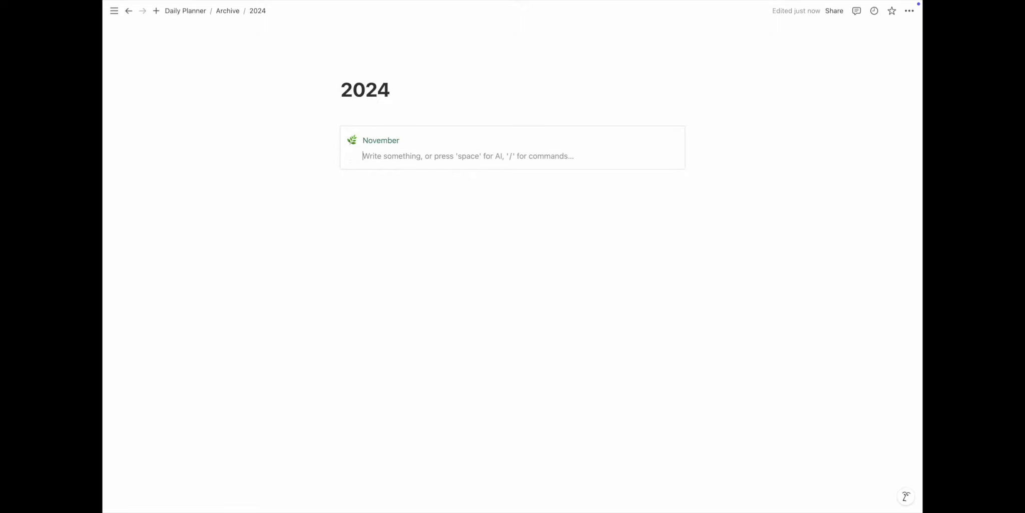
{"action": "type", "text": "---"}
Add a divider below the November callout, followed by a second callout headed "December:" with its own divider.
{"action": "left_click", "coordinate": [446, 241]}
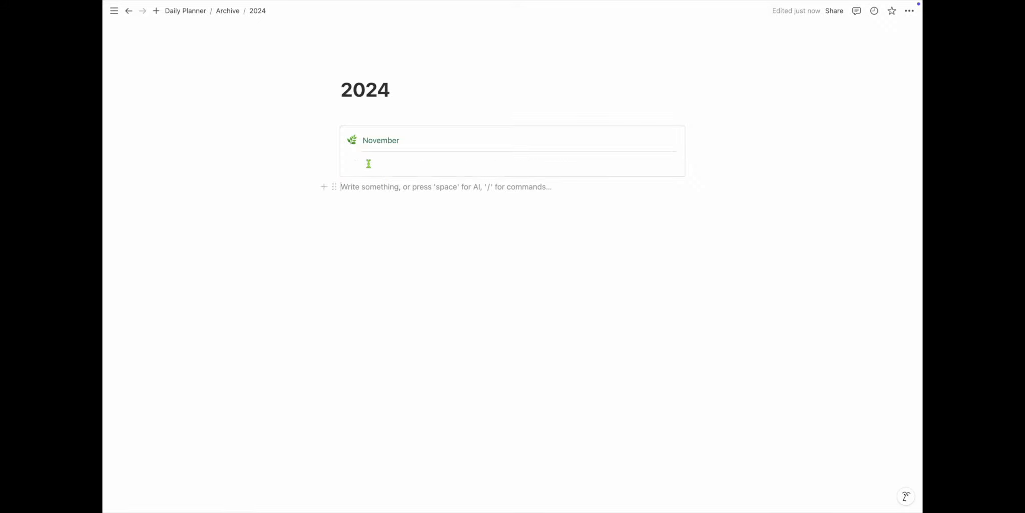
{"action": "left_click", "coordinate": [373, 163]}
{"action": "type", "text": "---"}
{"action": "type", "text": "/c"}
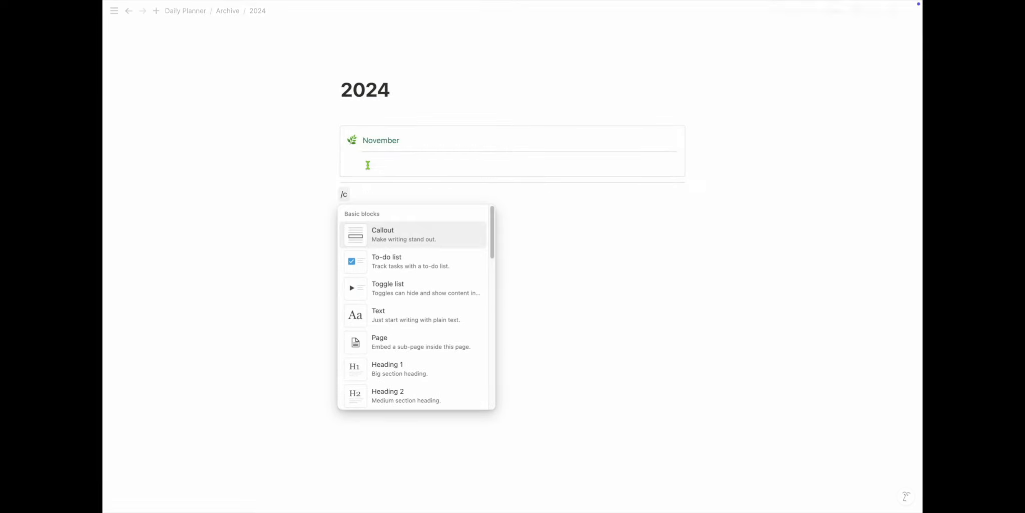
{"action": "left_click", "coordinate": [390, 233]}
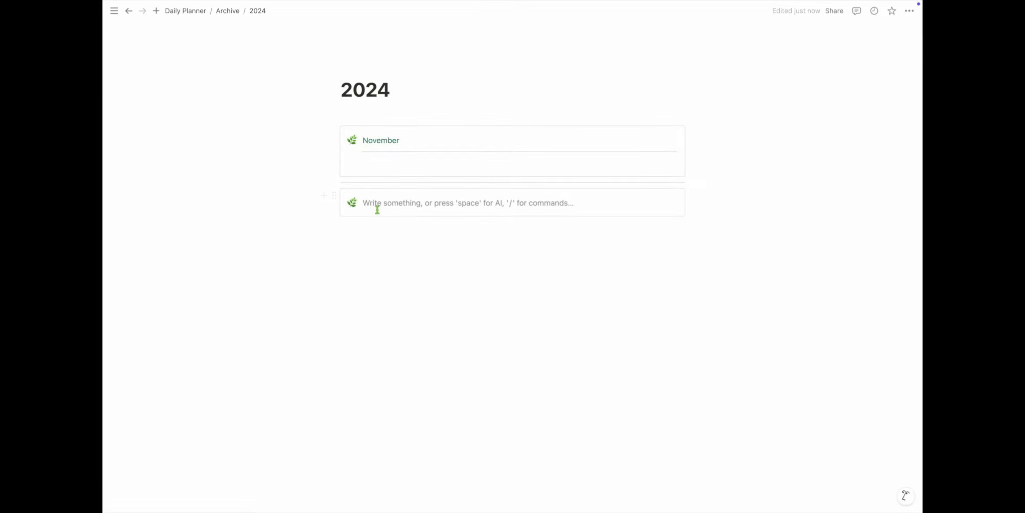
{"action": "type", "text": "Decemb"}
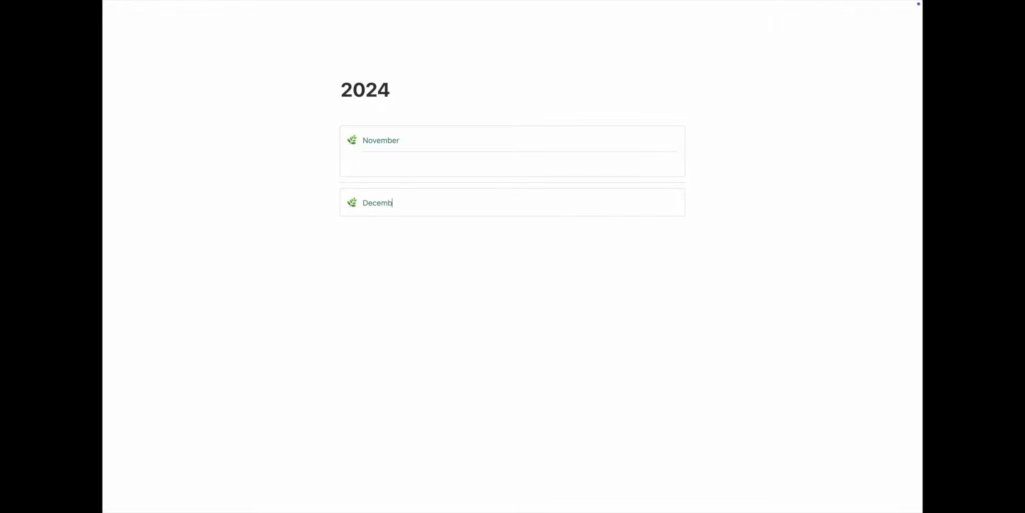
{"action": "type", "text": "er:\\"}
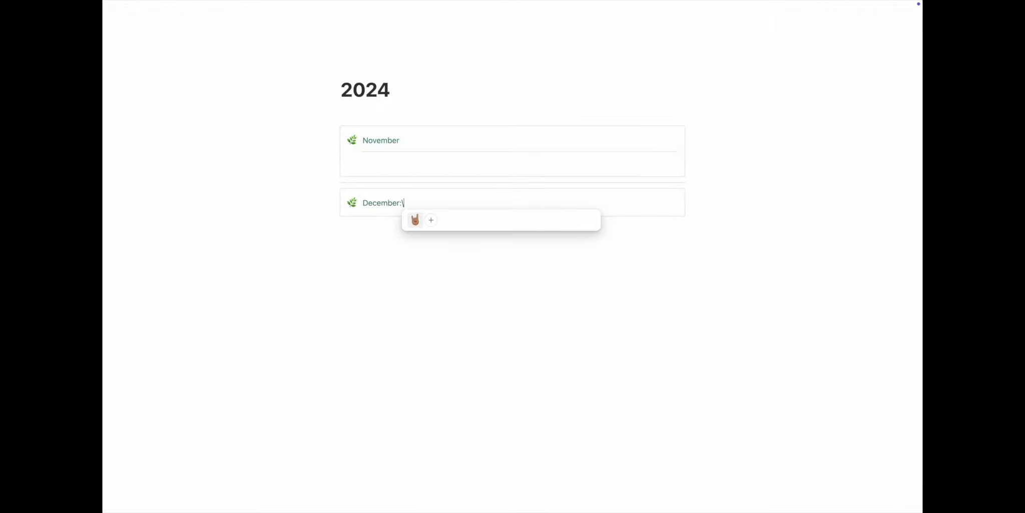
{"action": "key", "text": "BackSpace"}
{"action": "key", "text": "Return"}
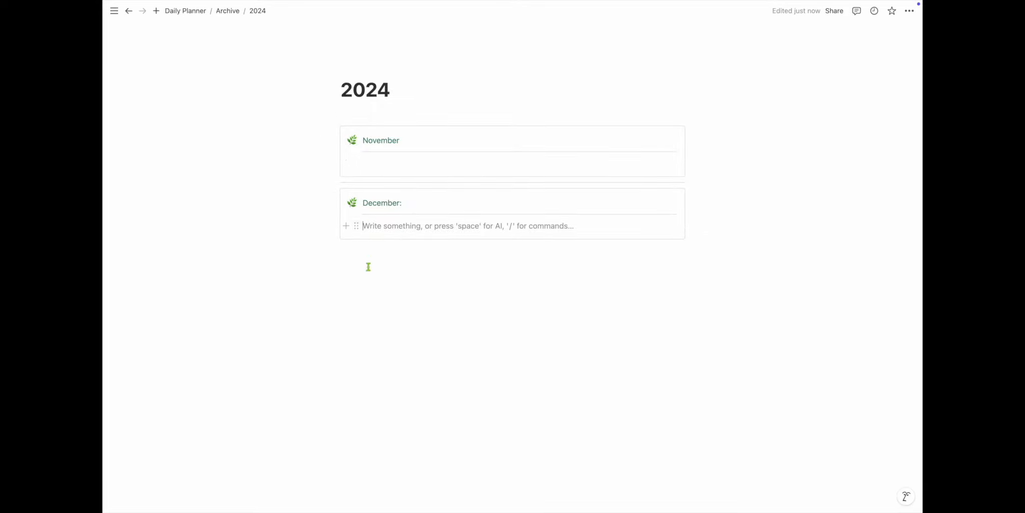
{"action": "left_click", "coordinate": [389, 164]}
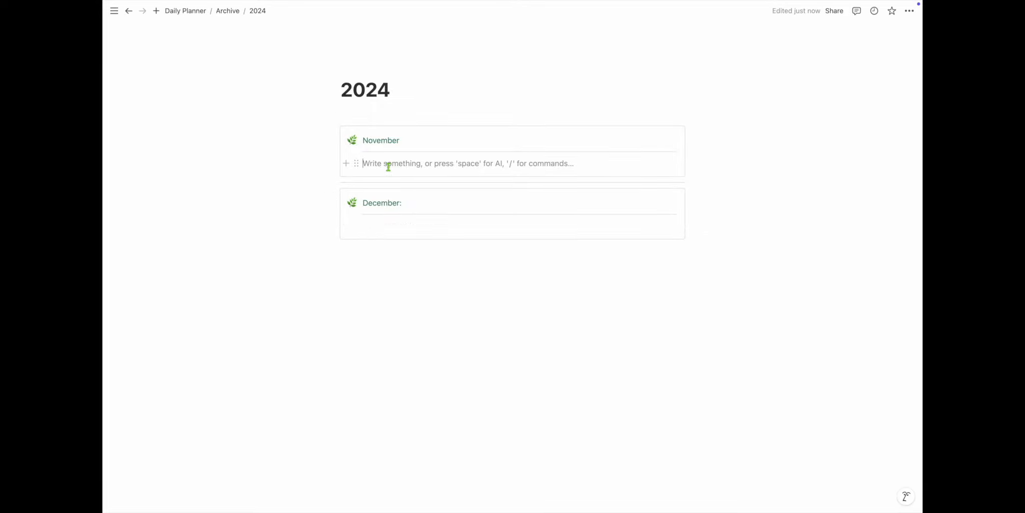
{"action": "left_click", "coordinate": [373, 328]}
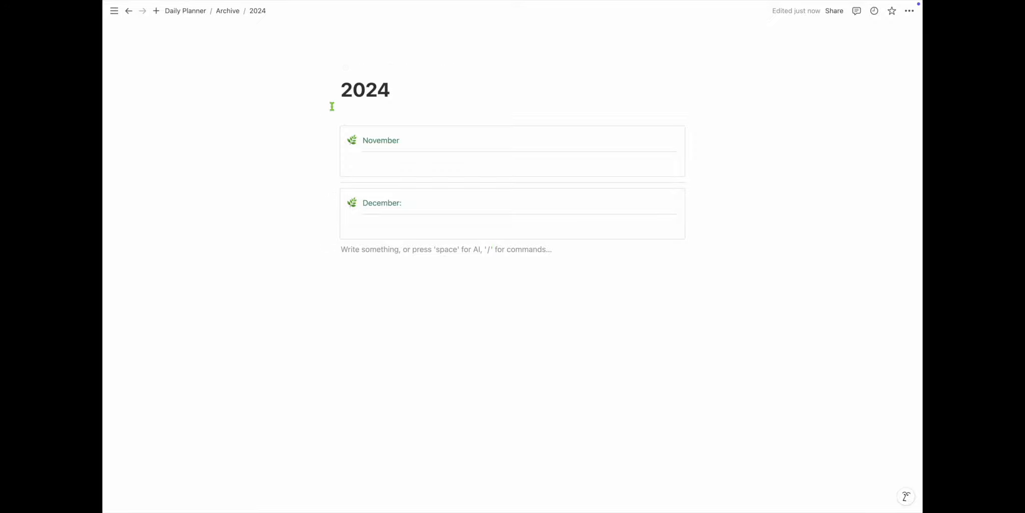
Duplicate the 2024 page inside Archive and rename the copy 2025.
{"action": "left_click", "coordinate": [231, 16]}
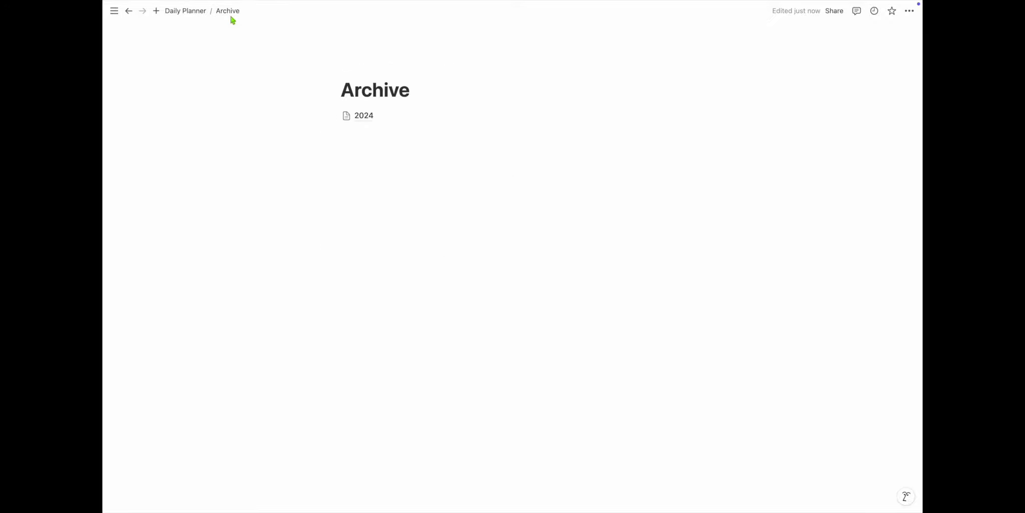
{"action": "left_click", "coordinate": [334, 116]}
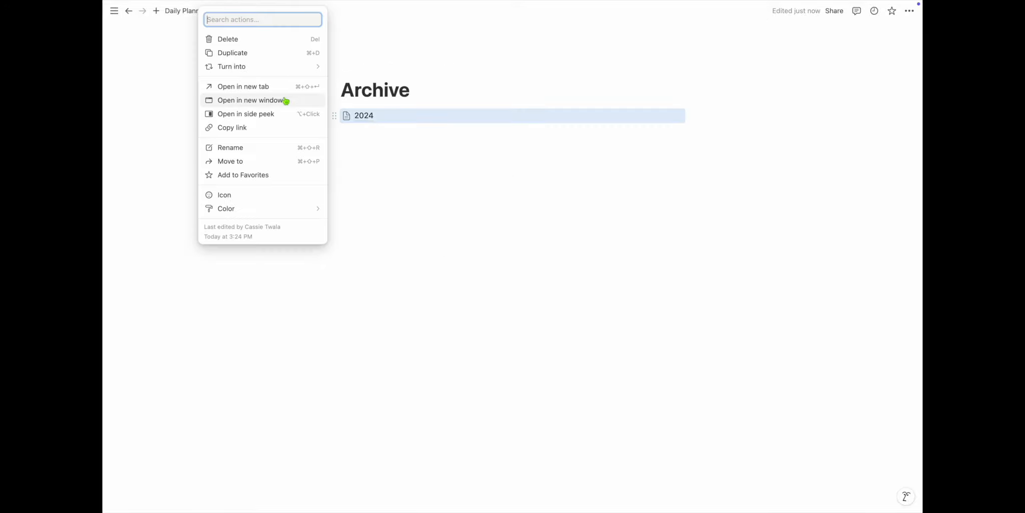
{"action": "left_click", "coordinate": [265, 53]}
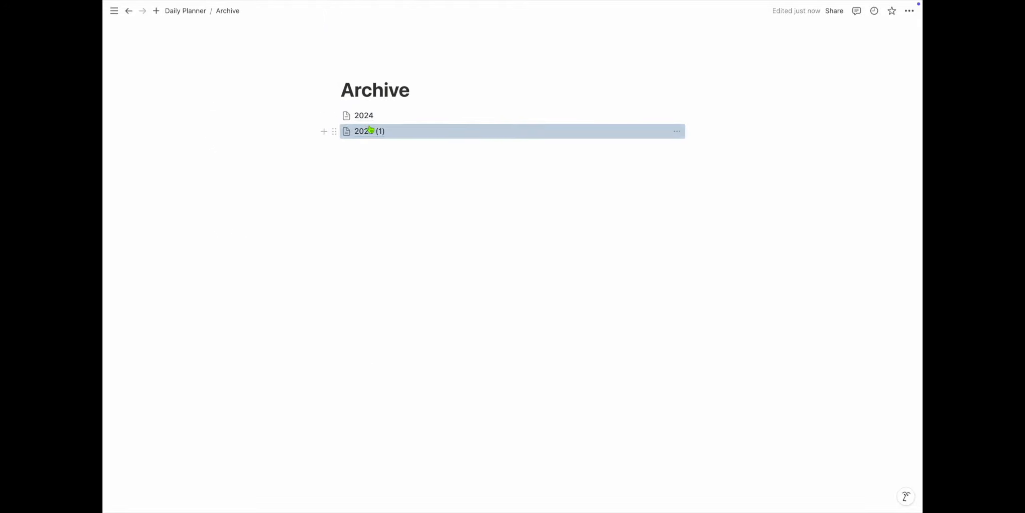
{"action": "left_click", "coordinate": [368, 130]}
{"action": "left_click", "coordinate": [412, 92]}
{"action": "key", "text": "BackSpace"}
{"action": "key", "text": "BackSpace"}
{"action": "key", "text": "BackSpace"}
{"action": "key", "text": "BackSpace"}
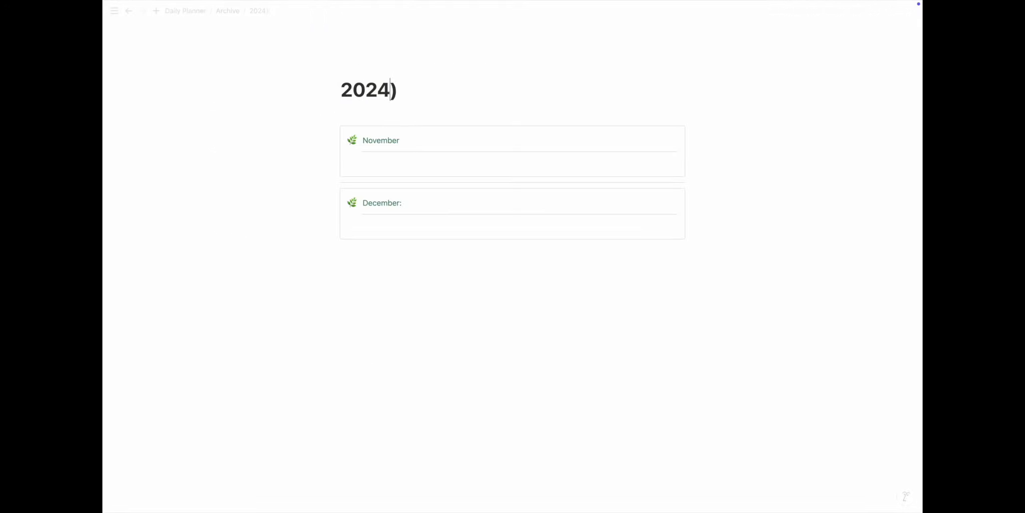
{"action": "type", "text": "5"}
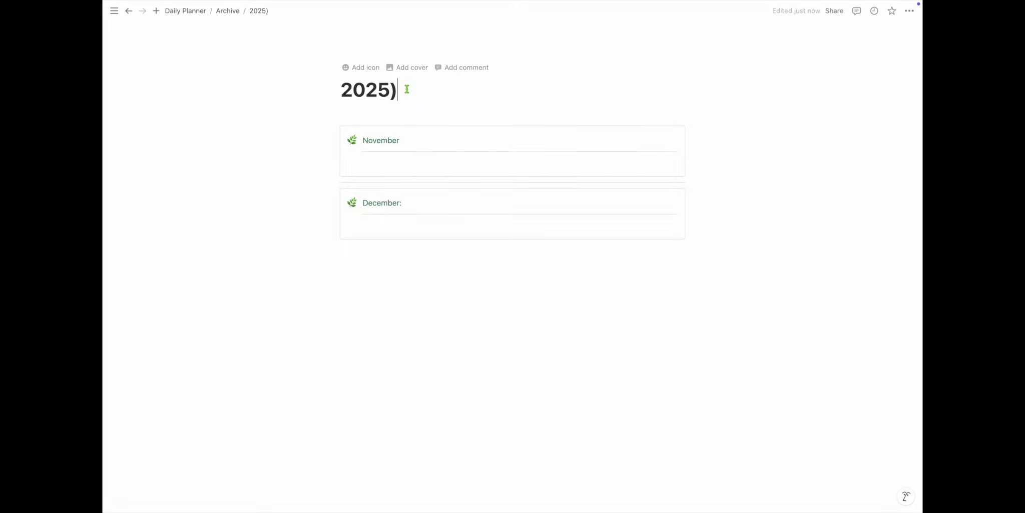
{"action": "key", "text": "Delete"}
Add an icon to the 2025 page and set it to the white heart emoji.
{"action": "left_click", "coordinate": [349, 67]}
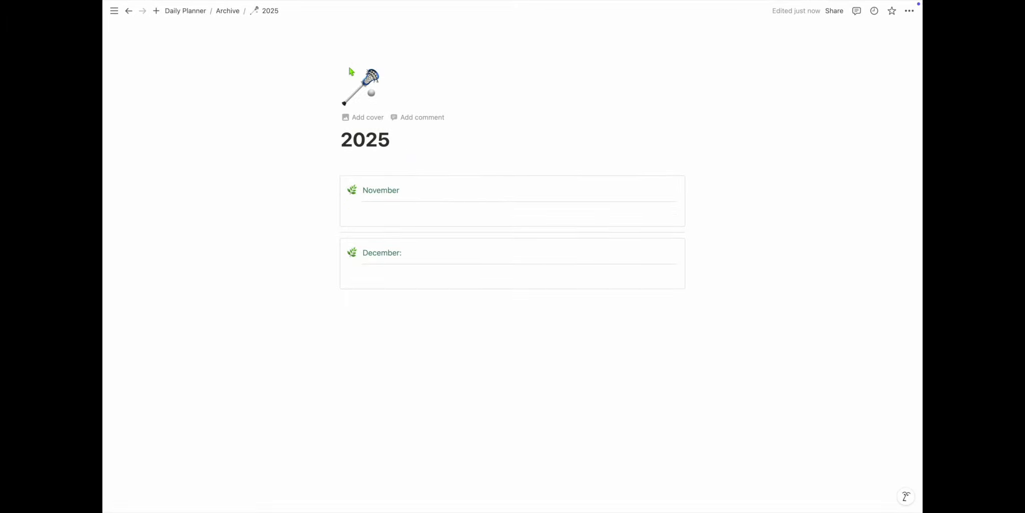
{"action": "left_click", "coordinate": [353, 73]}
{"action": "left_click", "coordinate": [405, 71]}
{"action": "left_click", "coordinate": [372, 96]}
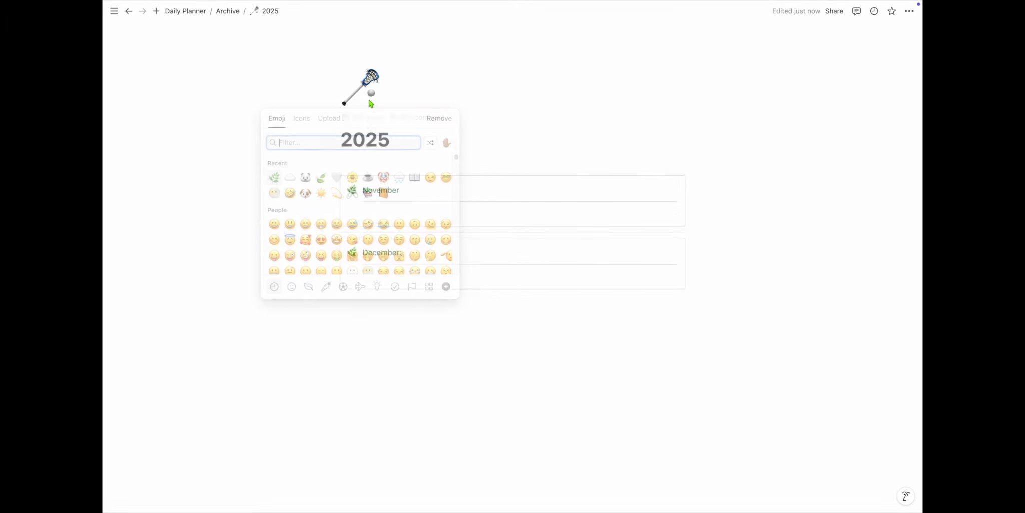
{"action": "left_click", "coordinate": [337, 177]}
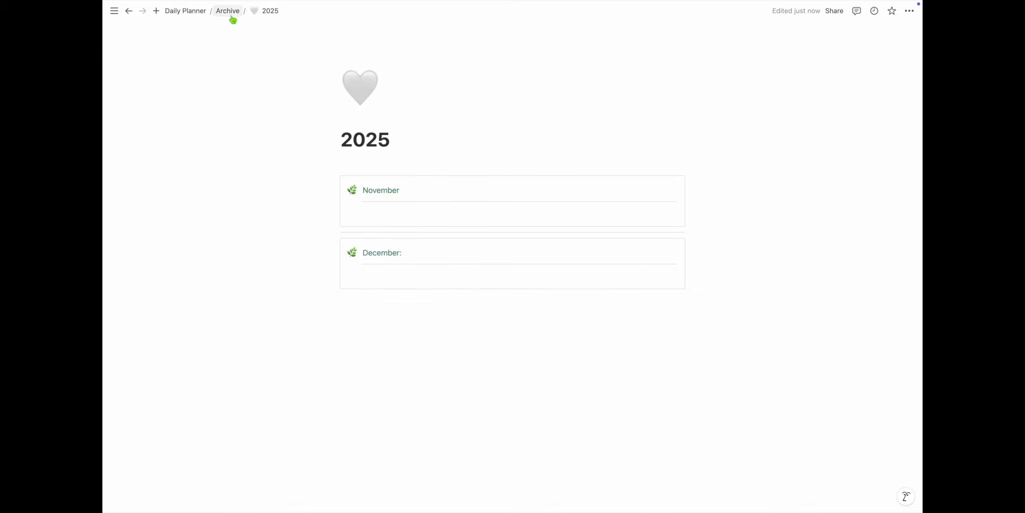
Give the 2024 page in Archive the white heart icon and return to the parent Daily Planner page.
{"action": "left_click", "coordinate": [227, 11]}
{"action": "left_click", "coordinate": [346, 115]}
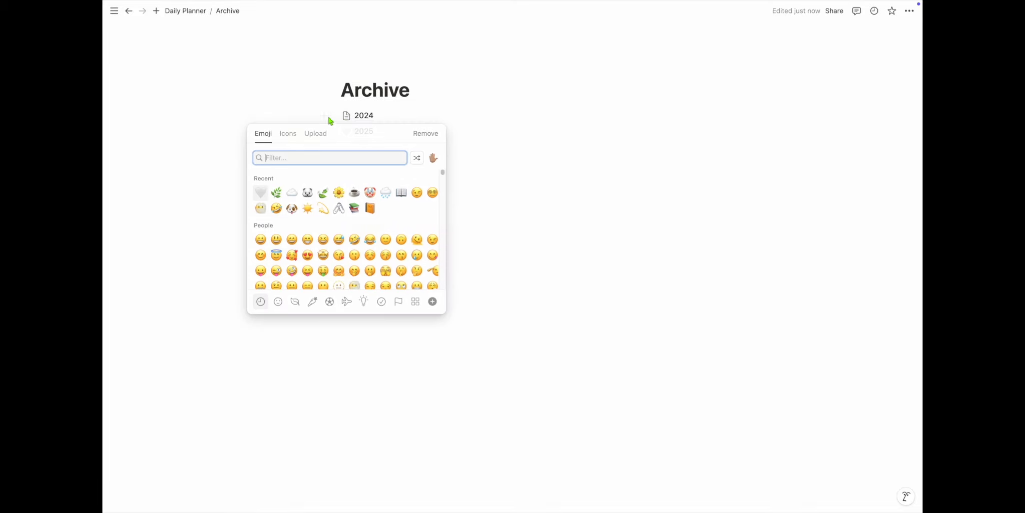
{"action": "left_click", "coordinate": [260, 193]}
{"action": "left_click", "coordinate": [193, 11]}
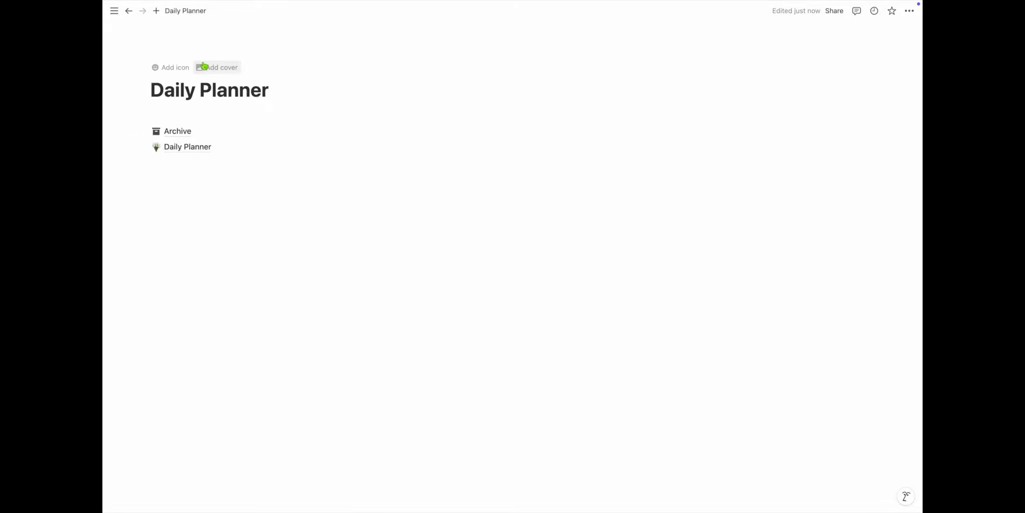
Style the parent Daily Planner page with the white tulip bouquet icon, a plain light grey Unsplash cover, Serif font and full width.
{"action": "mouse_move", "coordinate": [188, 154]}
{"action": "left_click", "coordinate": [165, 70]}
{"action": "left_click", "coordinate": [177, 118]}
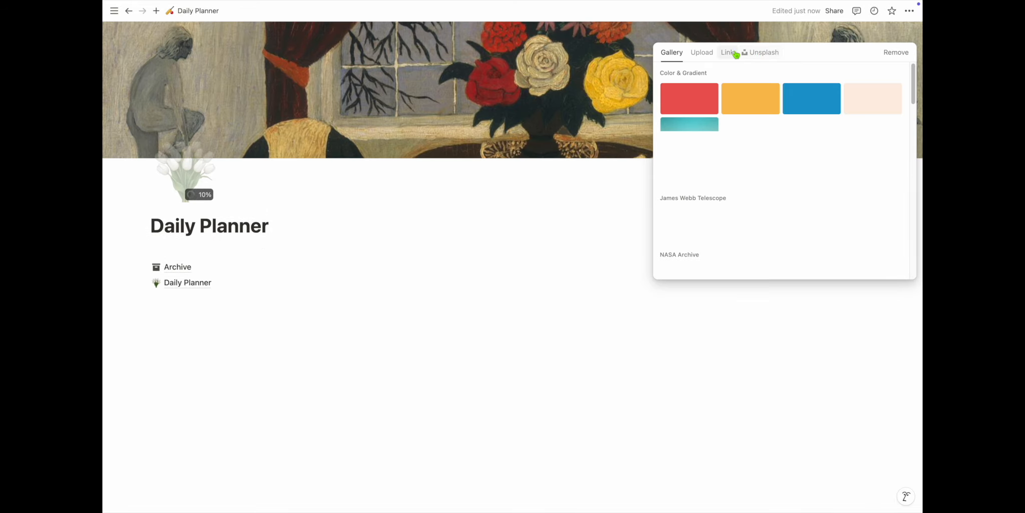
{"action": "left_click", "coordinate": [760, 51]}
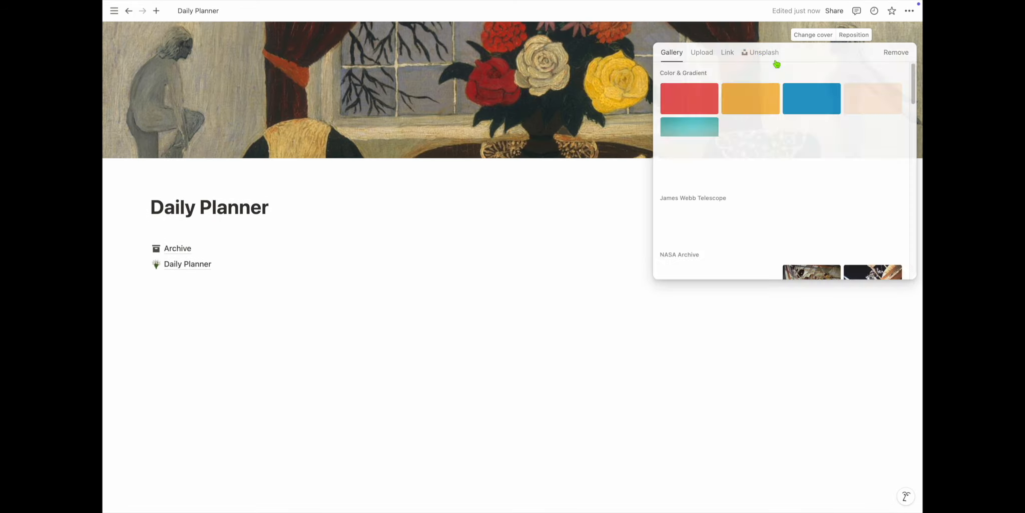
{"action": "left_click", "coordinate": [761, 52]}
{"action": "type", "text": "minimalist green"}
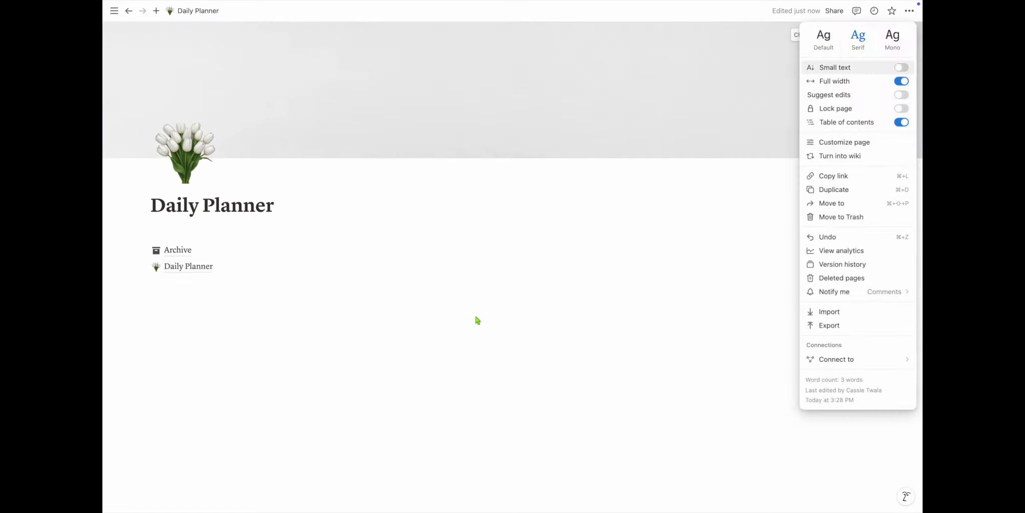
{"action": "left_click", "coordinate": [241, 319]}
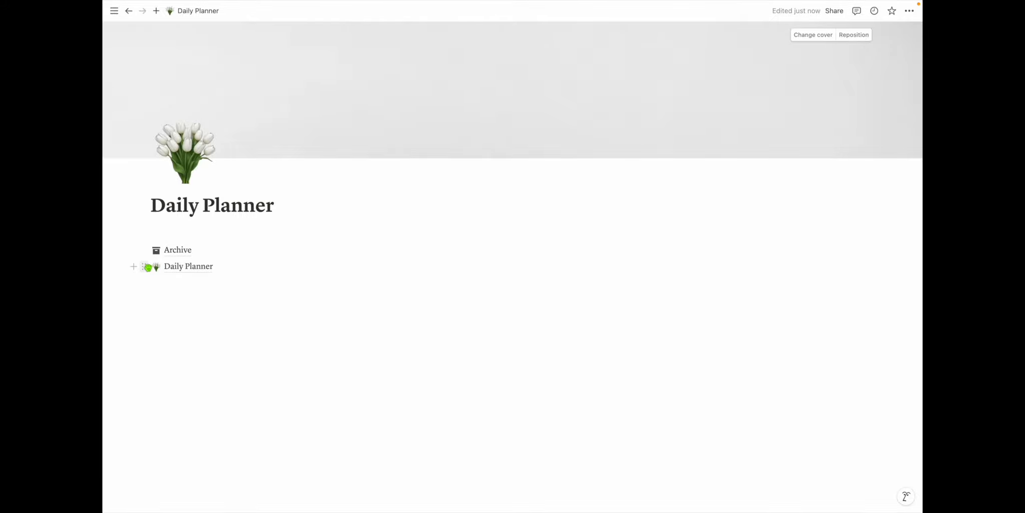
Turn the Daily Planner subpage into a toggle list and separate it from the Archive link with a divider.
{"action": "left_click", "coordinate": [144, 267]}
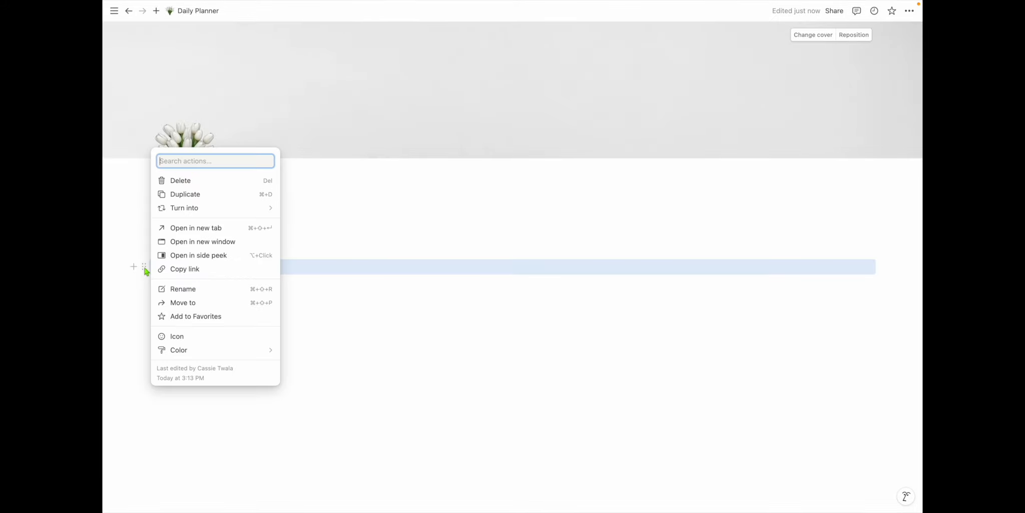
{"action": "mouse_move", "coordinate": [245, 212]}
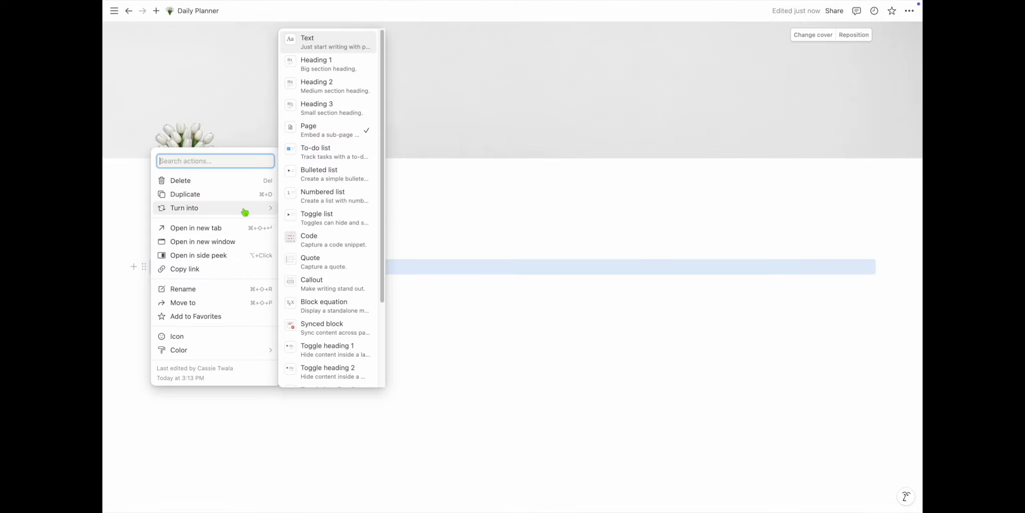
{"action": "left_click", "coordinate": [308, 220]}
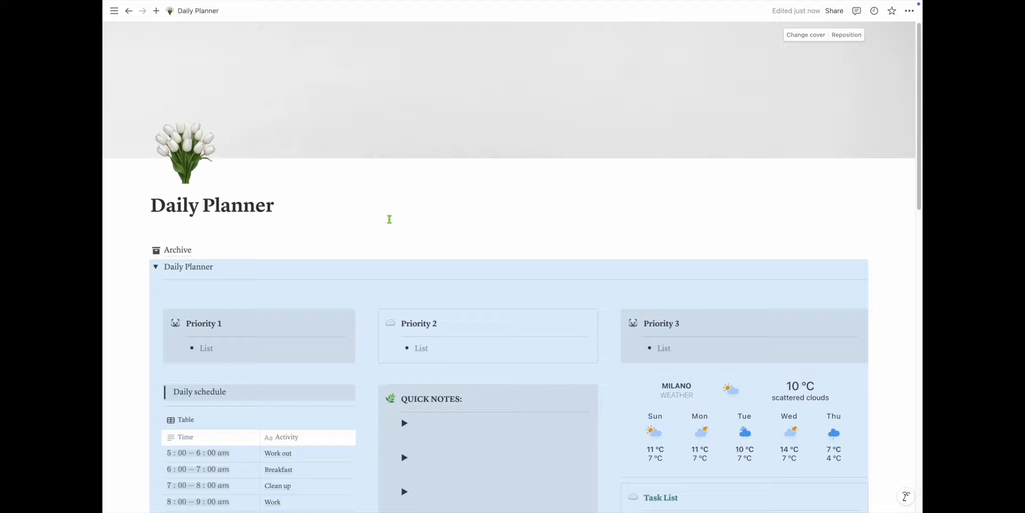
{"action": "left_click", "coordinate": [389, 219]}
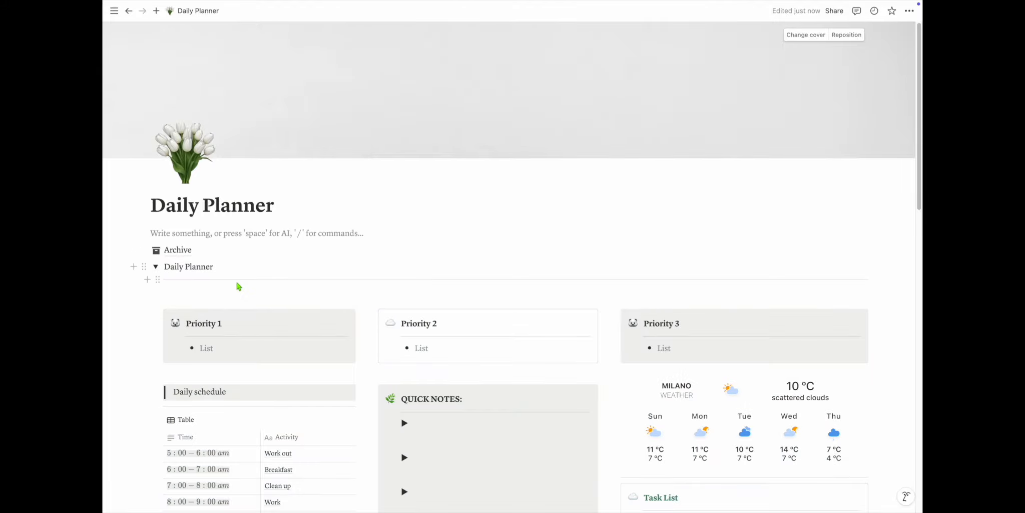
{"action": "scroll", "coordinate": [238, 284], "scroll_direction": "down", "scroll_amount": 12}
{"action": "scroll", "coordinate": [239, 285], "scroll_direction": "up", "scroll_amount": 12}
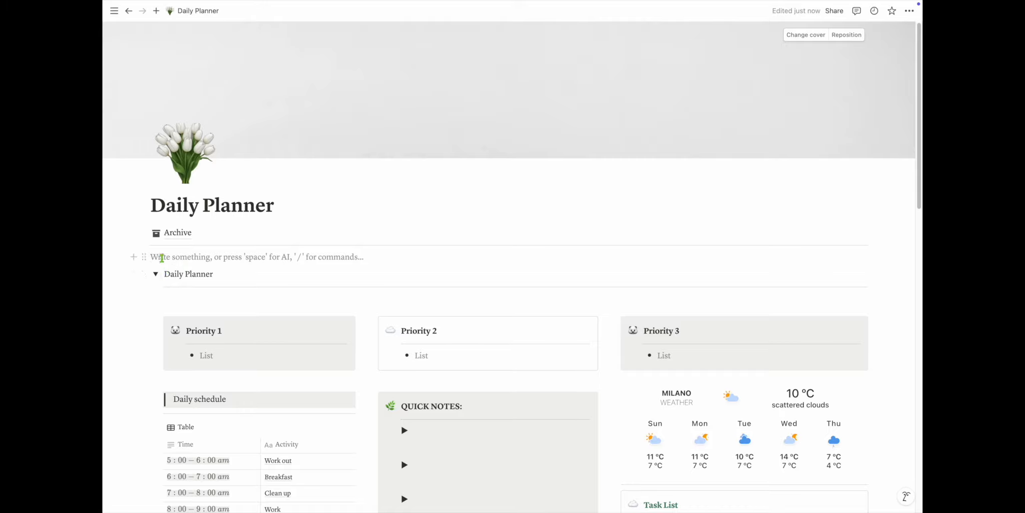
Insert a button block between the divider and the Daily Planner toggle and name it "New Day".
{"action": "type", "text": "/butt"}
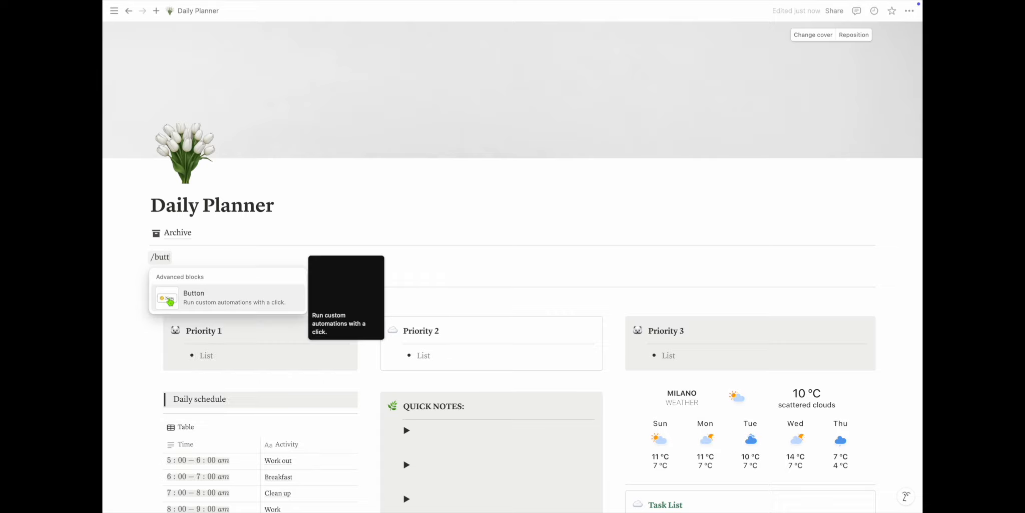
{"action": "left_click", "coordinate": [229, 295]}
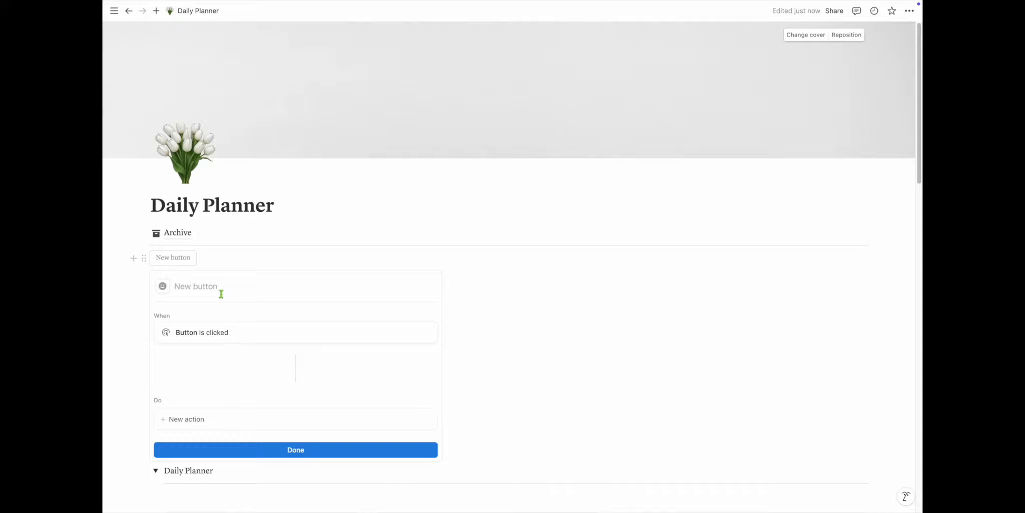
{"action": "type", "text": "New "}
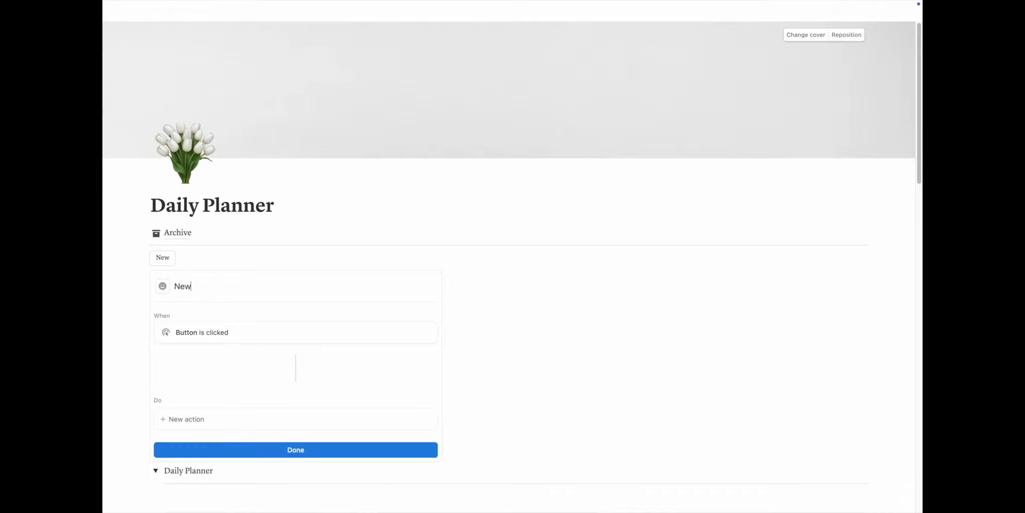
{"action": "type", "text": "Day"}
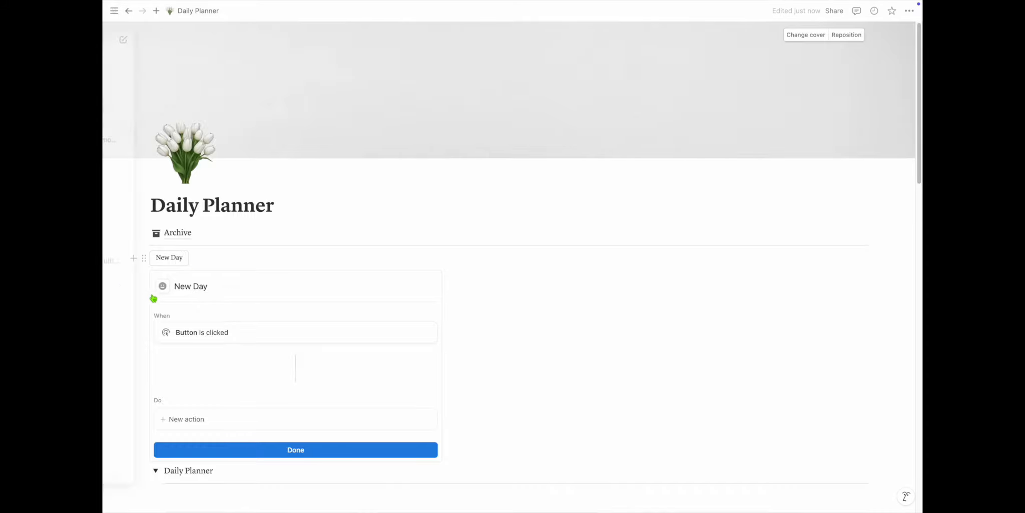
Set the New Day button's icon to the sun emoji.
{"action": "left_click", "coordinate": [162, 288]}
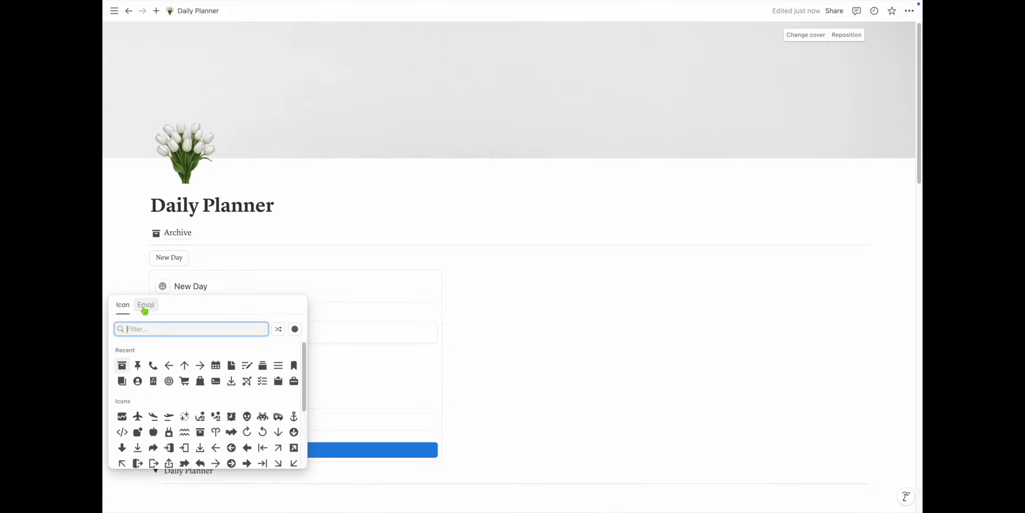
{"action": "left_click", "coordinate": [145, 305]}
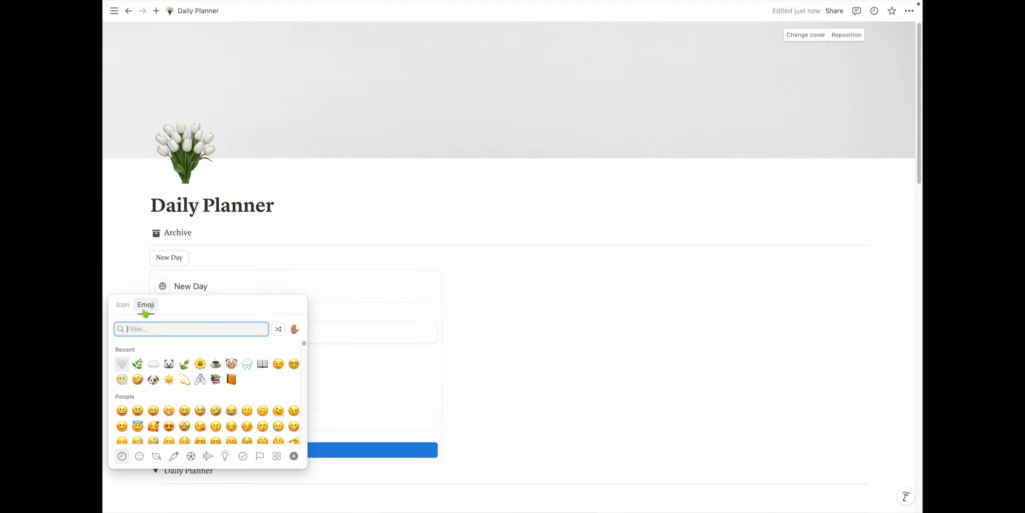
{"action": "left_click", "coordinate": [169, 379]}
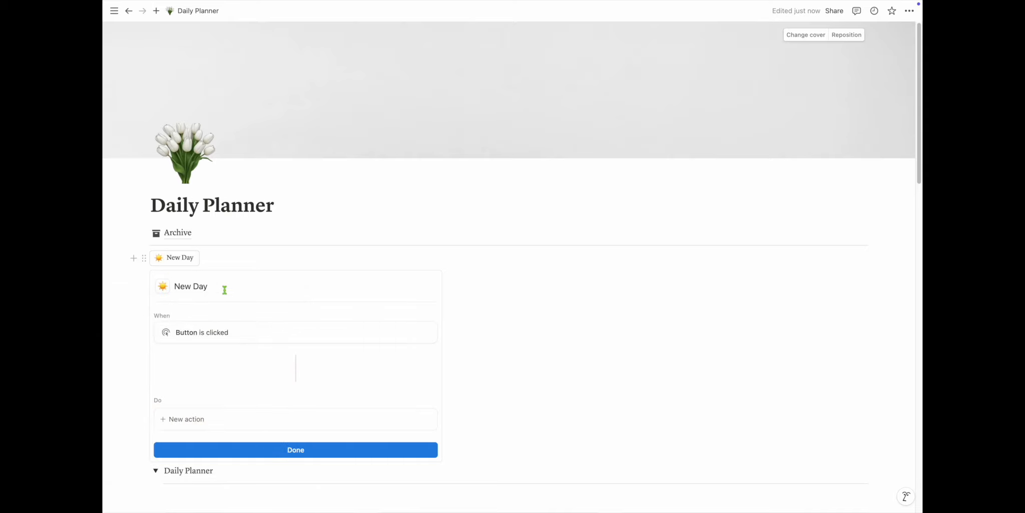
Change the New Day button's icon to the green fluttering leaves emoji.
{"action": "left_click", "coordinate": [162, 286]}
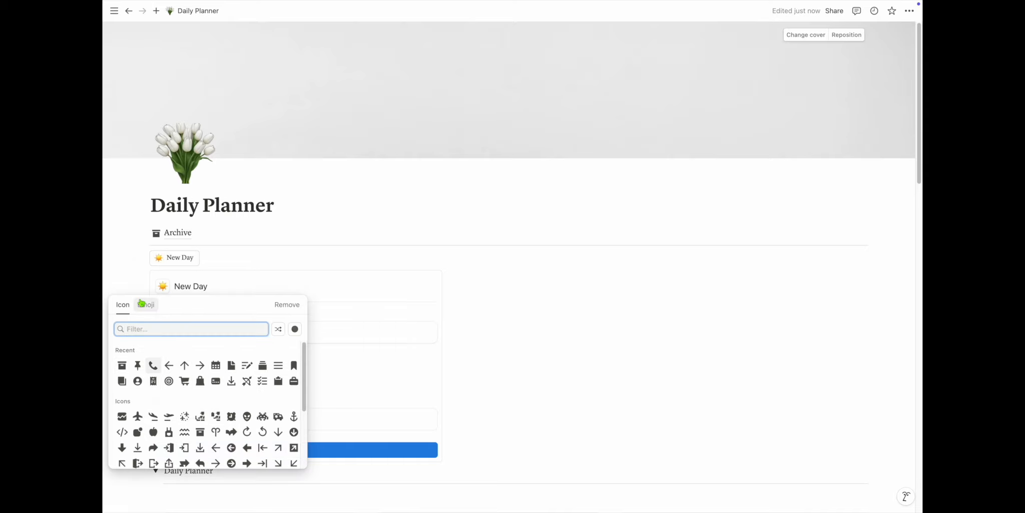
{"action": "left_click", "coordinate": [142, 304]}
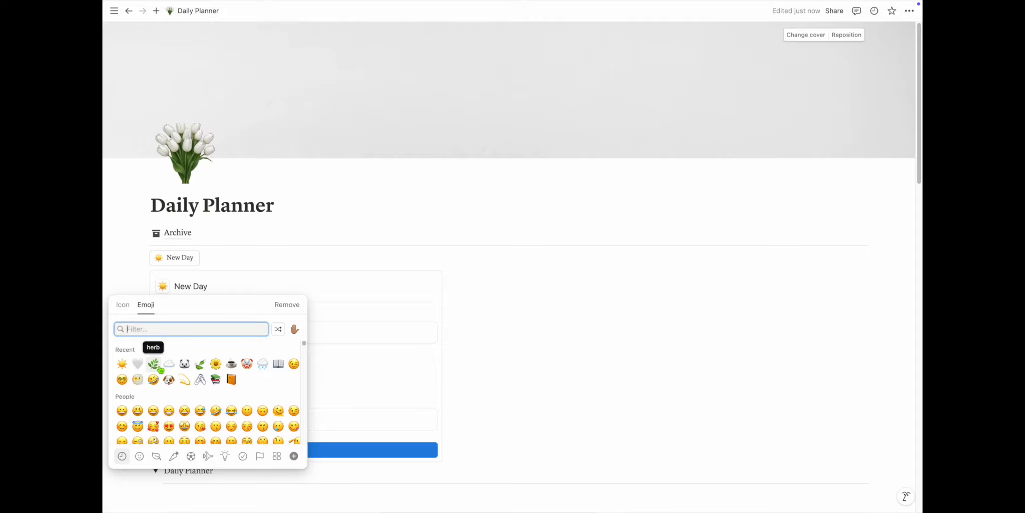
{"action": "left_click", "coordinate": [200, 364]}
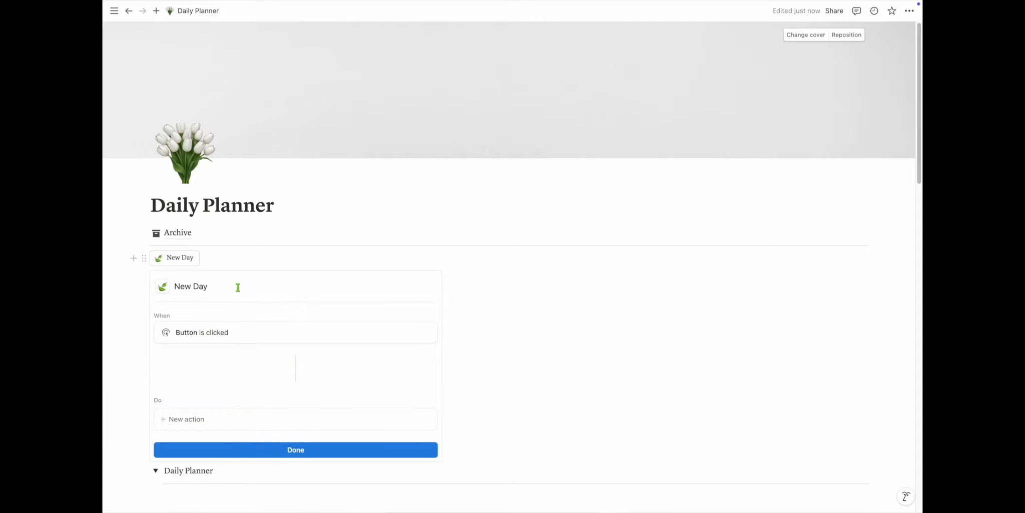
Add an "Insert blocks" action to the New Day button.
{"action": "scroll", "coordinate": [236, 382], "scroll_direction": "down", "scroll_amount": 1}
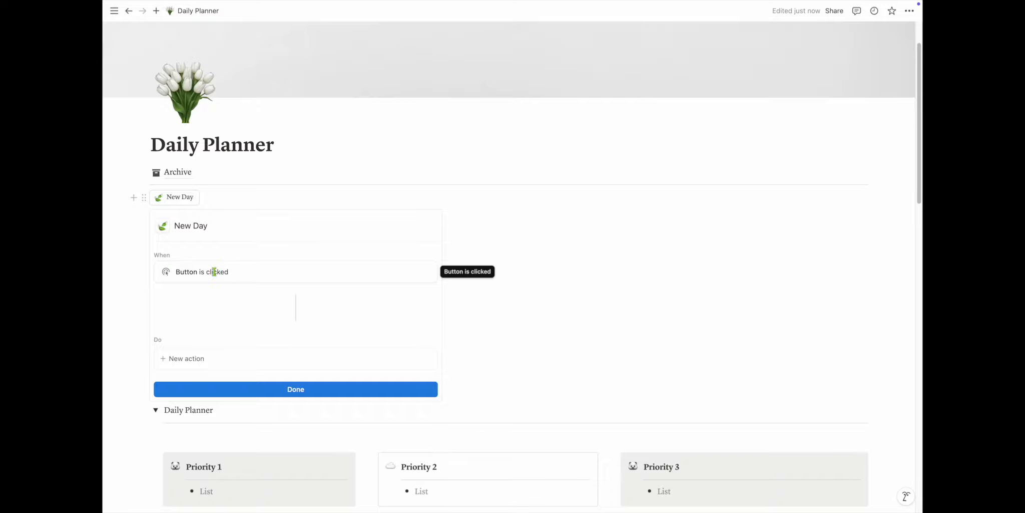
{"action": "left_click", "coordinate": [219, 364]}
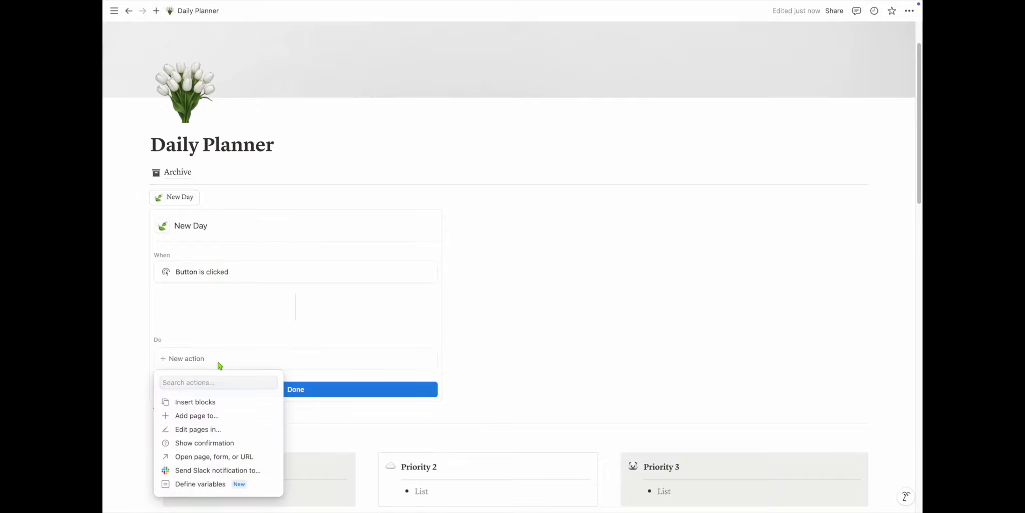
{"action": "left_click", "coordinate": [196, 403]}
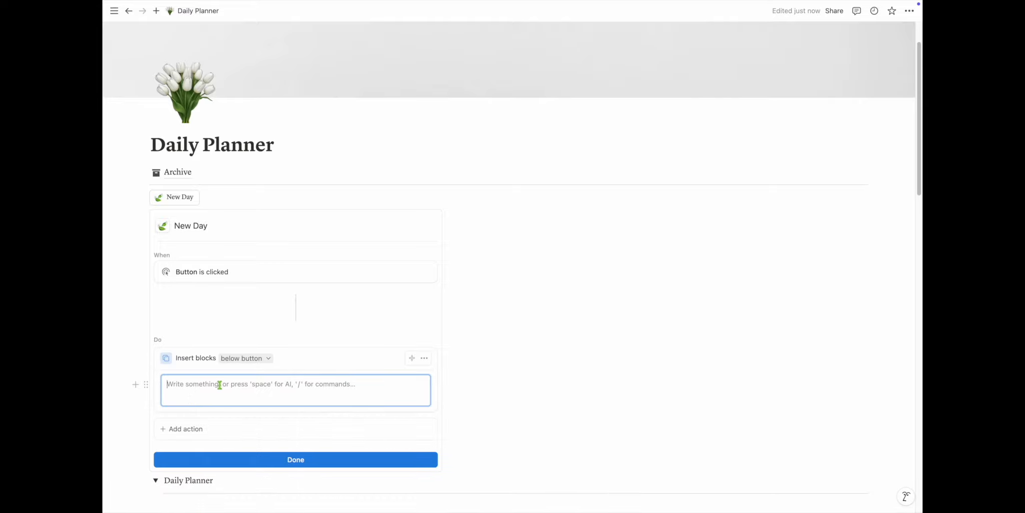
Collapse and duplicate the Daily Planner toggle, then move the copy into the New Day button's inserted blocks.
{"action": "scroll", "coordinate": [329, 323], "scroll_direction": "down", "scroll_amount": 3}
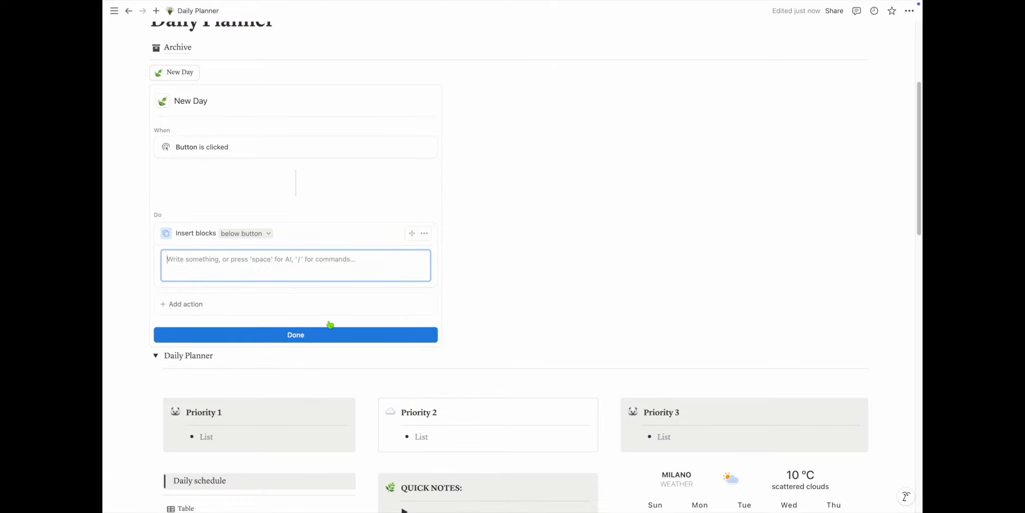
{"action": "left_click", "coordinate": [159, 357]}
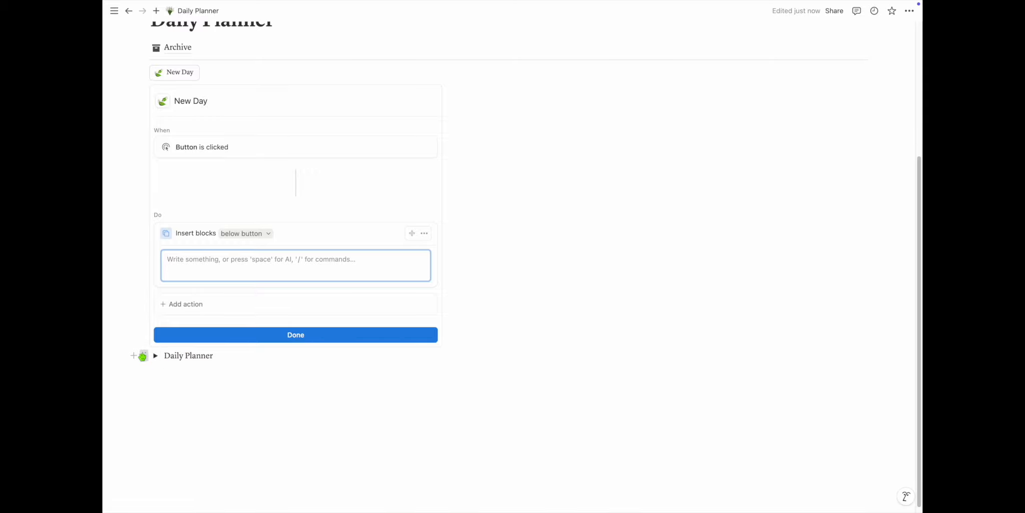
{"action": "left_click", "coordinate": [143, 356]}
{"action": "left_click", "coordinate": [199, 346]}
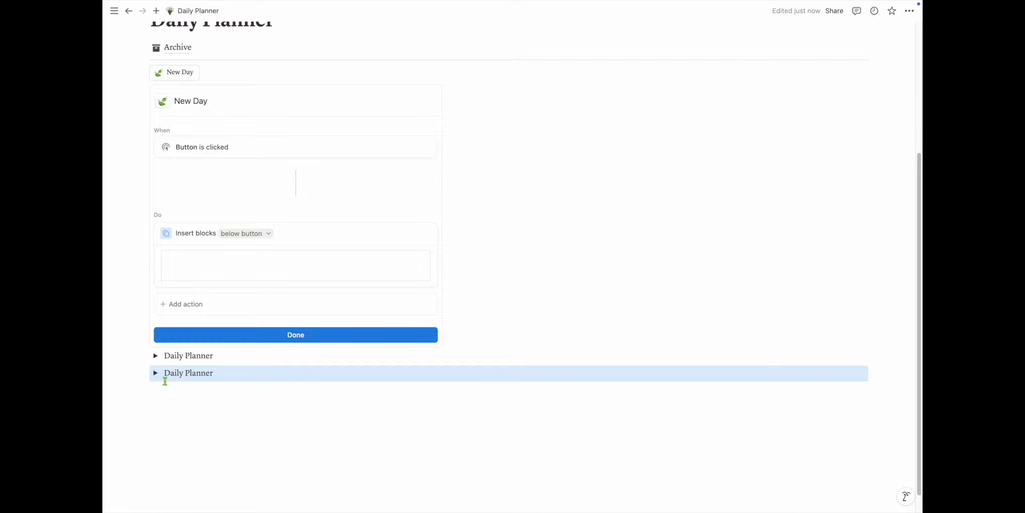
{"action": "left_click_drag", "start_coordinate": [143, 373], "coordinate": [194, 262]}
Rename the toggle inside the New Day button's action "Month, date" and save the button setup.
{"action": "left_click", "coordinate": [216, 269]}
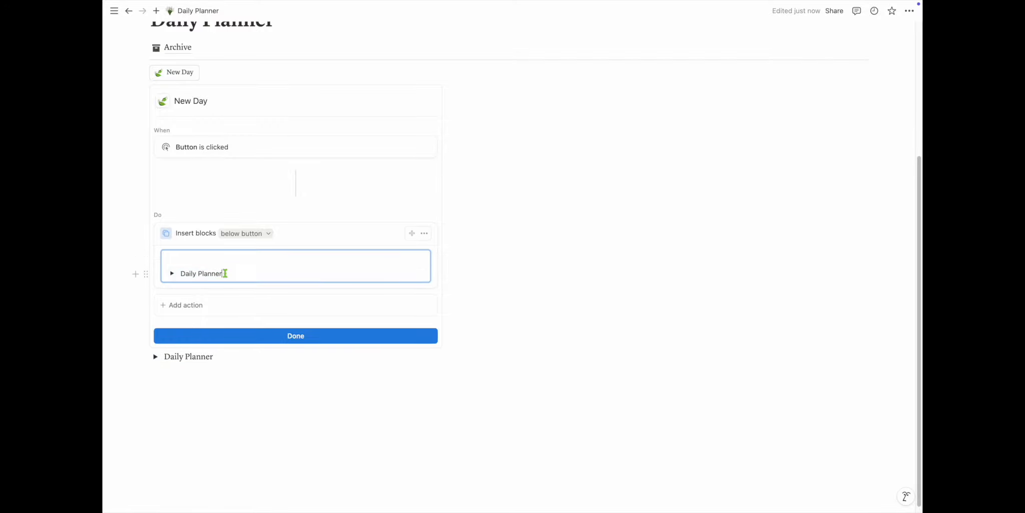
{"action": "key", "text": "BackSpace"}
{"action": "key", "text": "BackSpace"}
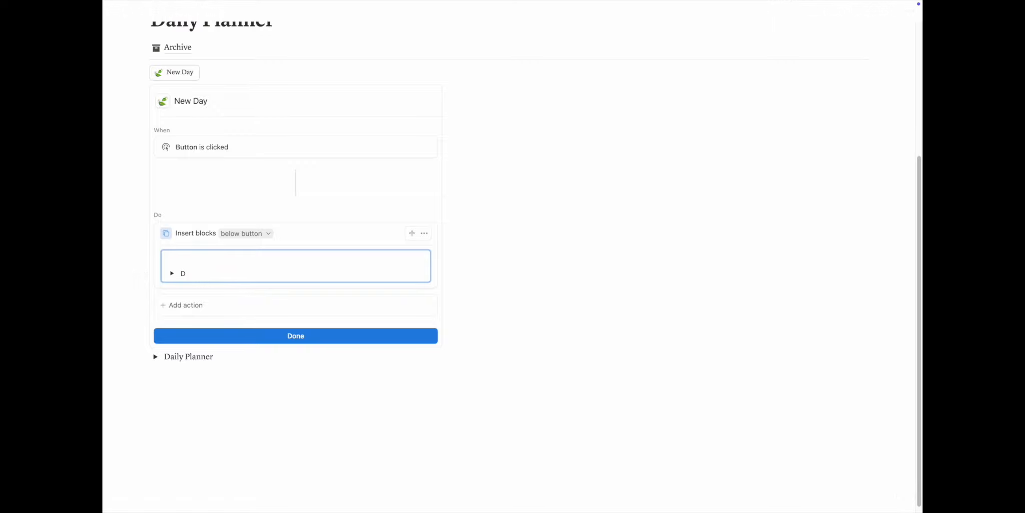
{"action": "type", "text": "<"}
{"action": "key", "text": "BackSpace"}
{"action": "key", "text": "BackSpace"}
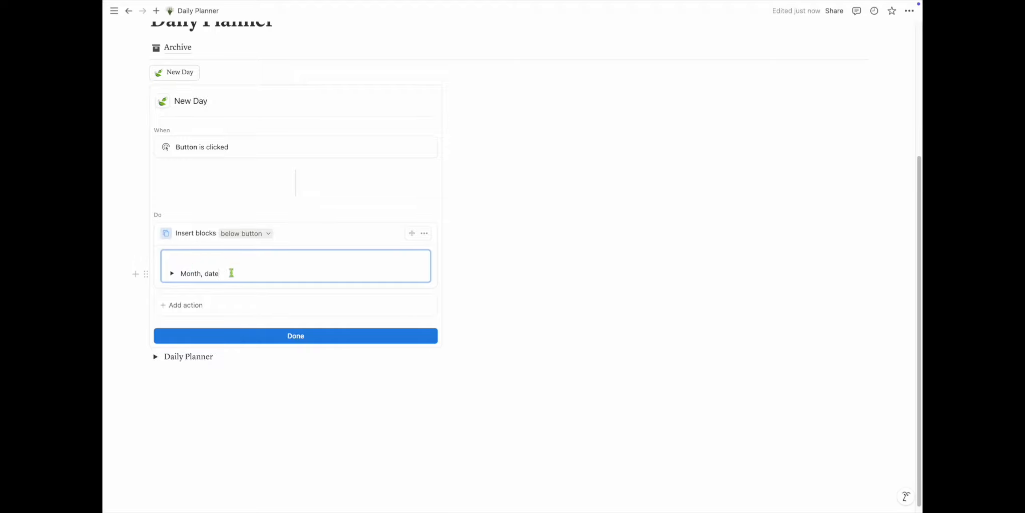
{"action": "left_click", "coordinate": [252, 338]}
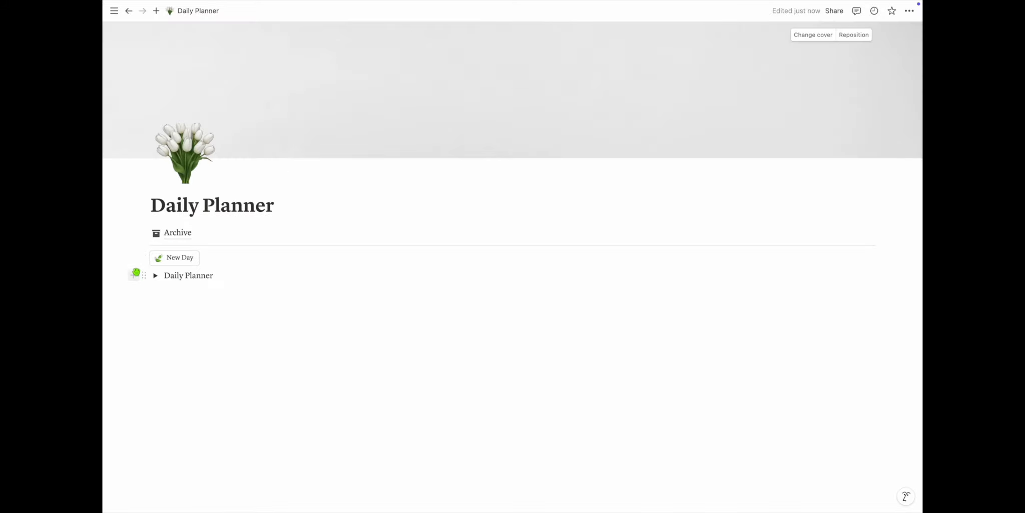
Add a divider directly below the New Day button.
{"action": "left_click", "coordinate": [133, 258]}
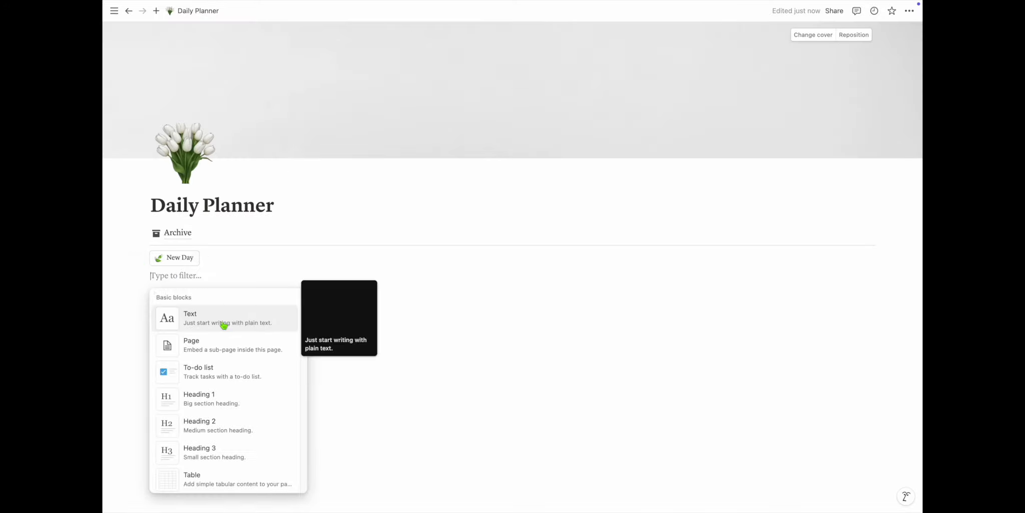
{"action": "key", "text": "Escape"}
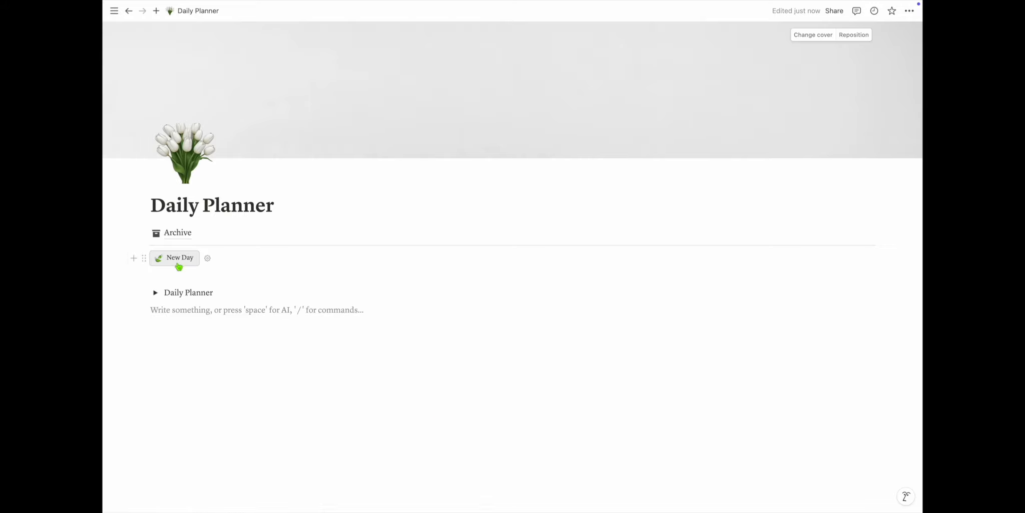
{"action": "type", "text": "---"}
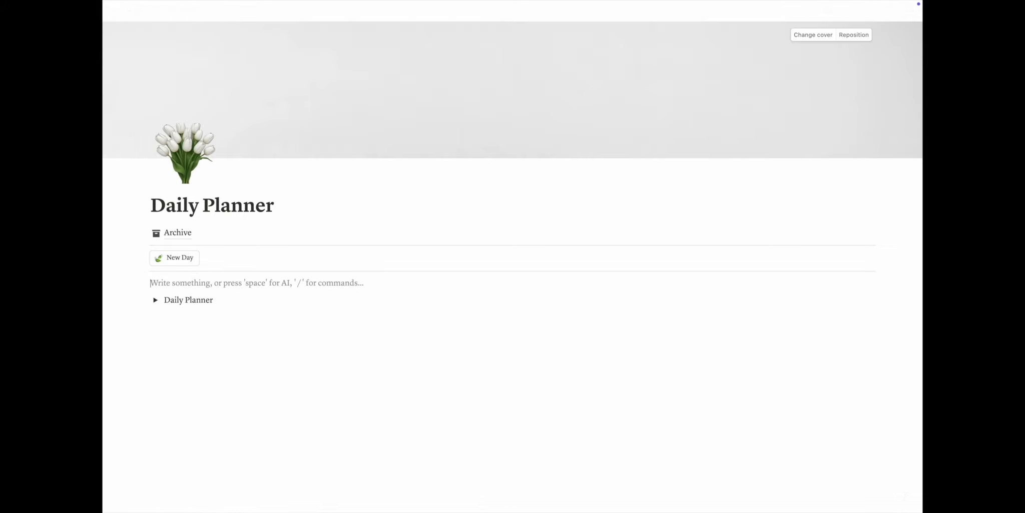
Rename the Daily Planner toggle below the divider "November 17" and leave it collapsed.
{"action": "left_click", "coordinate": [155, 299]}
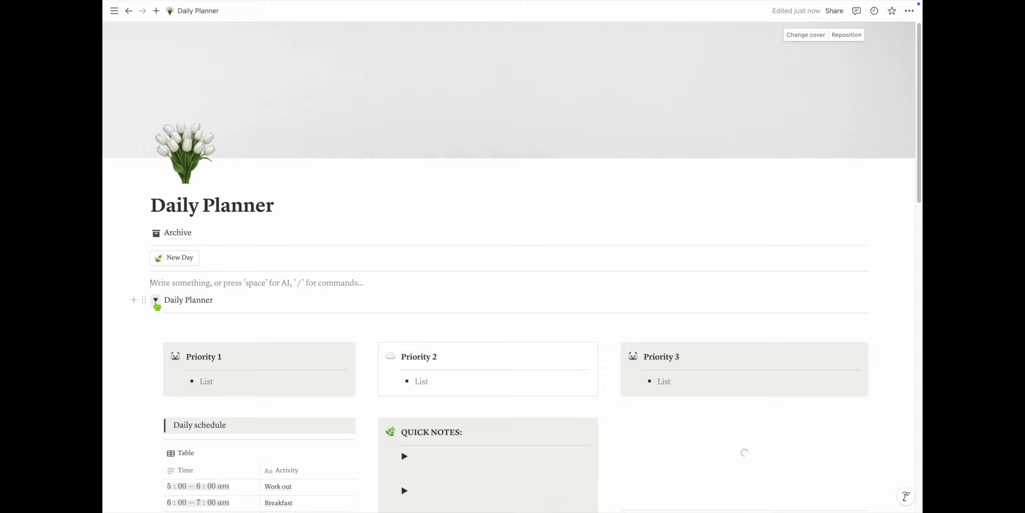
{"action": "double_click", "coordinate": [194, 299]}
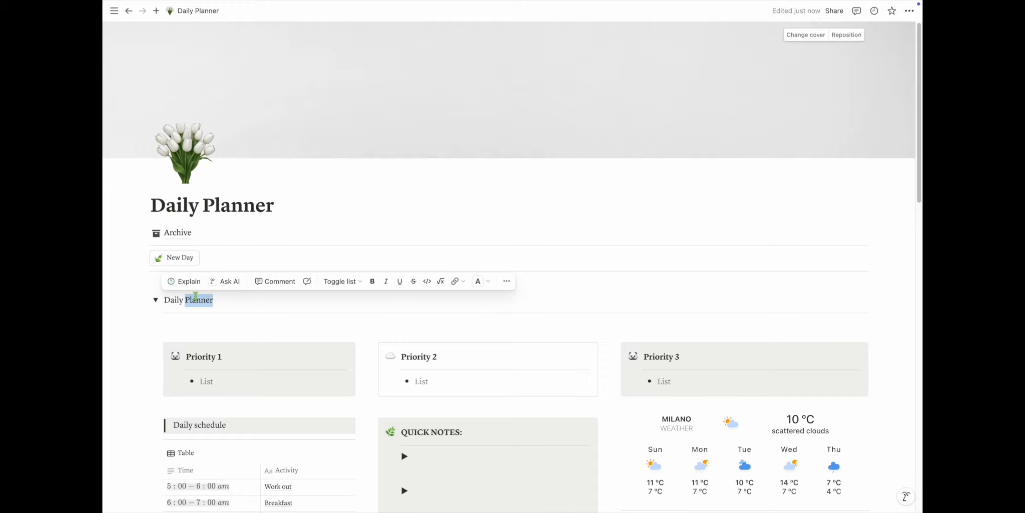
{"action": "key", "text": "BackSpace"}
{"action": "key", "text": "BackSpace"}
{"action": "key", "text": "BackSpace"}
{"action": "key", "text": "BackSpace"}
{"action": "key", "text": "BackSpace"}
{"action": "key", "text": "BackSpace"}
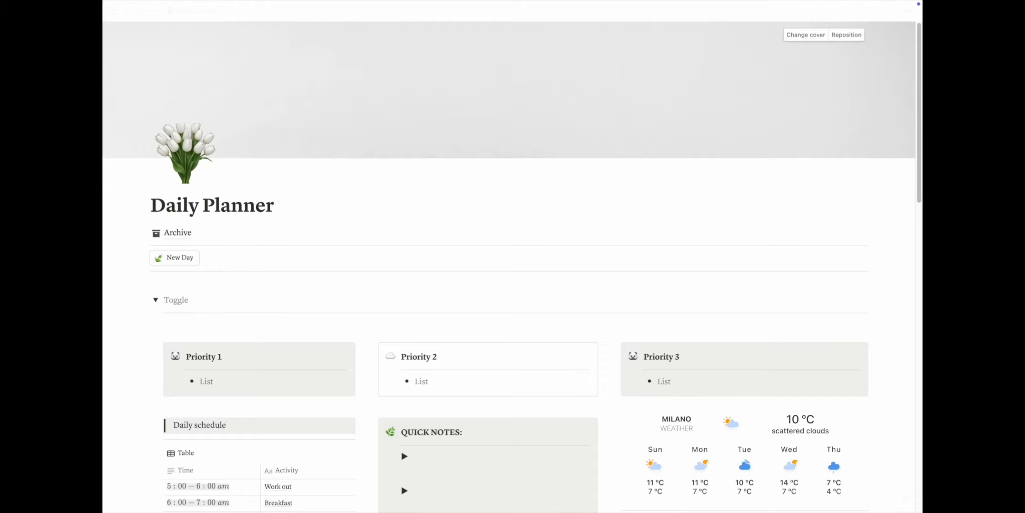
{"action": "type", "text": "November 17"}
{"action": "left_click", "coordinate": [156, 299]}
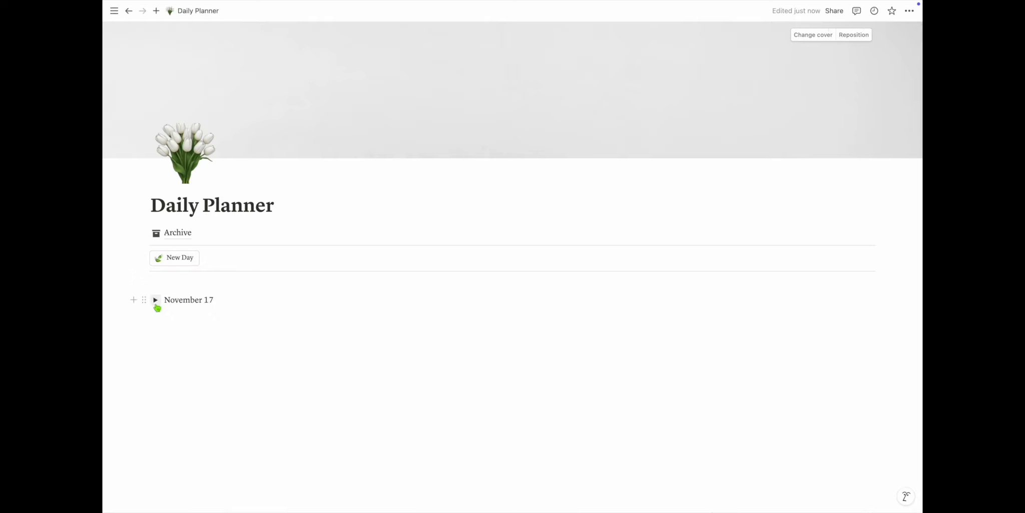
Move the November 17 toggle through the Archive page and its 2024 page into the November callout.
{"action": "left_click_drag", "start_coordinate": [144, 299], "coordinate": [181, 233]}
{"action": "left_click", "coordinate": [179, 232]}
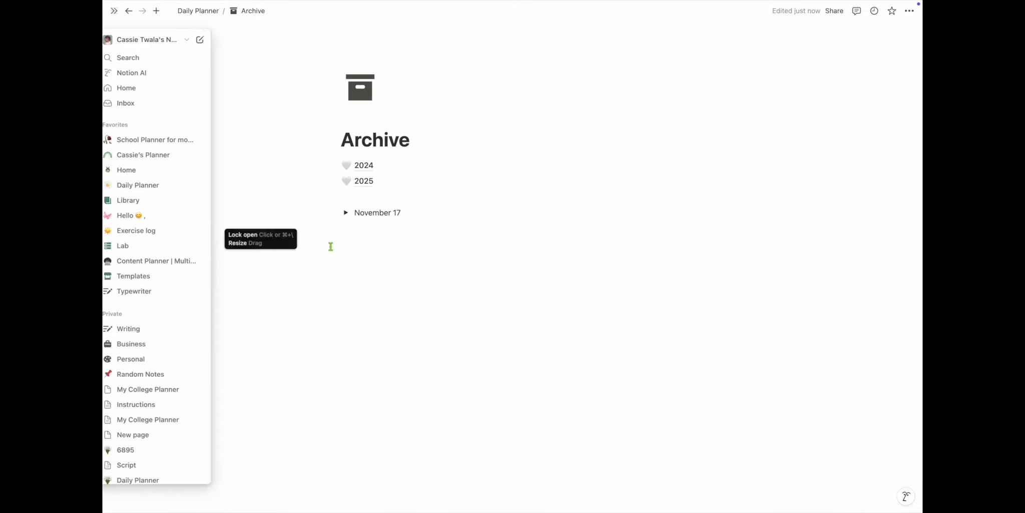
{"action": "left_click_drag", "start_coordinate": [332, 212], "coordinate": [356, 165]}
{"action": "left_click", "coordinate": [360, 167]}
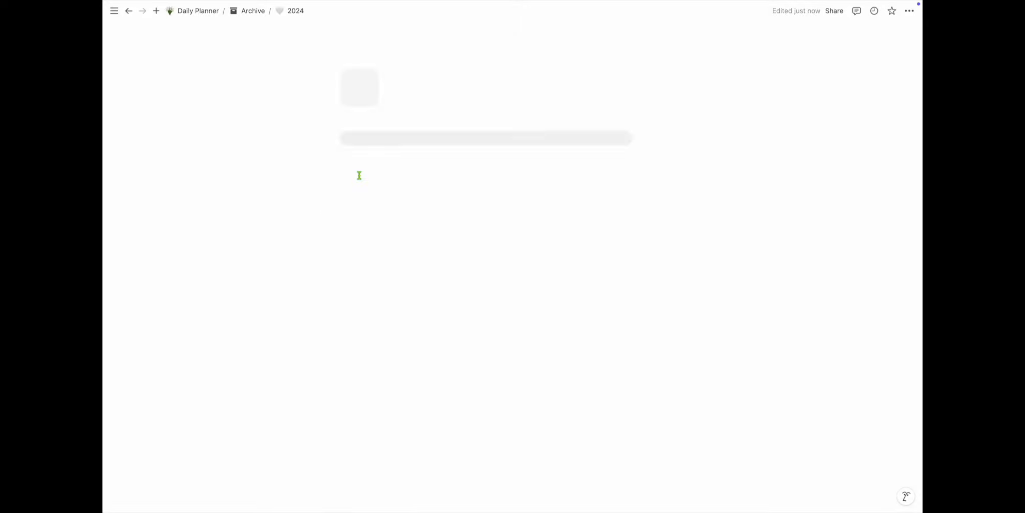
{"action": "left_click_drag", "start_coordinate": [331, 314], "coordinate": [371, 213]}
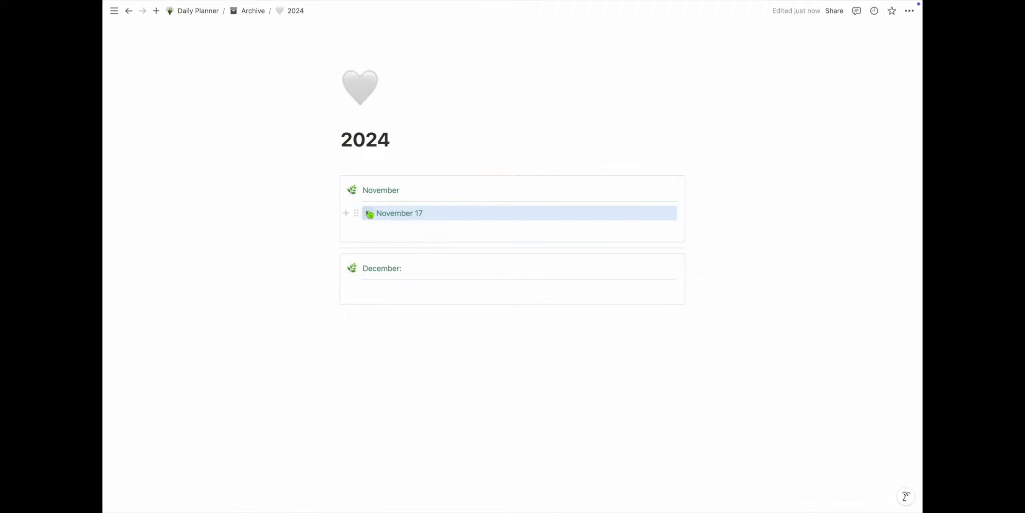
Expand the archived November 17 toggle to review its whole daily layout, and collapse it again.
{"action": "left_click", "coordinate": [368, 213]}
{"action": "scroll", "coordinate": [436, 351], "scroll_direction": "down", "scroll_amount": 5}
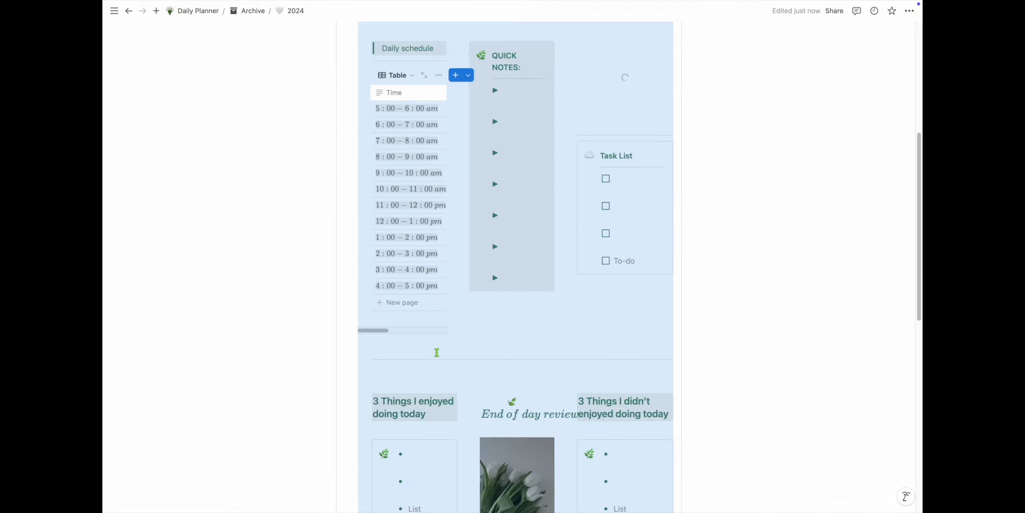
{"action": "scroll", "coordinate": [437, 352], "scroll_direction": "down", "scroll_amount": 10}
{"action": "scroll", "coordinate": [435, 348], "scroll_direction": "up", "scroll_amount": 15}
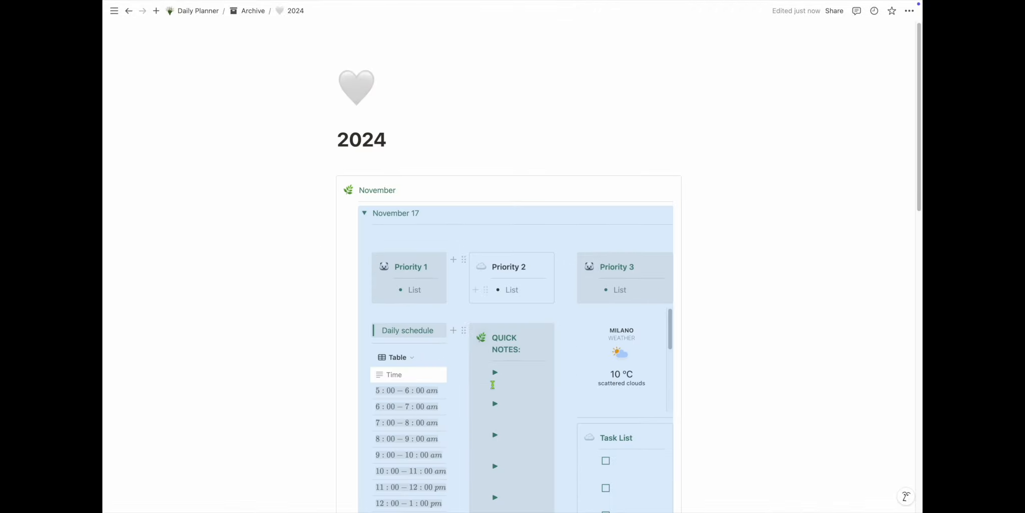
{"action": "left_click", "coordinate": [365, 214]}
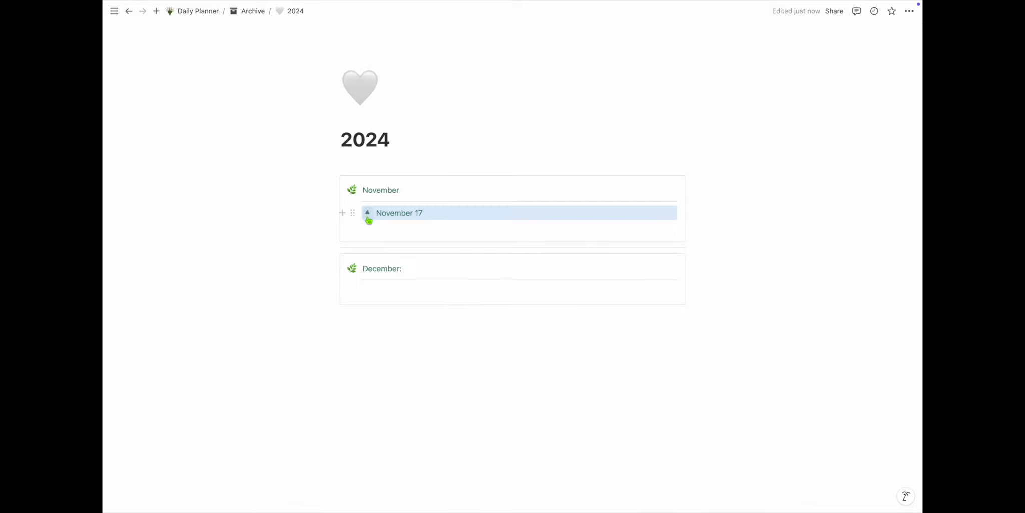
Return to the Daily Planner page, insert a fresh layout with the New Day button and remove the empty line above its toggle.
{"action": "left_click", "coordinate": [256, 15]}
{"action": "left_click", "coordinate": [203, 11]}
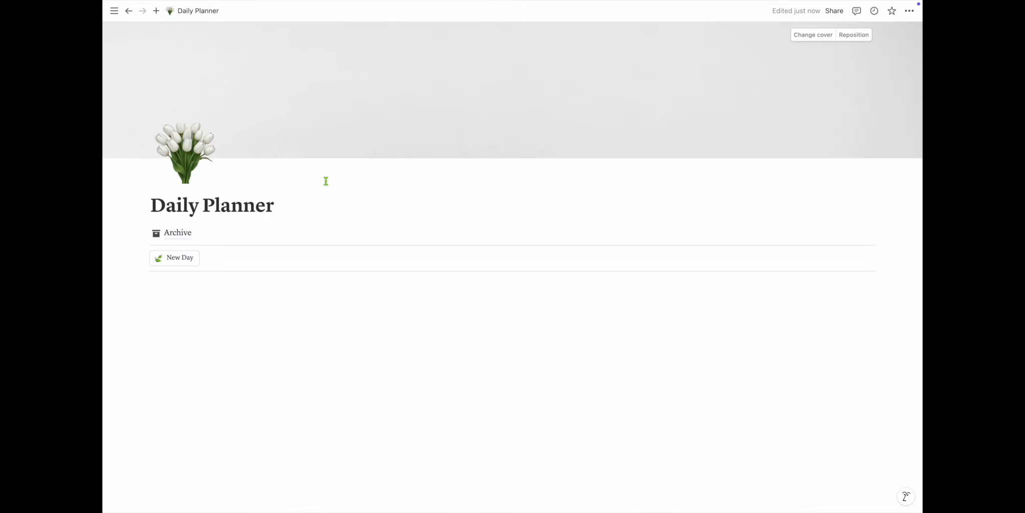
{"action": "left_click", "coordinate": [174, 263]}
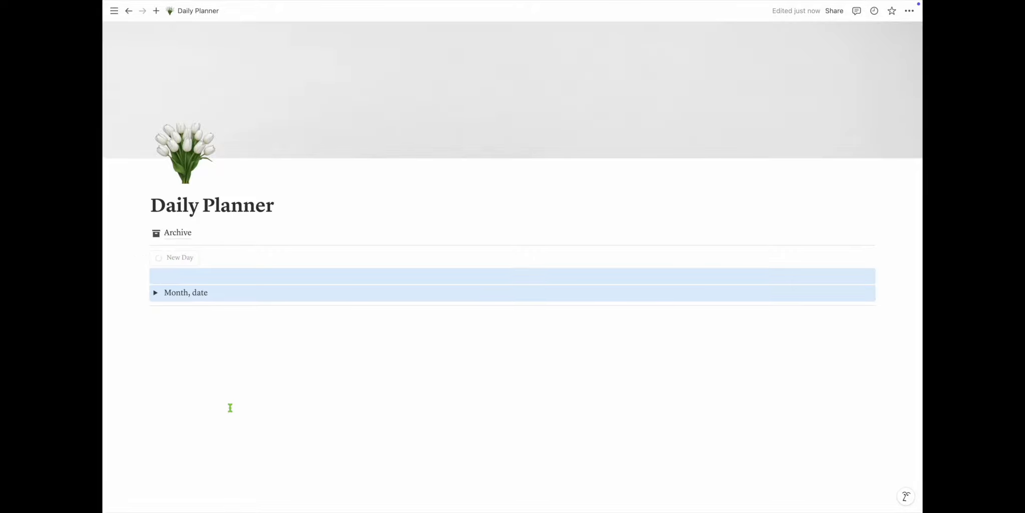
{"action": "left_click", "coordinate": [155, 292]}
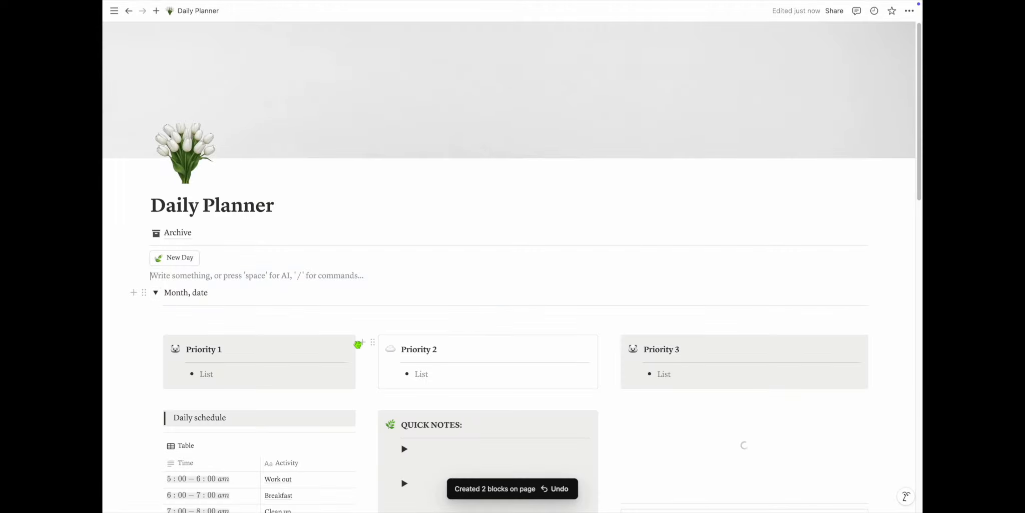
{"action": "scroll", "coordinate": [278, 233], "scroll_direction": "down", "scroll_amount": 4}
{"action": "scroll", "coordinate": [278, 233], "scroll_direction": "down", "scroll_amount": 10}
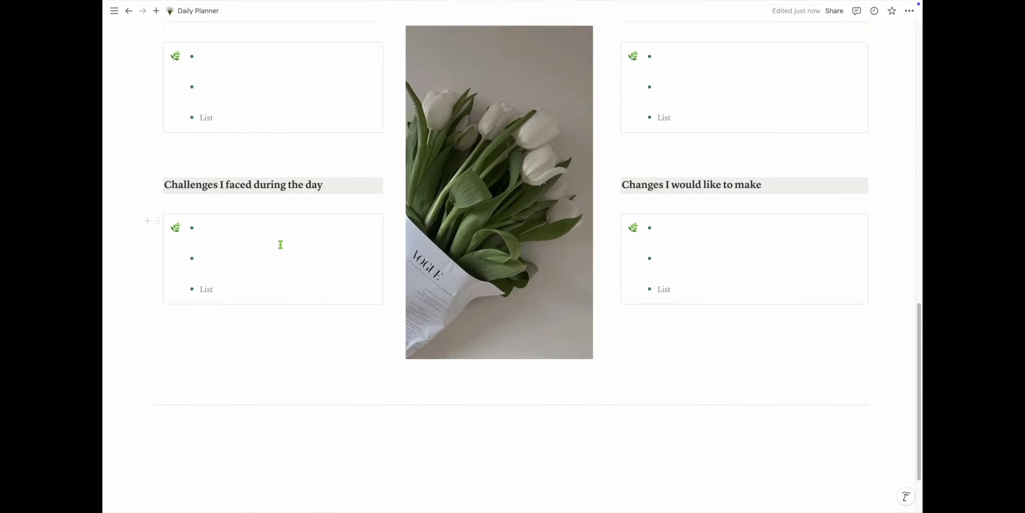
{"action": "scroll", "coordinate": [280, 243], "scroll_direction": "up", "scroll_amount": 6}
{"action": "scroll", "coordinate": [281, 245], "scroll_direction": "up", "scroll_amount": 8}
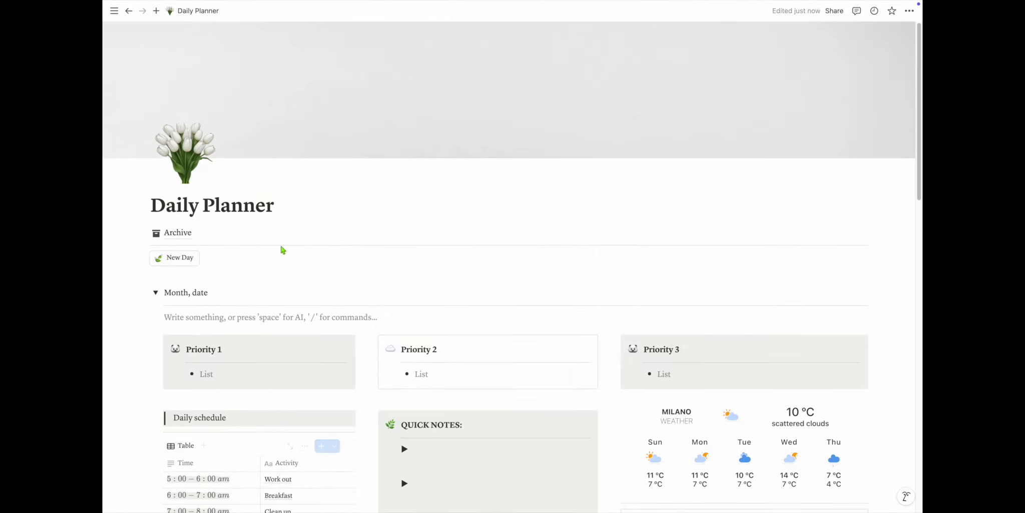
{"action": "left_click", "coordinate": [170, 277]}
{"action": "key", "text": "BackSpace"}
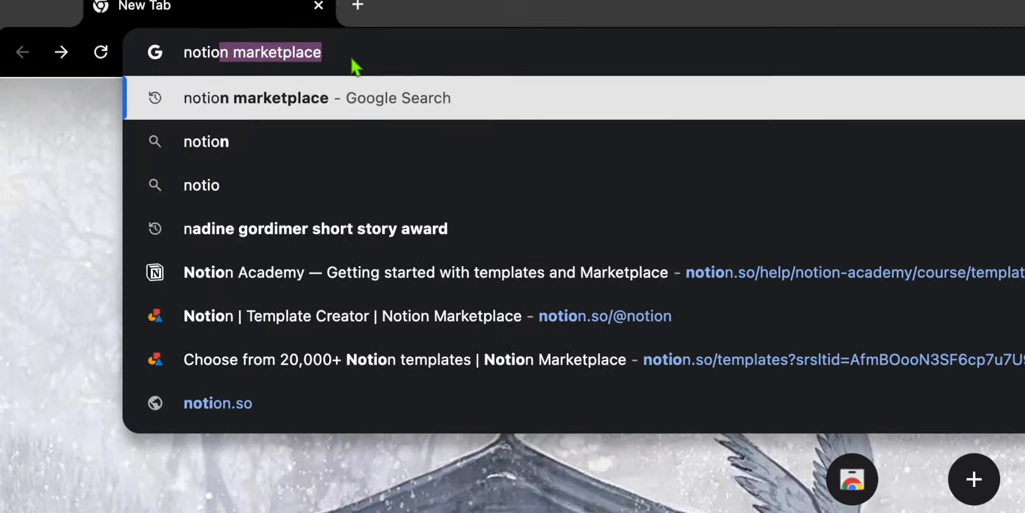
Switch to the web browser, search Google for "notion marketplace" and open the Notion Marketplace templates page.
{"action": "key", "text": "Return"}
{"action": "scroll", "coordinate": [320, 320], "scroll_direction": "down", "scroll_amount": 5}
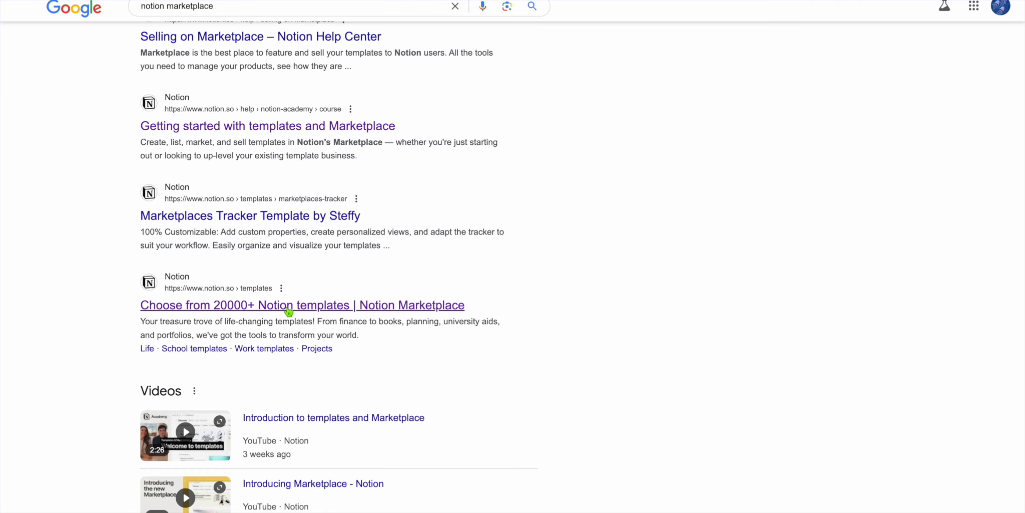
{"action": "left_click", "coordinate": [288, 311]}
Search the Notion Marketplace for the creator's name, open the creator's profile and browse down to the templates.
{"action": "left_click", "coordinate": [741, 105]}
{"action": "type", "text": "cassie"}
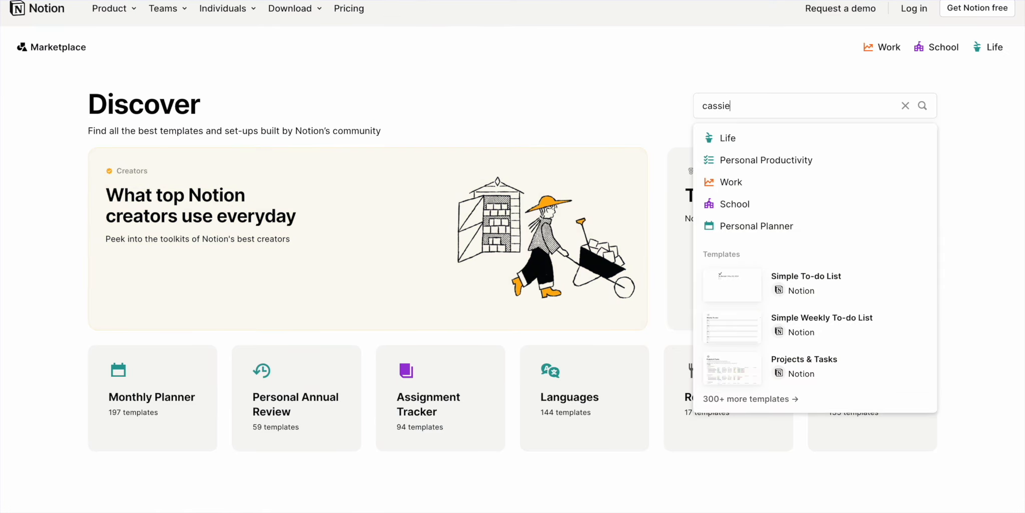
{"action": "left_click", "coordinate": [733, 136]}
{"action": "scroll", "coordinate": [410, 336], "scroll_direction": "down", "scroll_amount": 5}
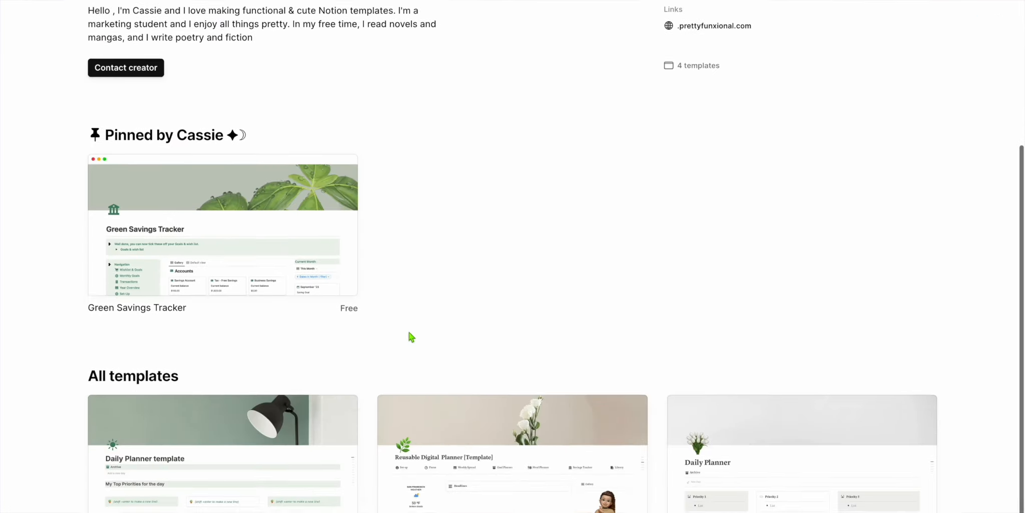